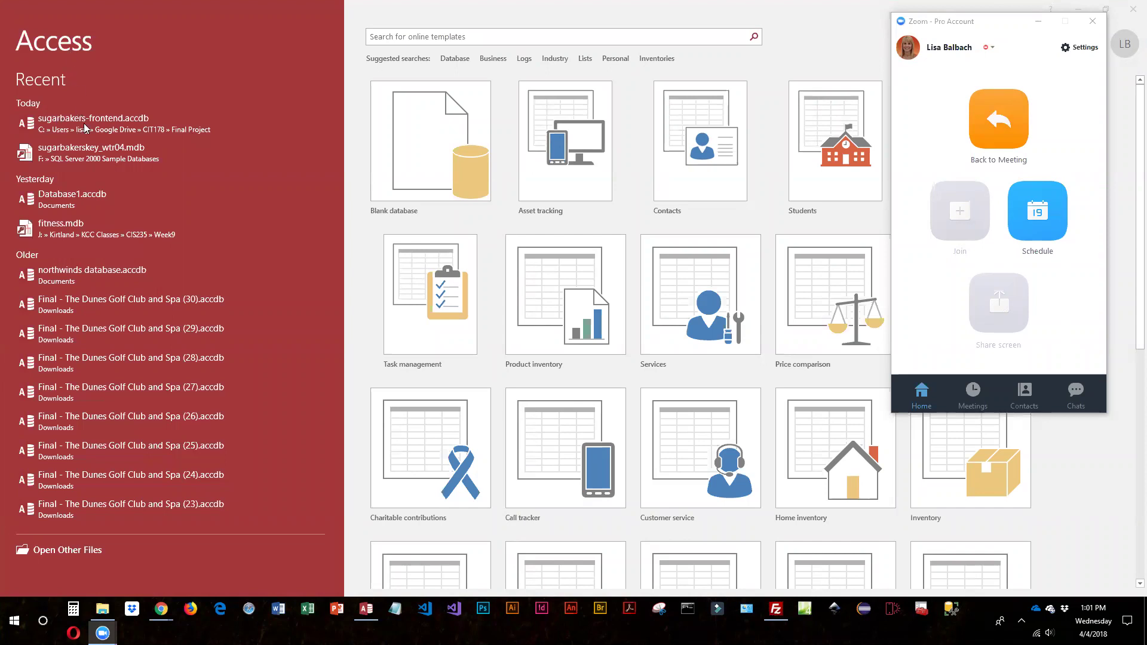
Start a blank desktop database with the file name sugarbakers-frontend
{"action": "left_click", "coordinate": [427, 142]}
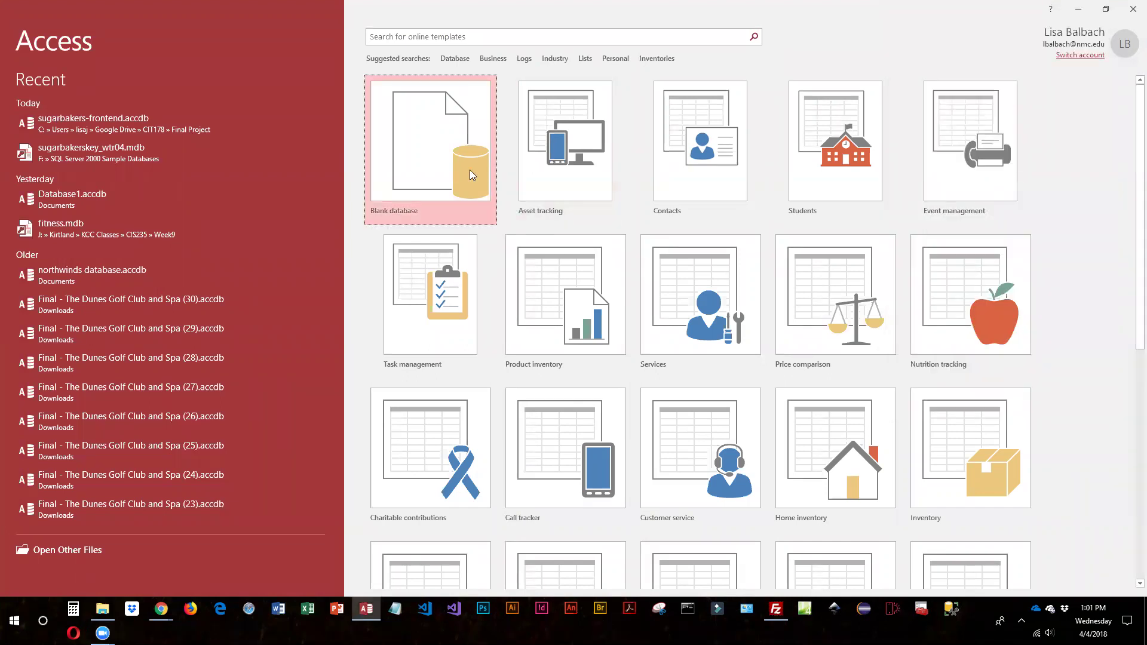
{"action": "left_click", "coordinate": [446, 145]}
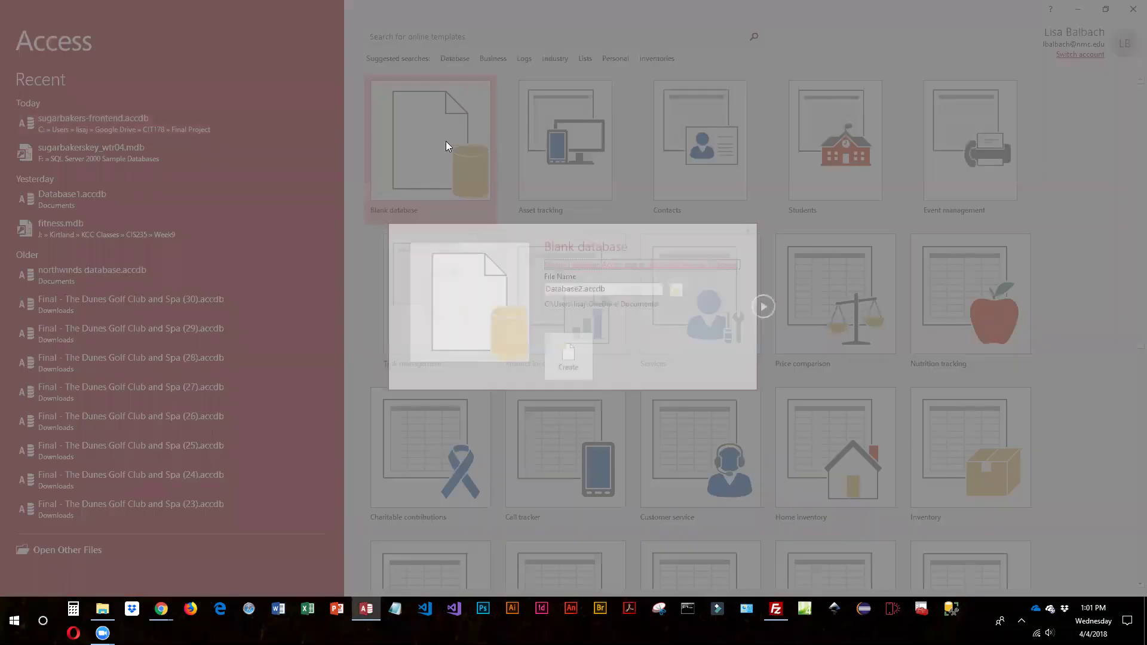
{"action": "double_click", "coordinate": [611, 292]}
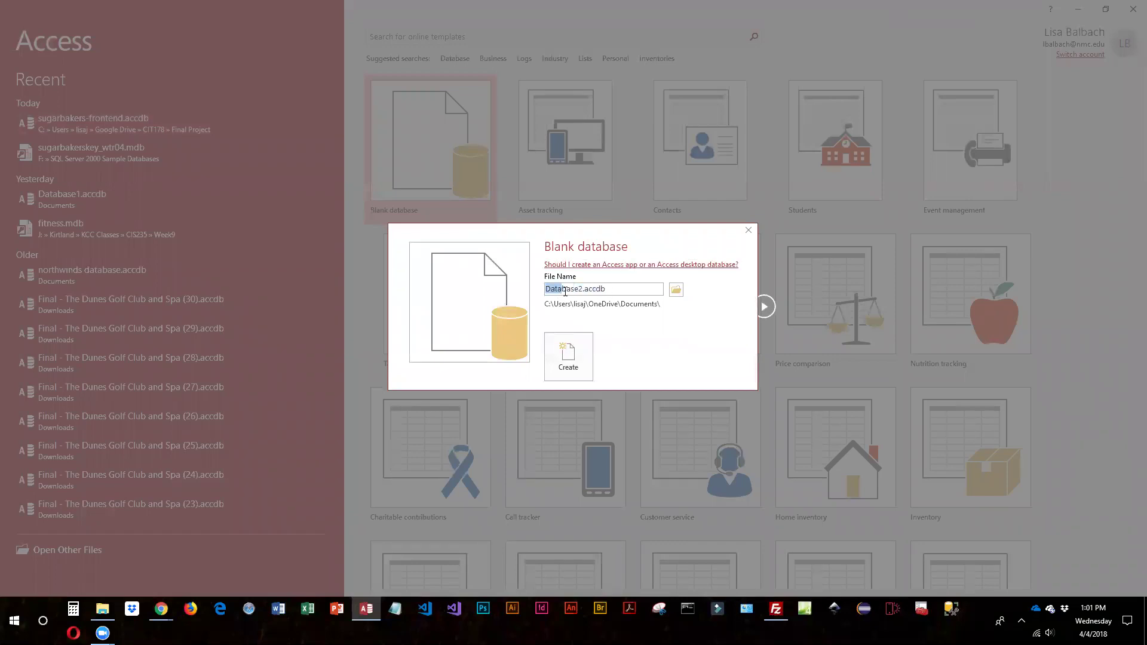
{"action": "type", "text": "sugarbakers-fronted"}
{"action": "key", "text": "BackSpace"}
{"action": "type", "text": "nd"}
Create the database in the Google Drive folder CIT178 > Final Project, replacing the existing file of the same name
{"action": "left_click", "coordinate": [676, 289]}
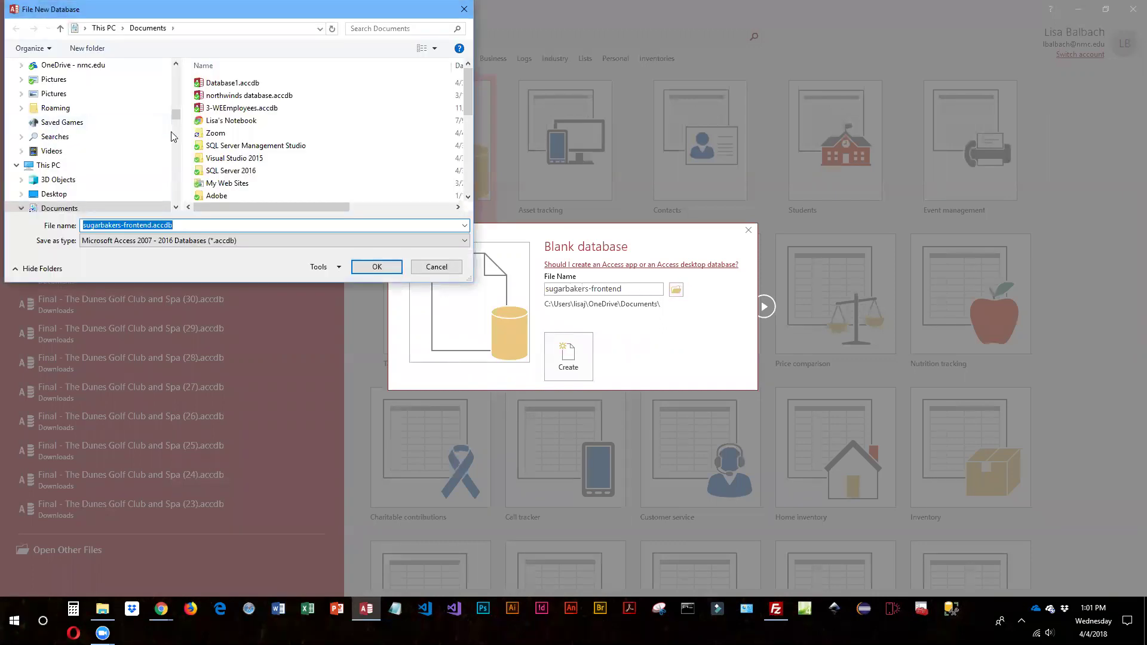
{"action": "scroll", "coordinate": [170, 120], "scroll_direction": "up", "scroll_amount": 5}
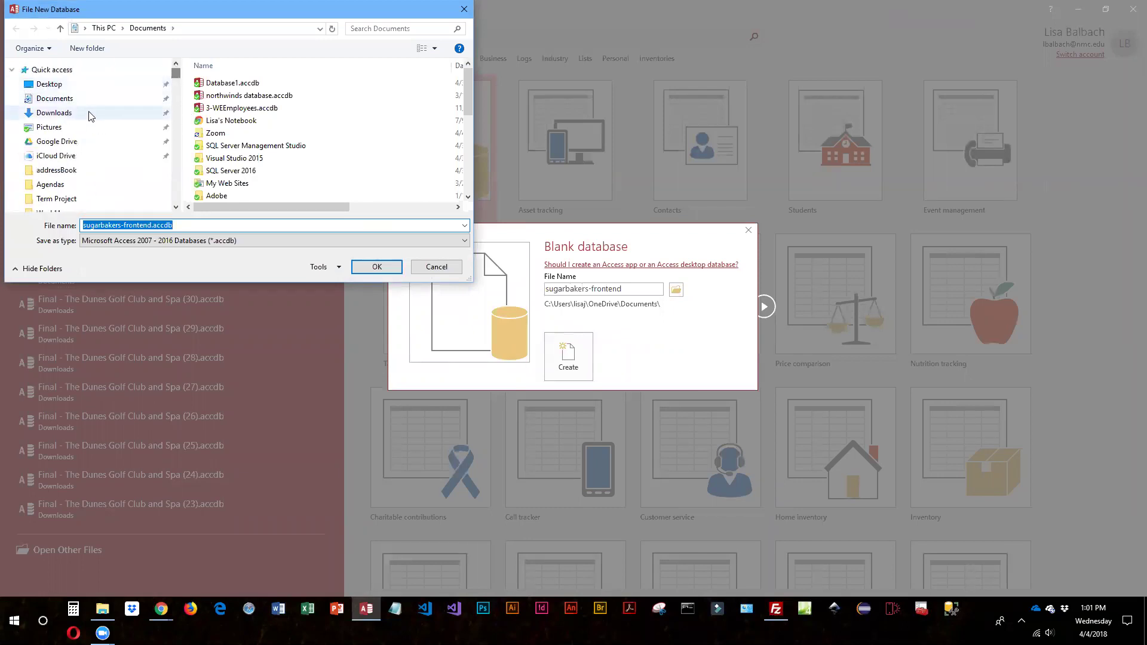
{"action": "left_click", "coordinate": [57, 142]}
{"action": "scroll", "coordinate": [245, 172], "scroll_direction": "down", "scroll_amount": 2}
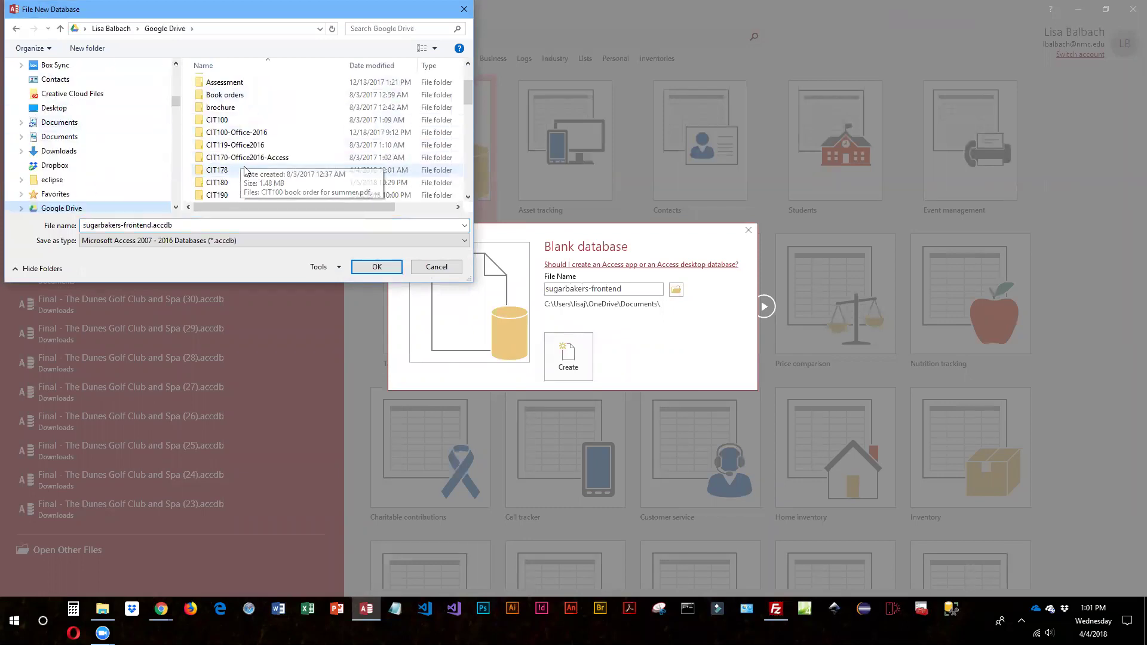
{"action": "double_click", "coordinate": [227, 170]}
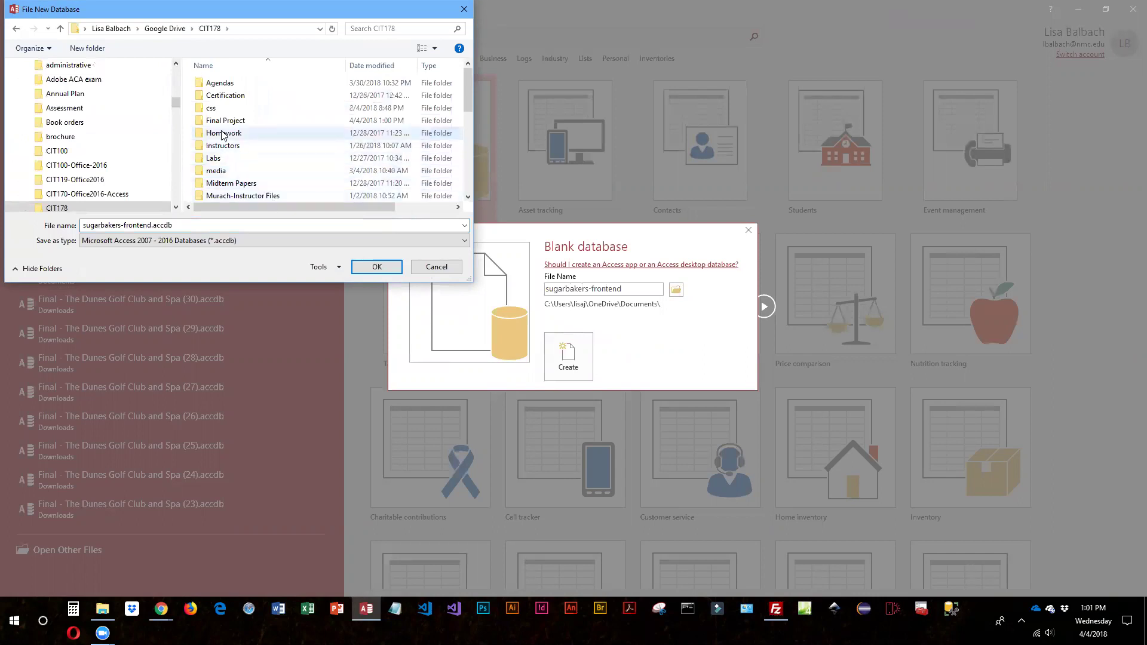
{"action": "double_click", "coordinate": [225, 121]}
{"action": "left_click", "coordinate": [374, 267]}
{"action": "left_click", "coordinate": [580, 363]}
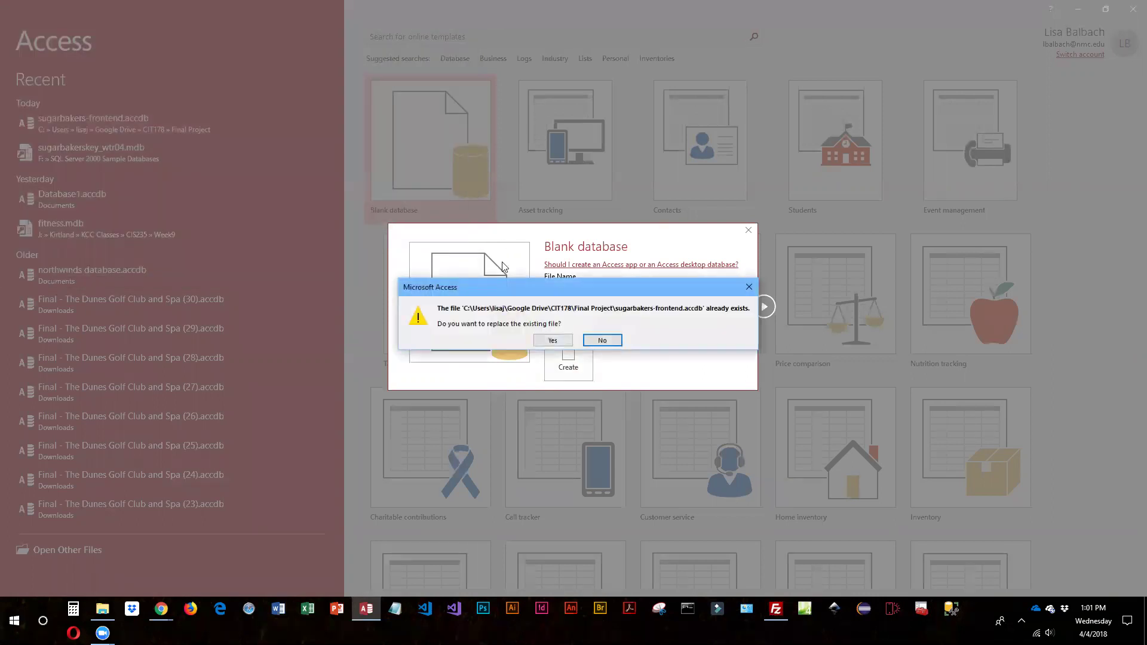
{"action": "left_click", "coordinate": [553, 343]}
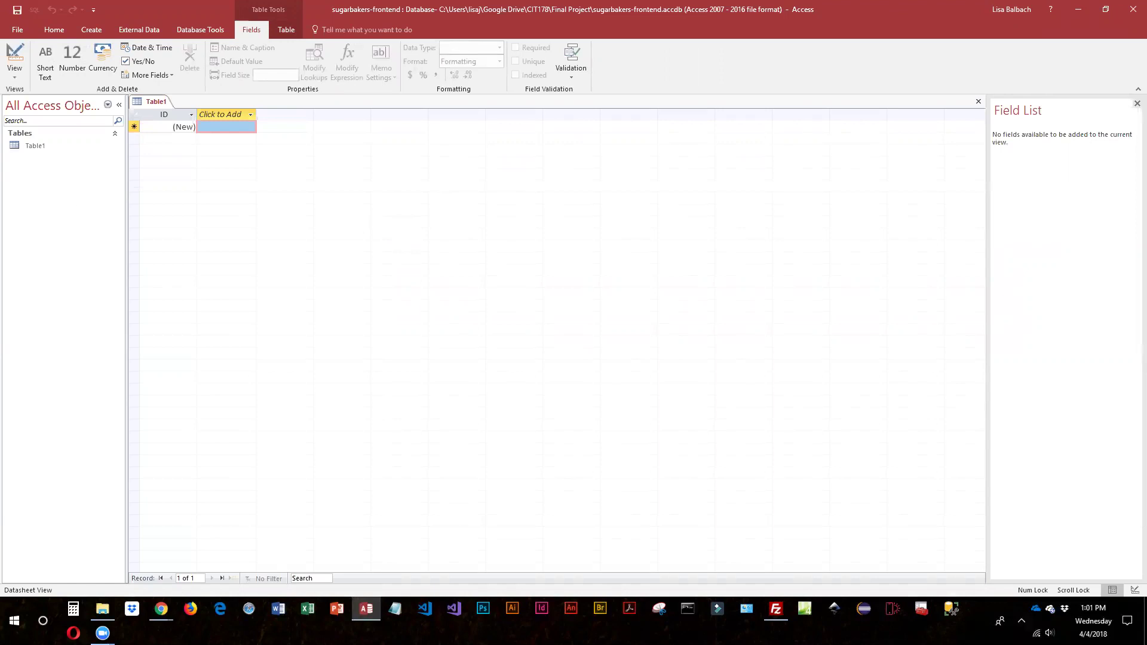
Start getting external data from a SQL Server database, choosing to link to the data source by creating a linked table
{"action": "left_click", "coordinate": [138, 28]}
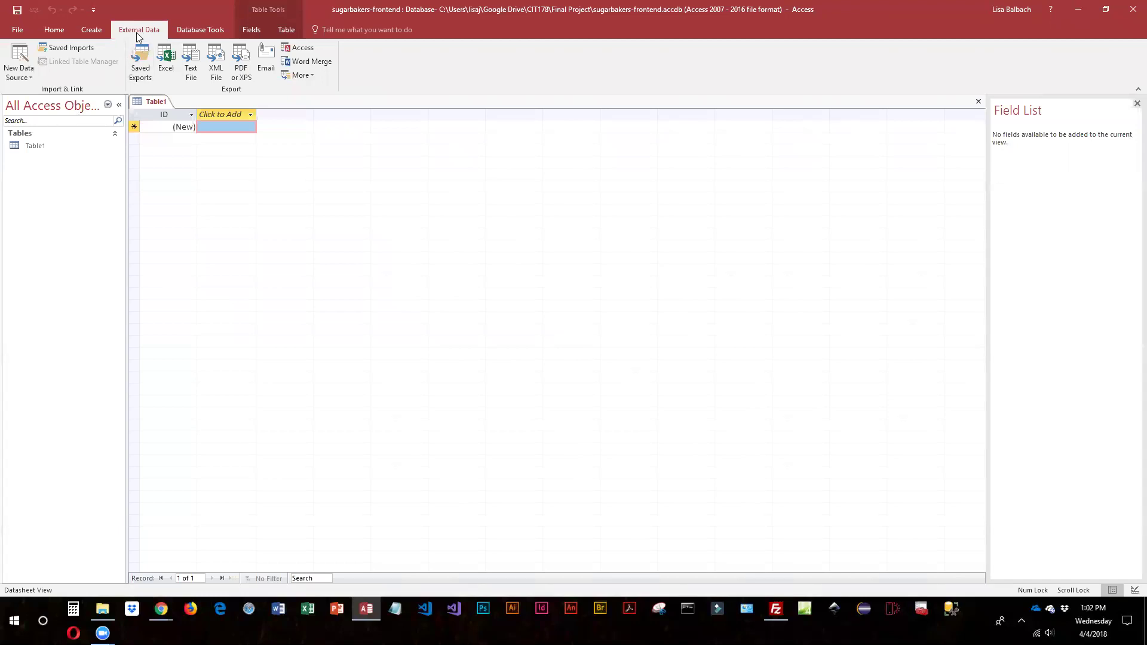
{"action": "left_click", "coordinate": [22, 78]}
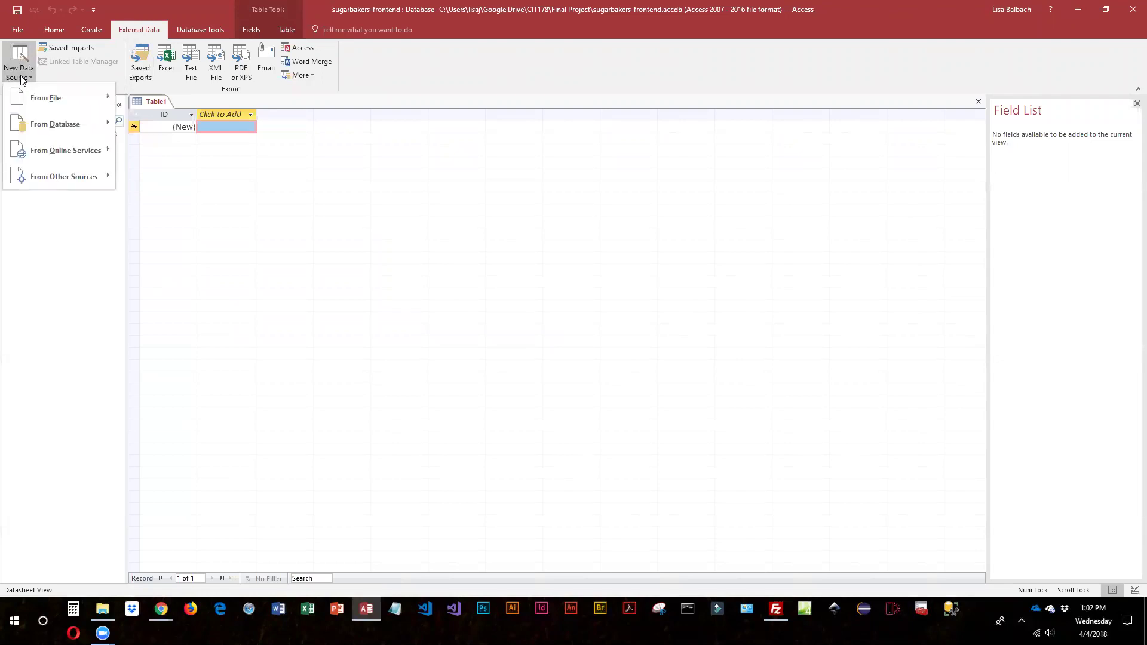
{"action": "mouse_move", "coordinate": [61, 122]}
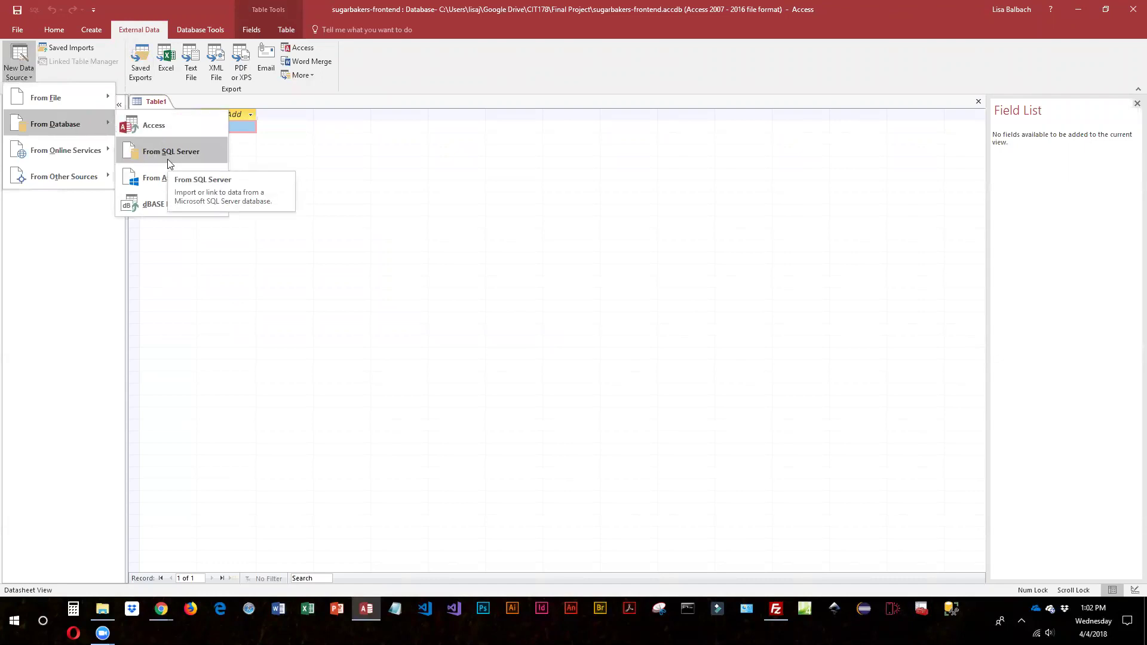
{"action": "left_click", "coordinate": [181, 151]}
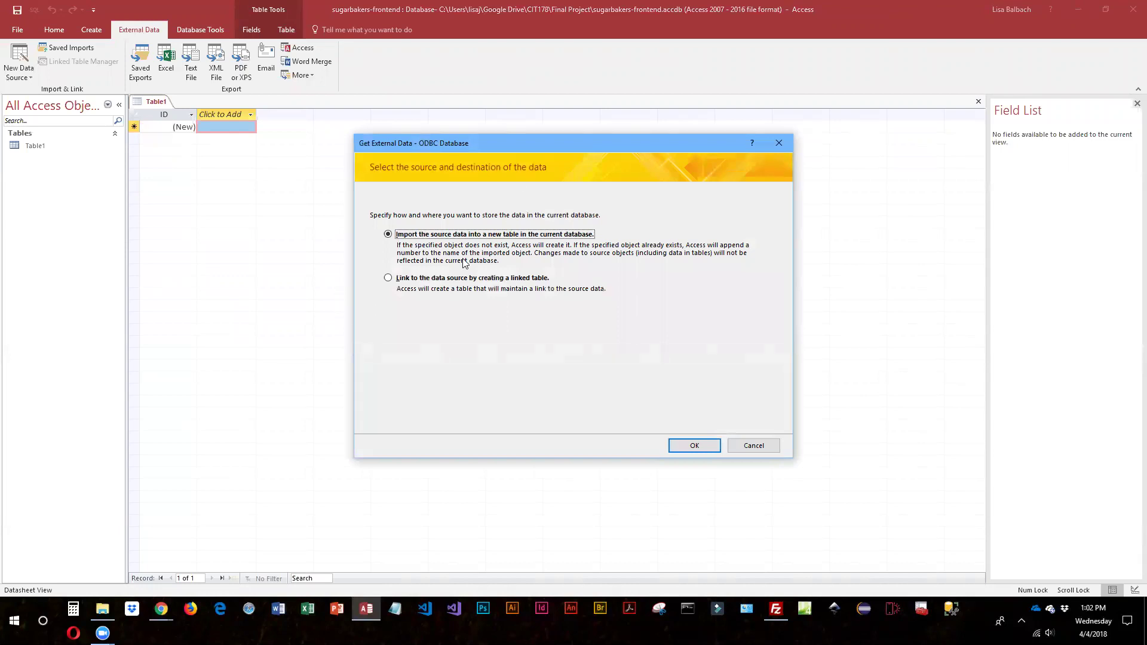
{"action": "left_click", "coordinate": [388, 279]}
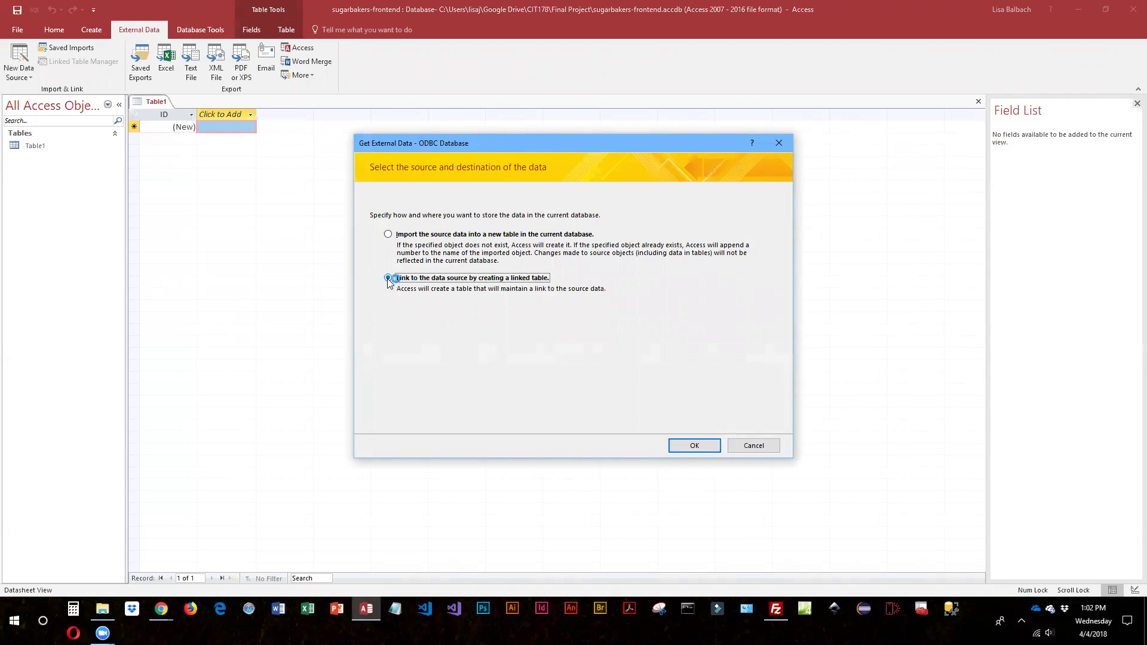
{"action": "left_click", "coordinate": [706, 451]}
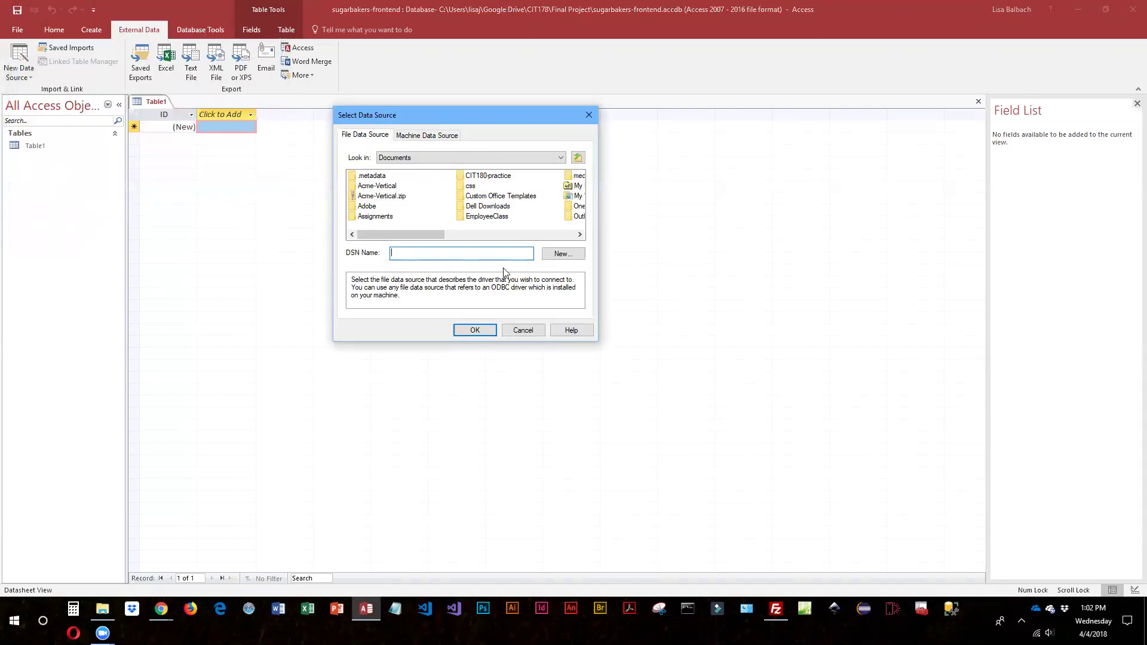
Begin a new file data source that uses the SQL Server Native Client 11.0 driver
{"action": "left_click", "coordinate": [562, 254]}
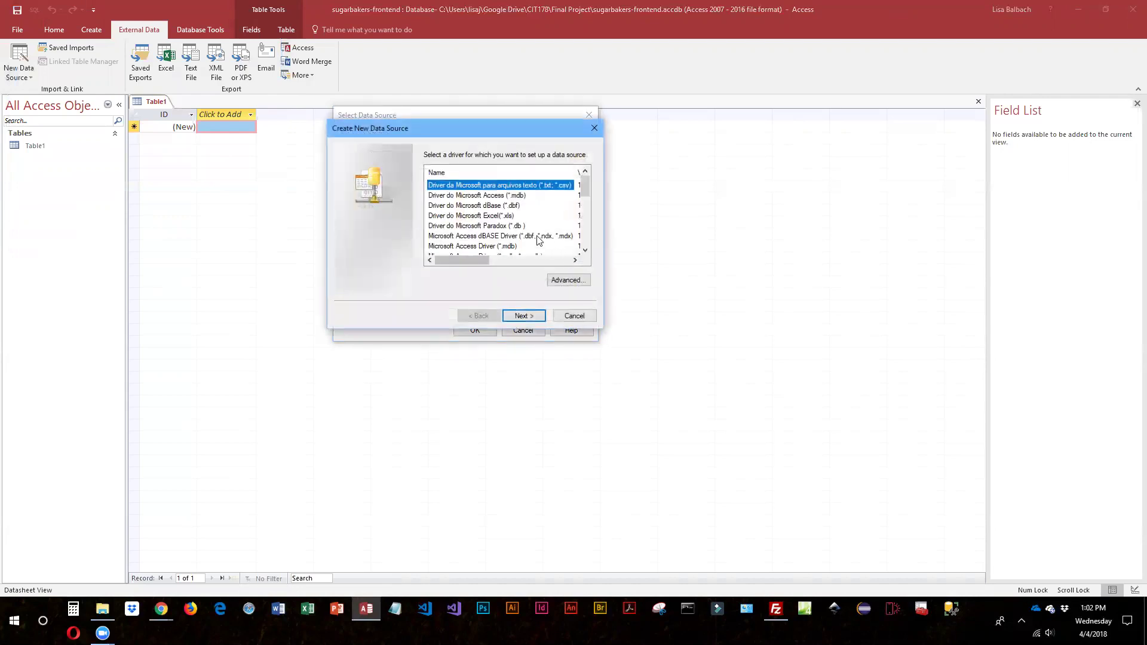
{"action": "scroll", "coordinate": [535, 233], "scroll_direction": "down", "scroll_amount": 5}
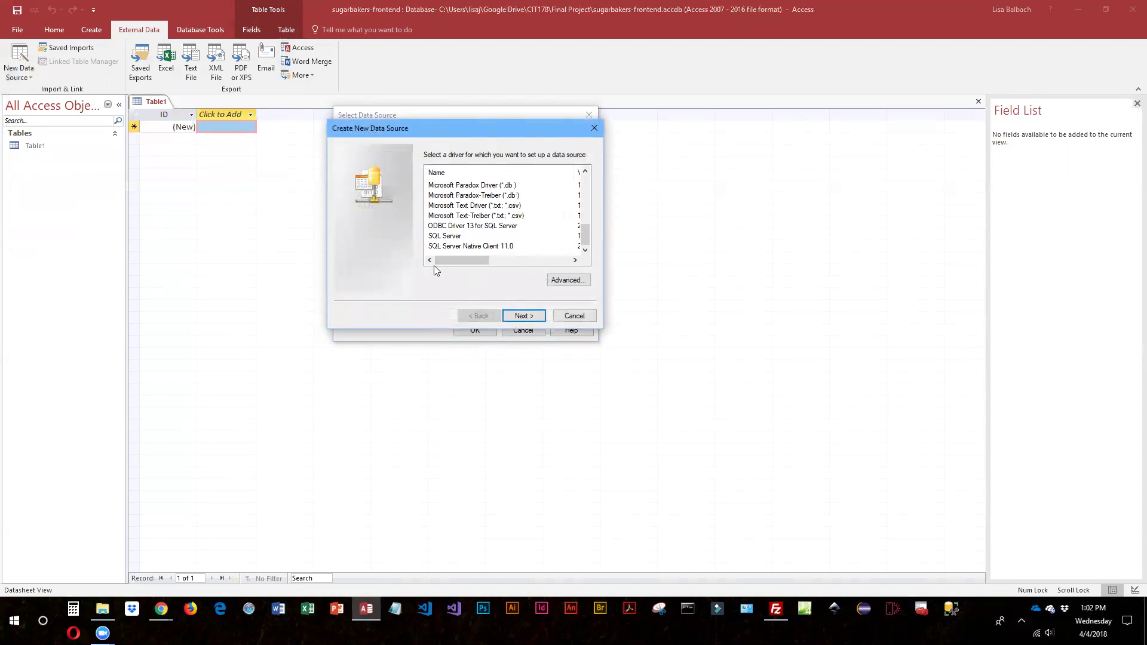
{"action": "left_click", "coordinate": [449, 246]}
{"action": "left_click", "coordinate": [519, 317]}
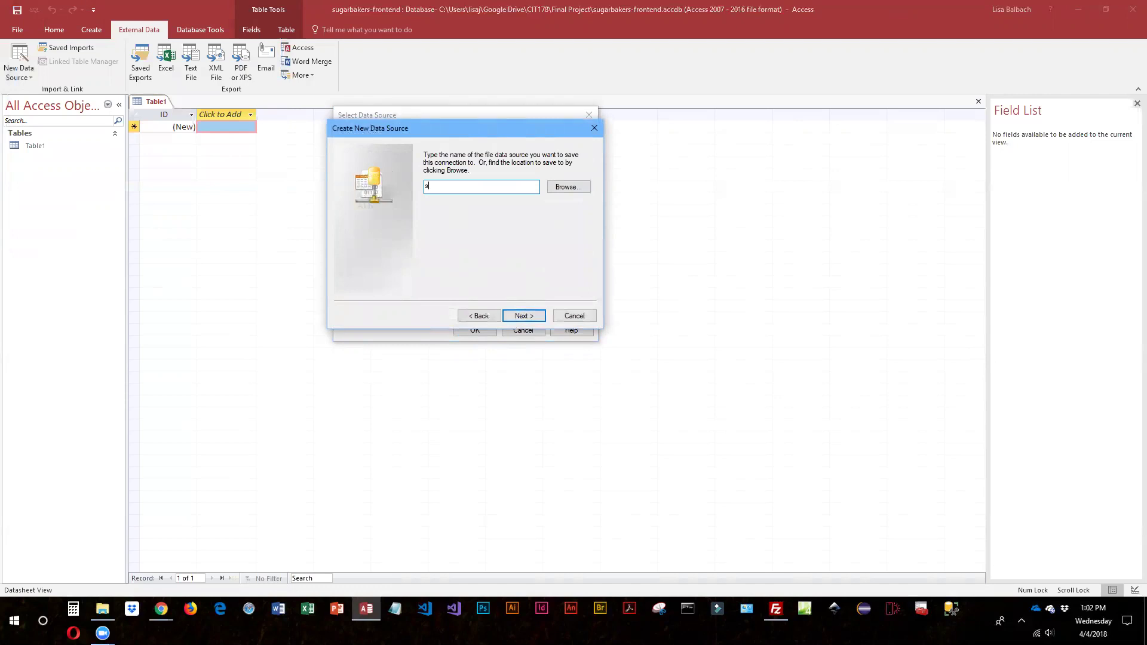
Choose the existing sugarbakers-frontend-connection.dsn in the Final Project folder as the data source's save file and finish the file setup
{"action": "type", "text": "garbakers"}
{"action": "left_click", "coordinate": [569, 185]}
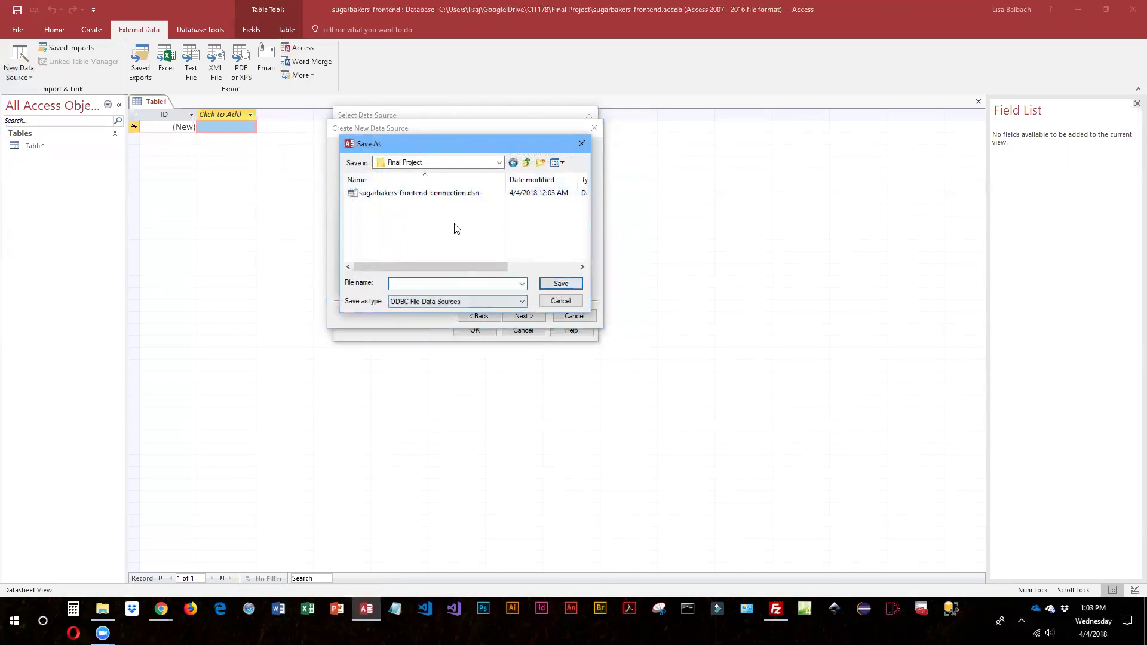
{"action": "left_click", "coordinate": [391, 194]}
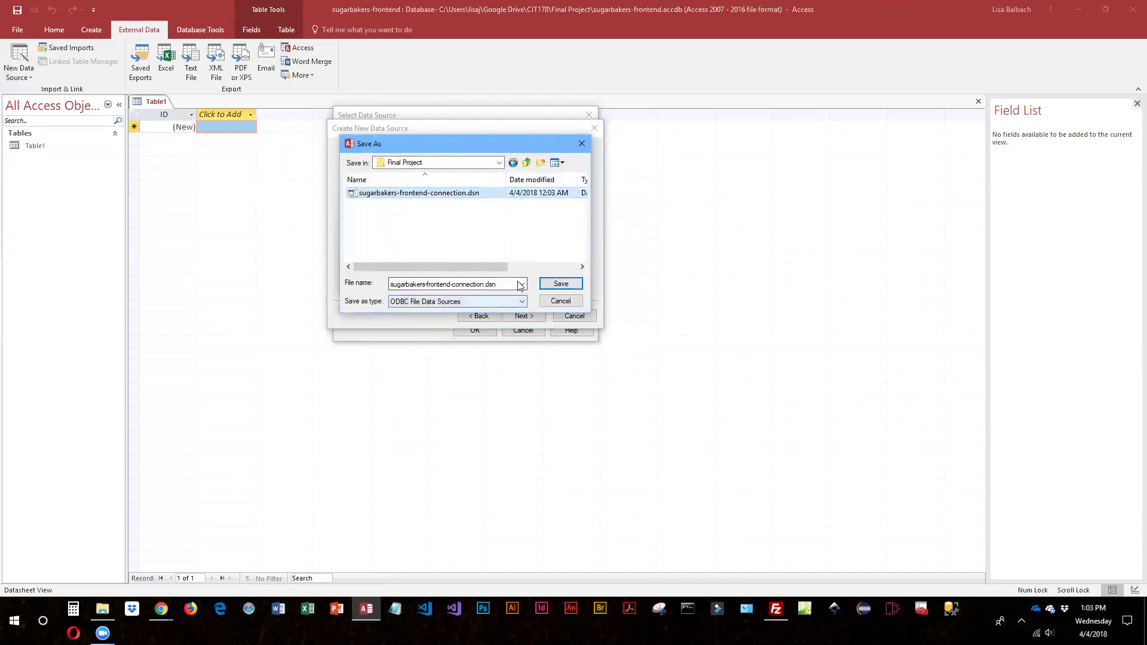
{"action": "left_click", "coordinate": [562, 284]}
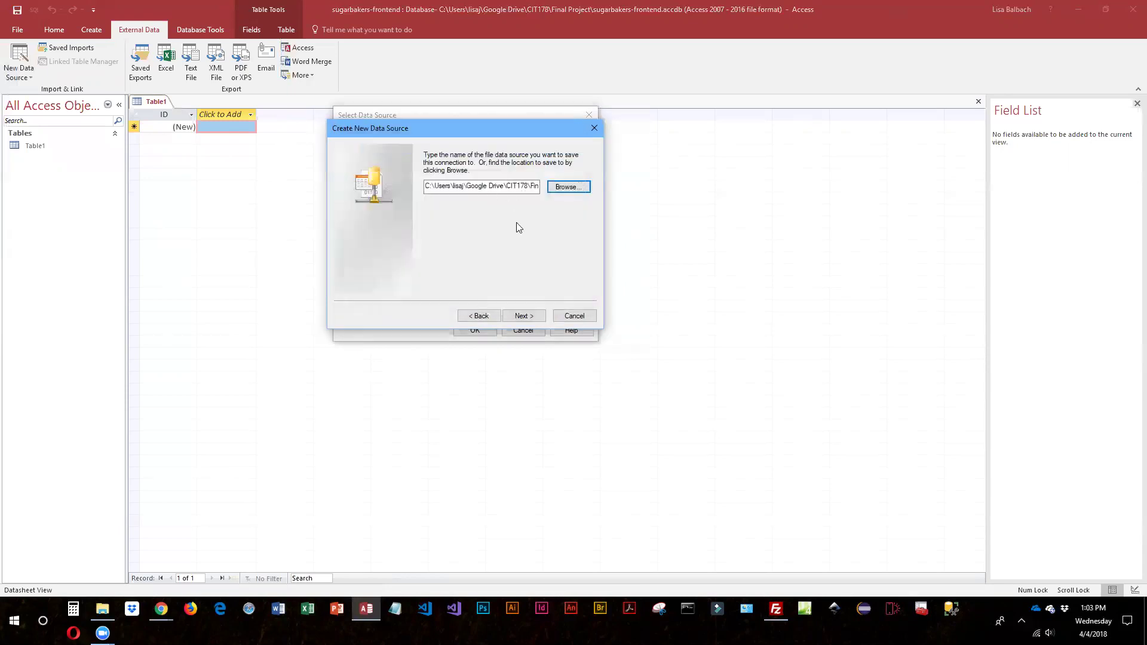
{"action": "left_click", "coordinate": [517, 317]}
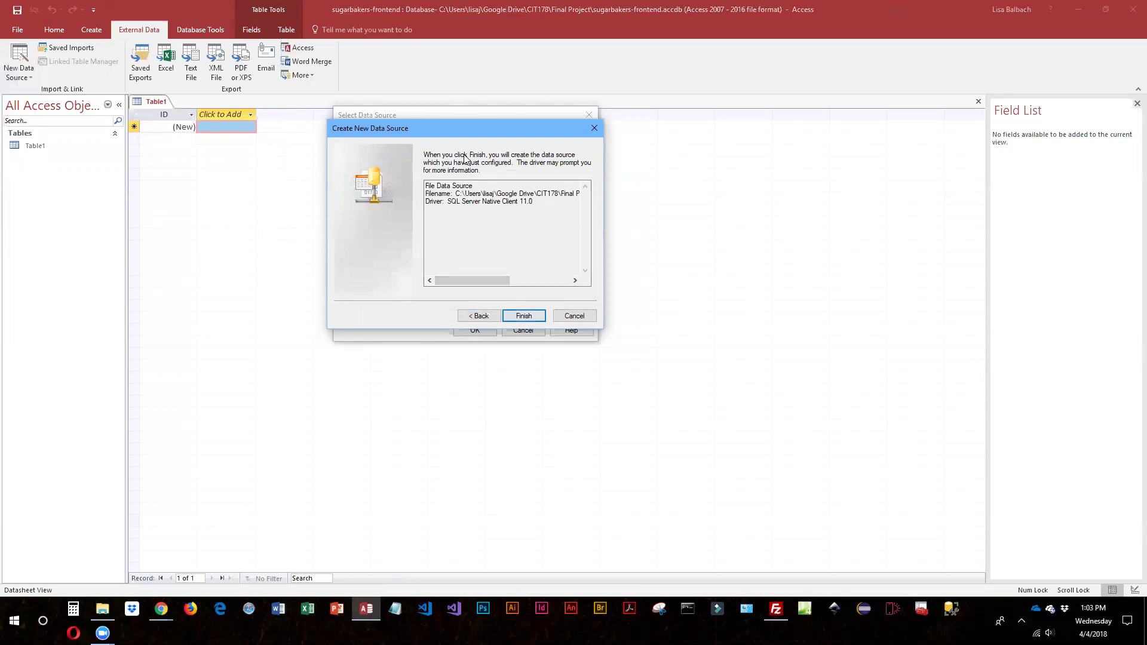
{"action": "left_click", "coordinate": [524, 317]}
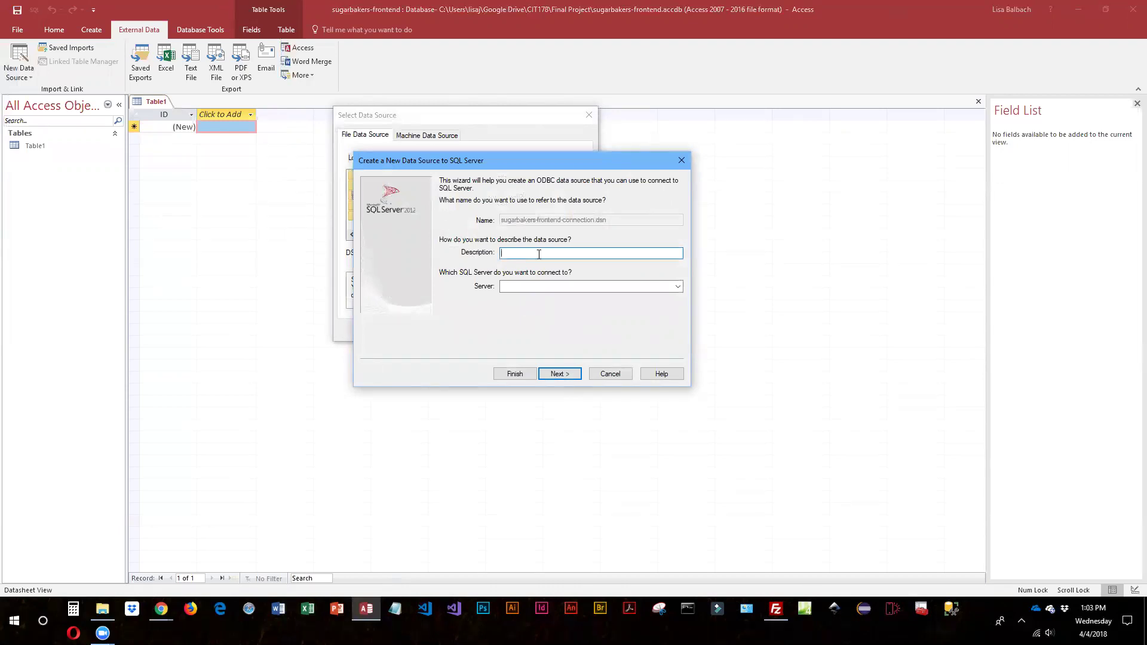
Describe the data source as "sql is backend source" and select the computer's named SQL Server rather than (local)
{"action": "type", "text": "sql is backend source"}
{"action": "left_click", "coordinate": [674, 286]}
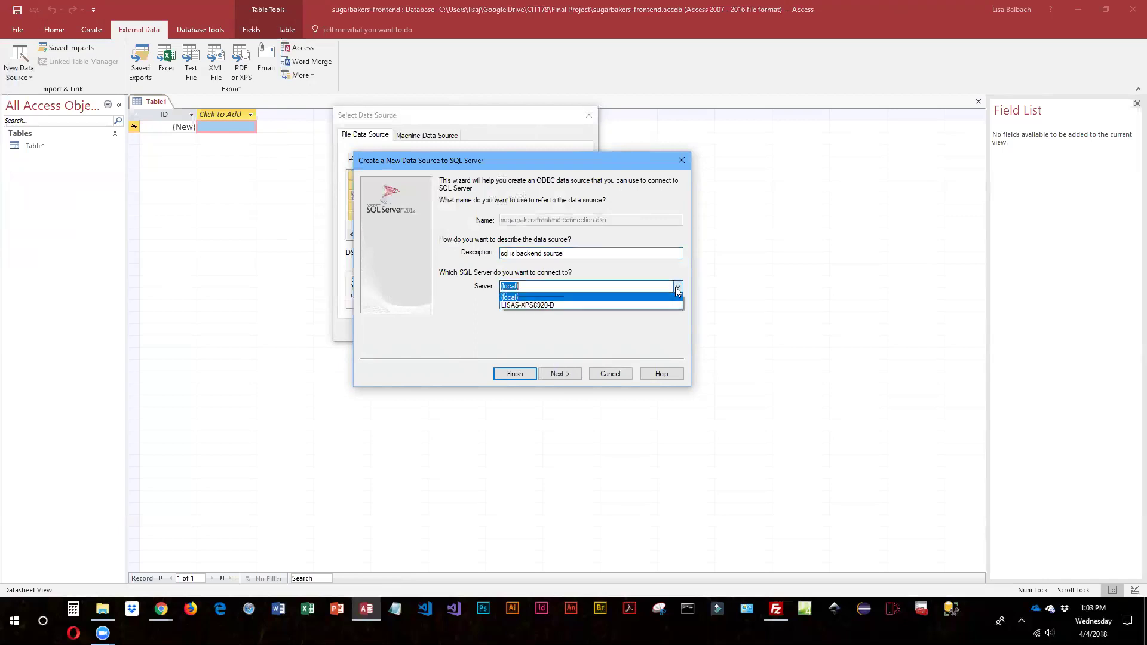
{"action": "left_click", "coordinate": [541, 305]}
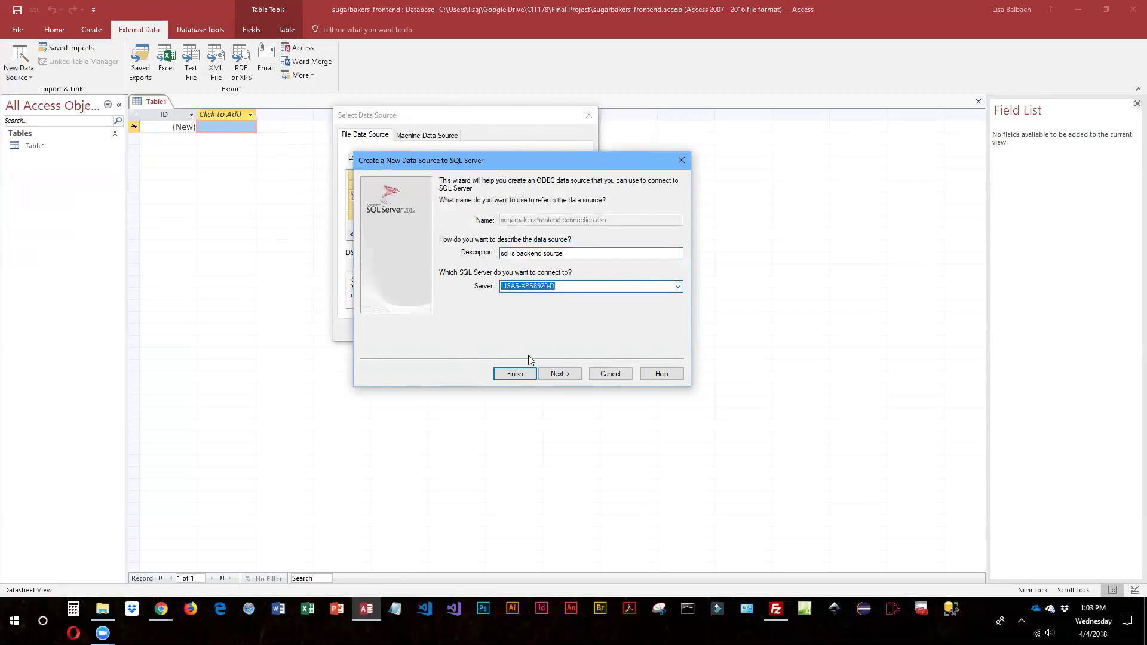
{"action": "left_click", "coordinate": [572, 376]}
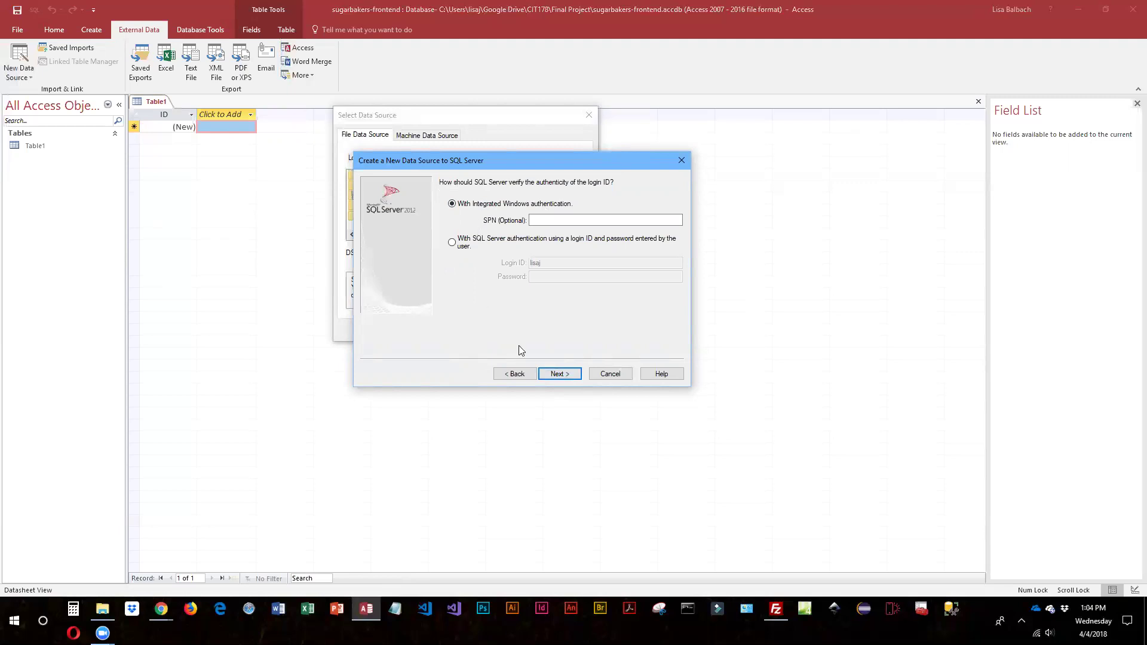
Keep integrated Windows authentication and the default connection options, then create the data source, overwriting the existing DSN file
{"action": "left_click", "coordinate": [554, 375]}
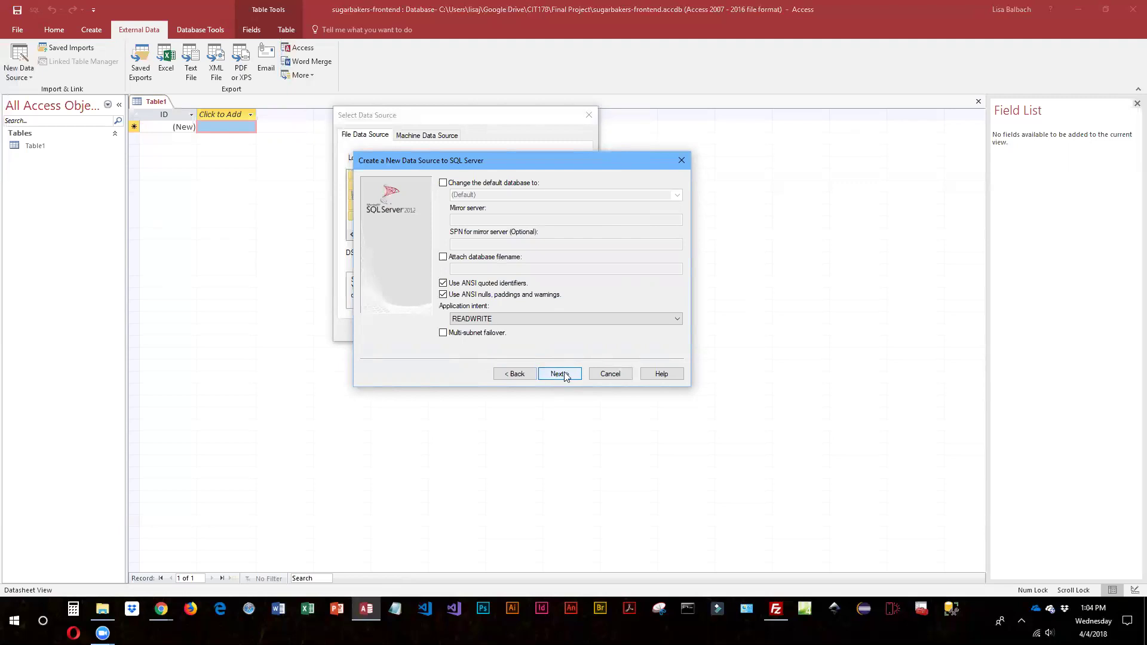
{"action": "left_click", "coordinate": [566, 377]}
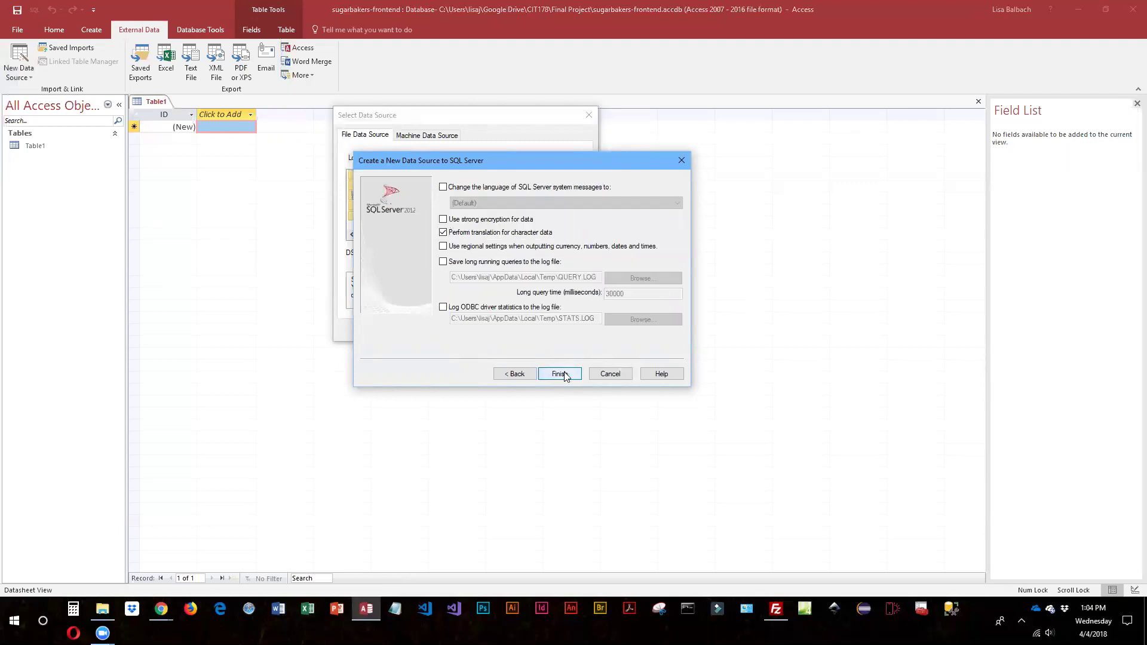
{"action": "left_click", "coordinate": [561, 374]}
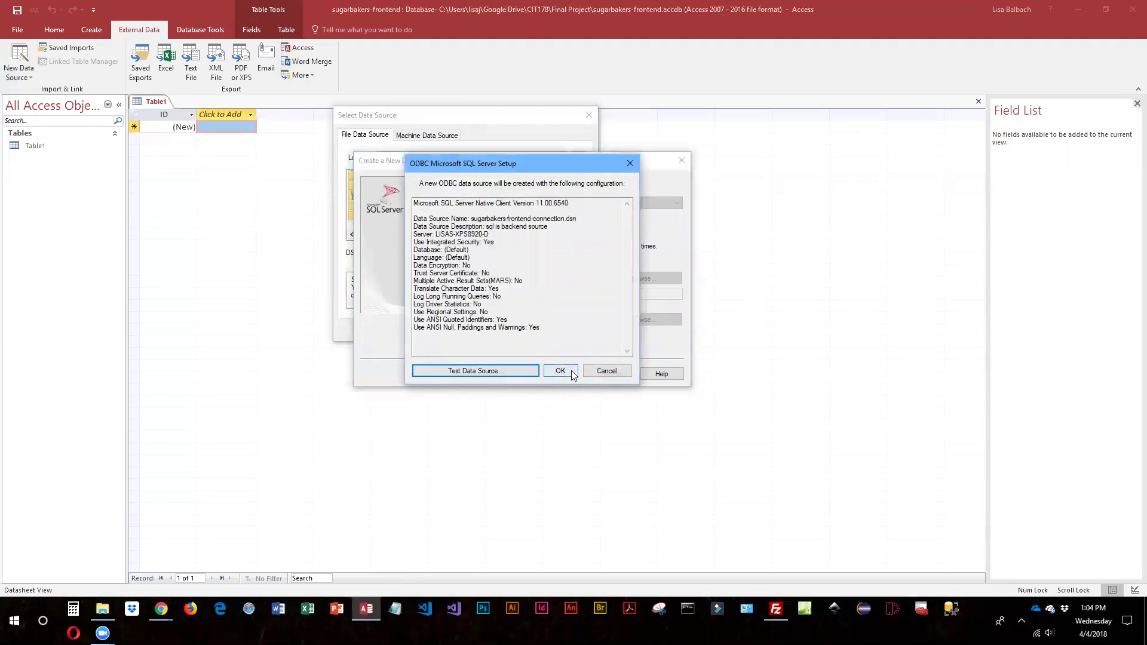
{"action": "left_click", "coordinate": [560, 373]}
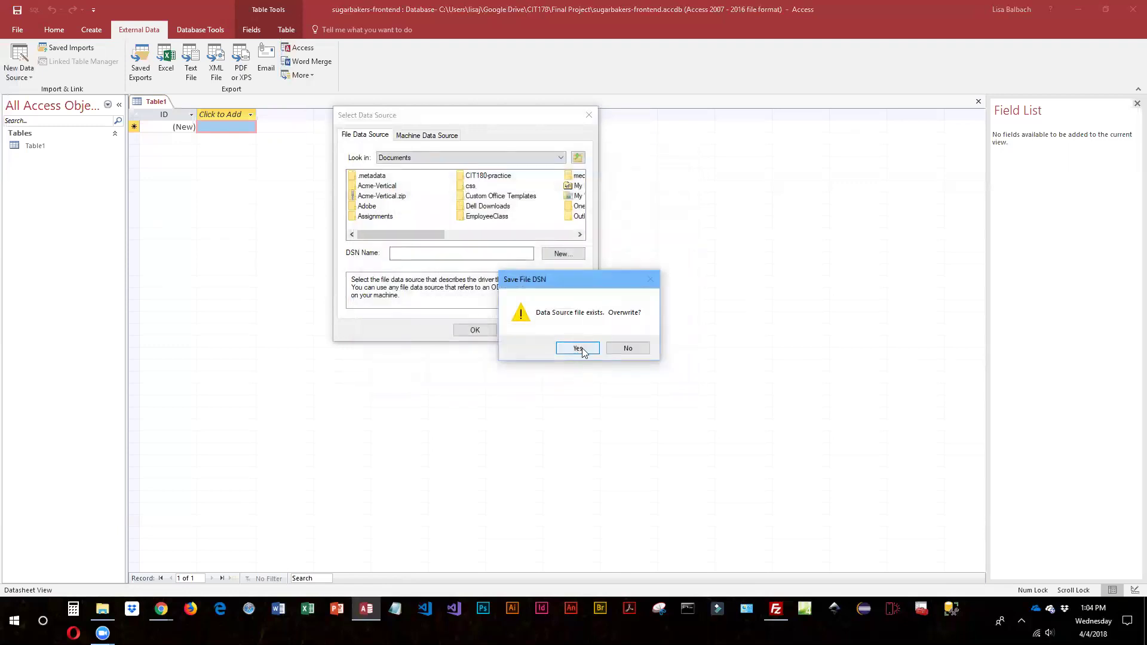
{"action": "left_click", "coordinate": [583, 350]}
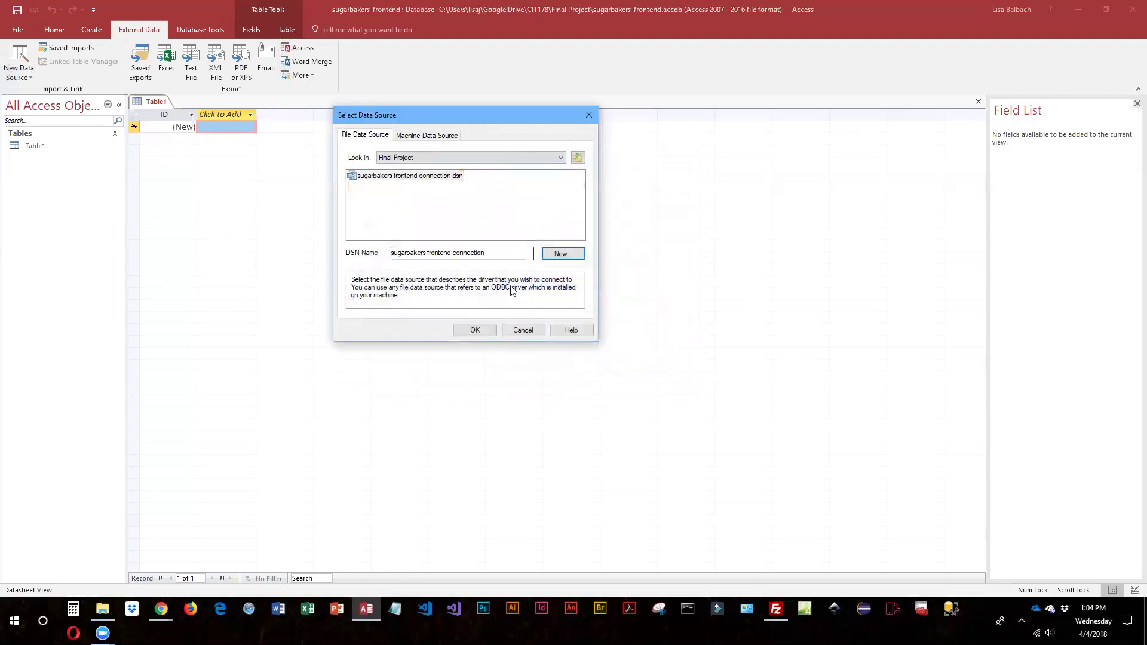
{"action": "left_click", "coordinate": [475, 330]}
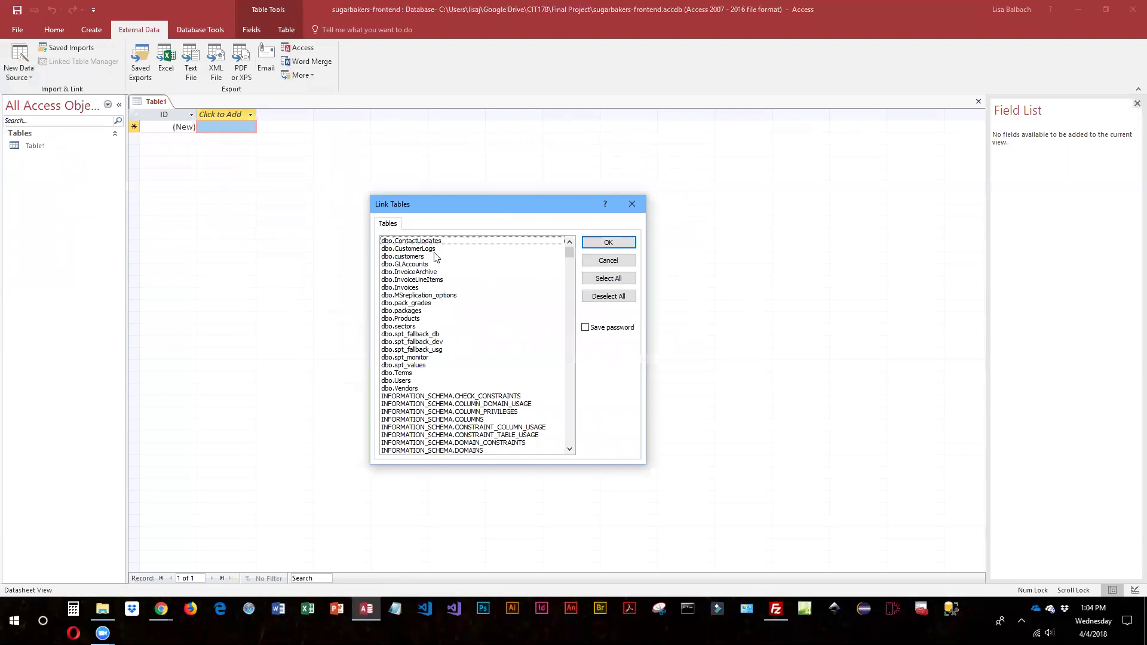
{"action": "scroll", "coordinate": [435, 257], "scroll_direction": "down", "scroll_amount": 18}
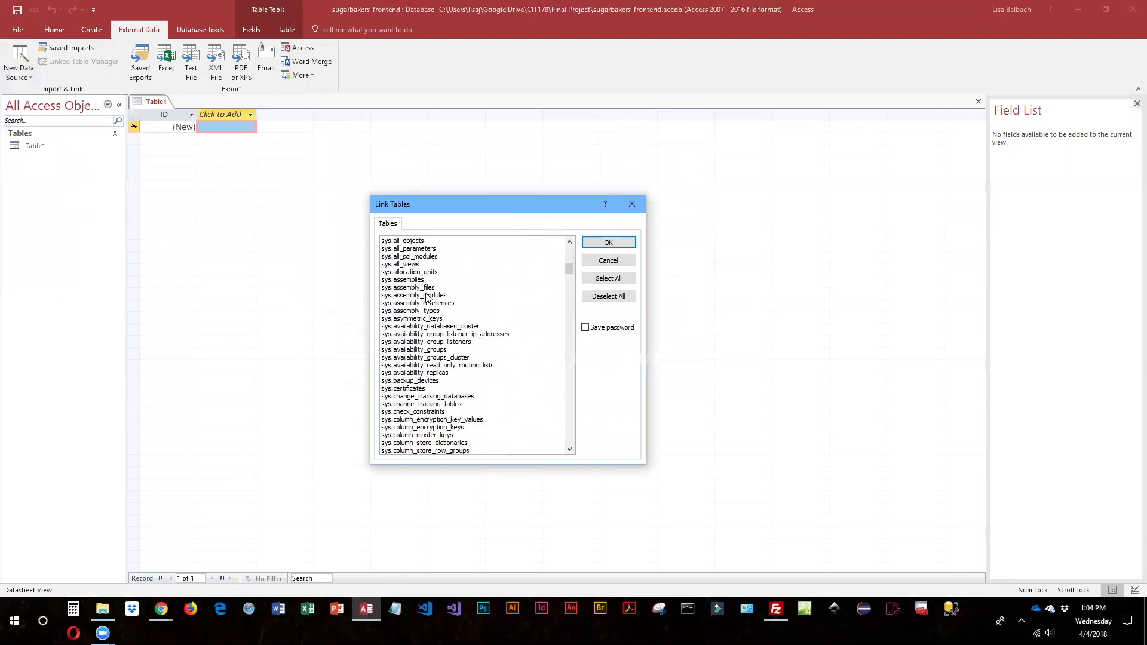
{"action": "scroll", "coordinate": [435, 303], "scroll_direction": "down", "scroll_amount": 20}
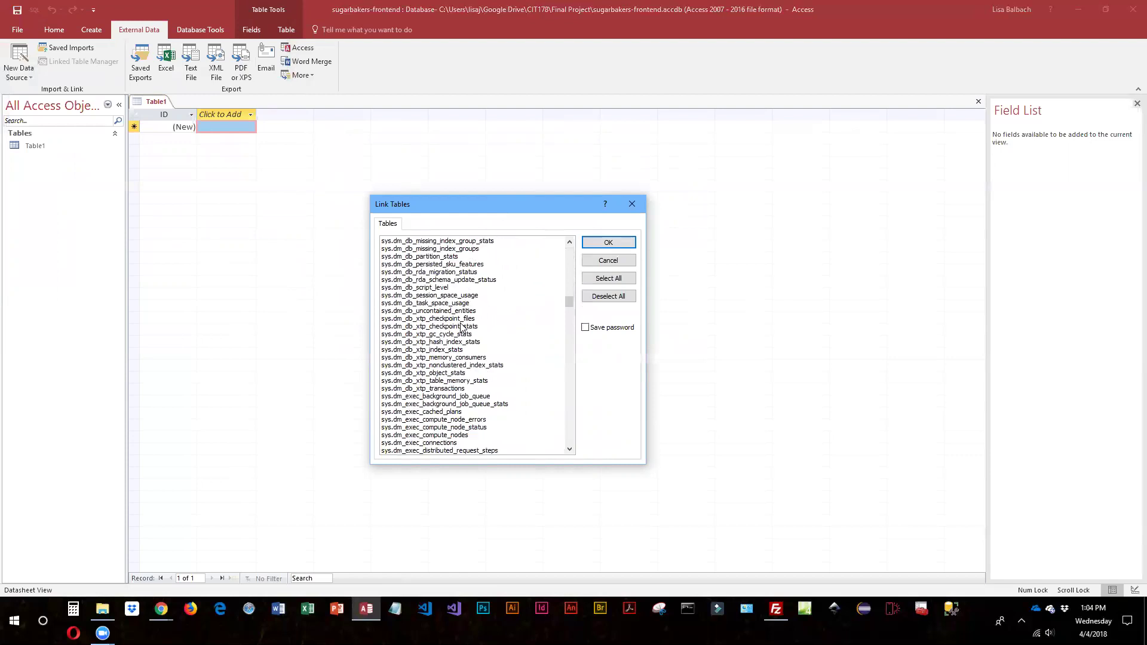
{"action": "left_click_drag", "start_coordinate": [569, 302], "coordinate": [572, 254]}
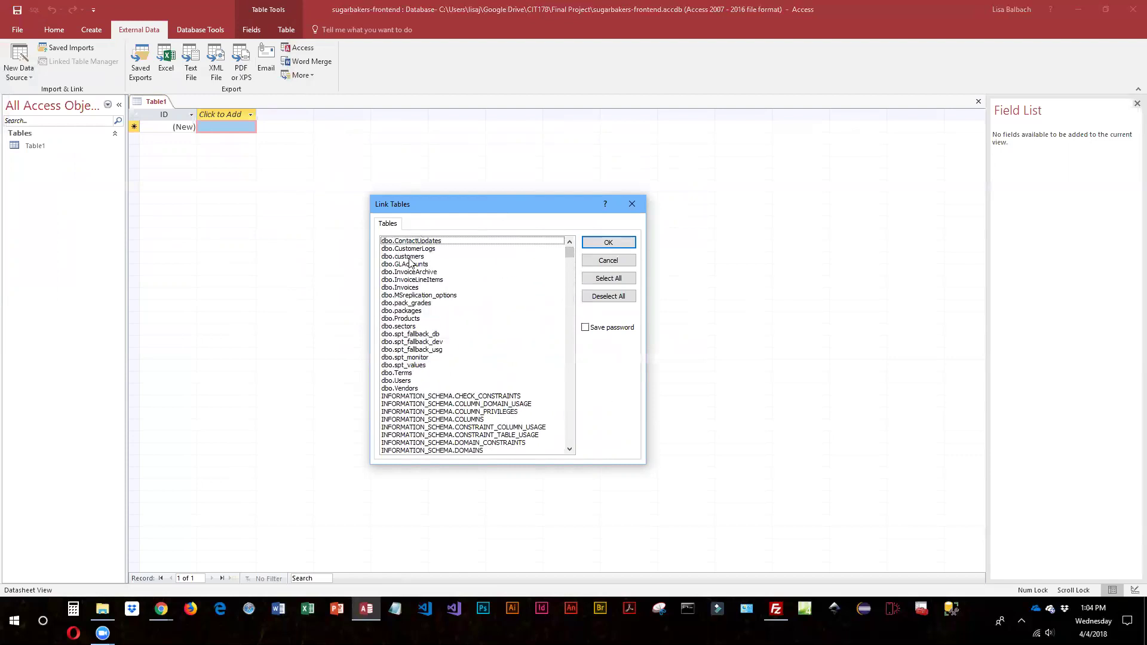
{"action": "mouse_move", "coordinate": [570, 251]}
{"action": "left_mouse_down"}
{"action": "mouse_move", "coordinate": [568, 453]}
{"action": "mouse_move", "coordinate": [575, 239]}
{"action": "left_mouse_up"}
{"action": "left_click", "coordinate": [630, 261]}
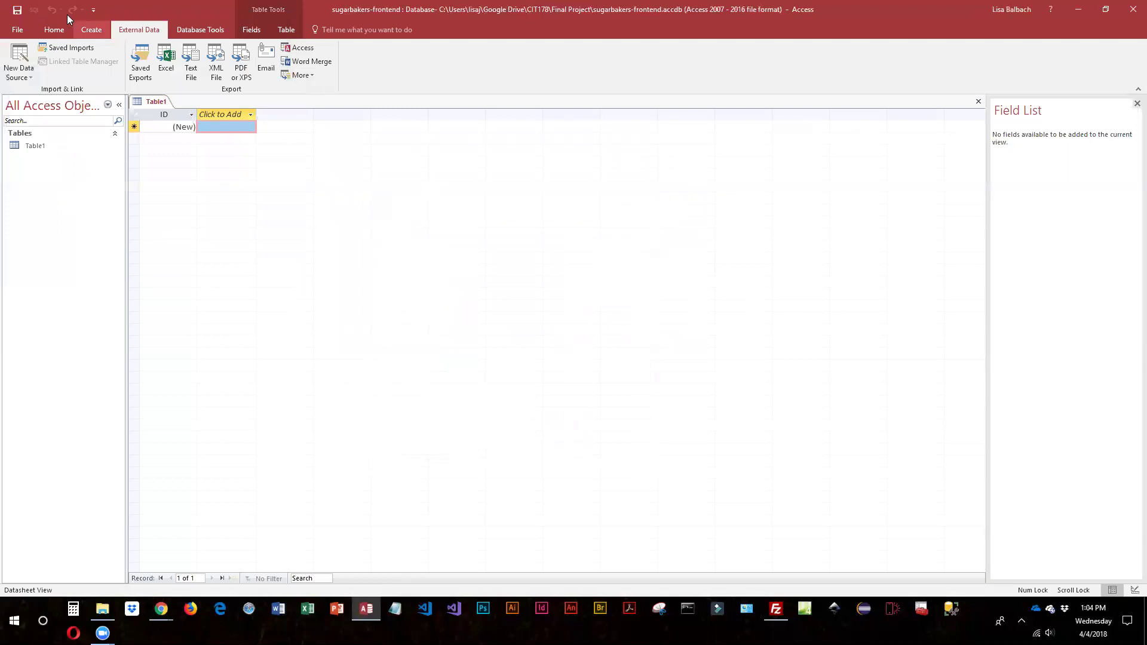
Start a SQL Server external data connection that links to the data source by creating a linked table
{"action": "left_click", "coordinate": [25, 84]}
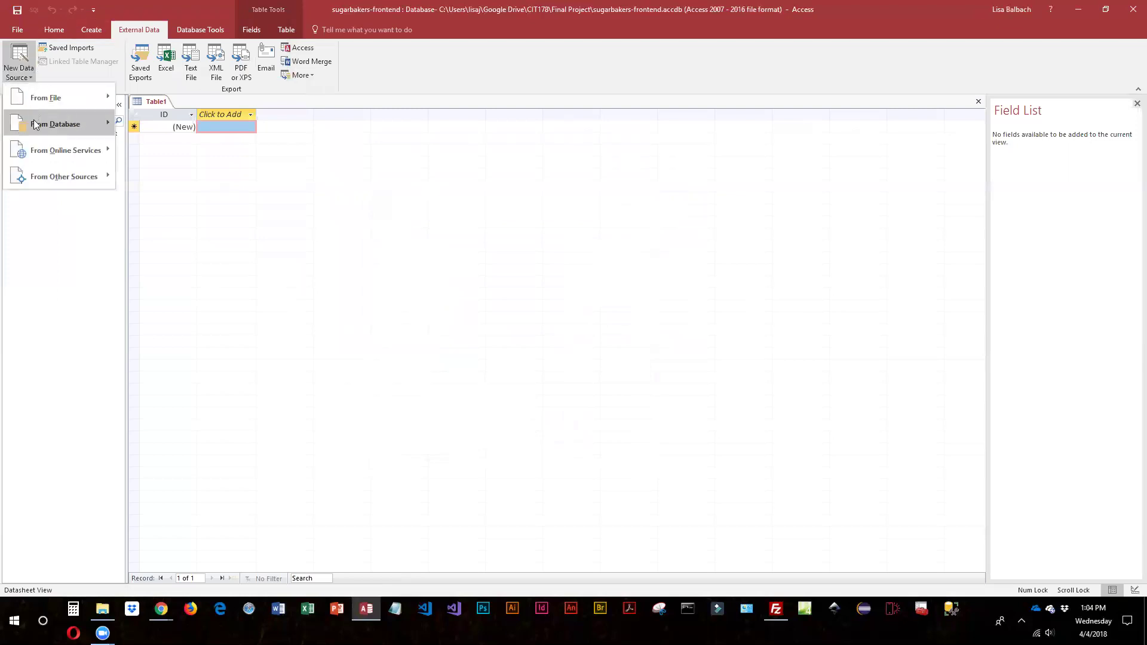
{"action": "mouse_move", "coordinate": [33, 122]}
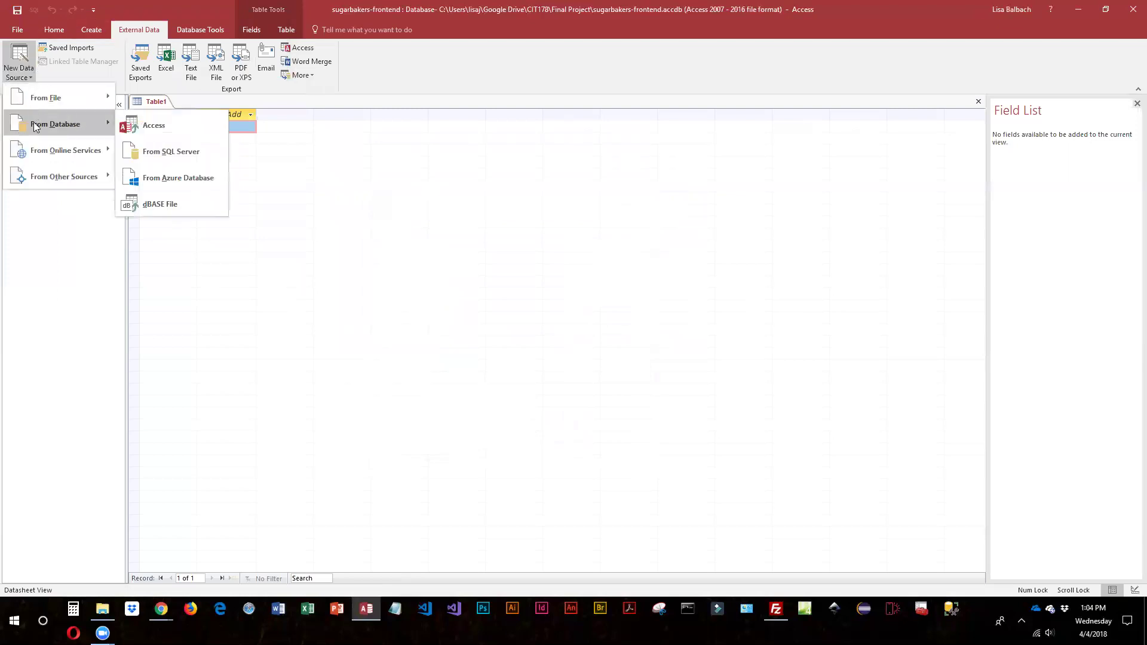
{"action": "left_click", "coordinate": [151, 158]}
{"action": "left_click", "coordinate": [399, 278]}
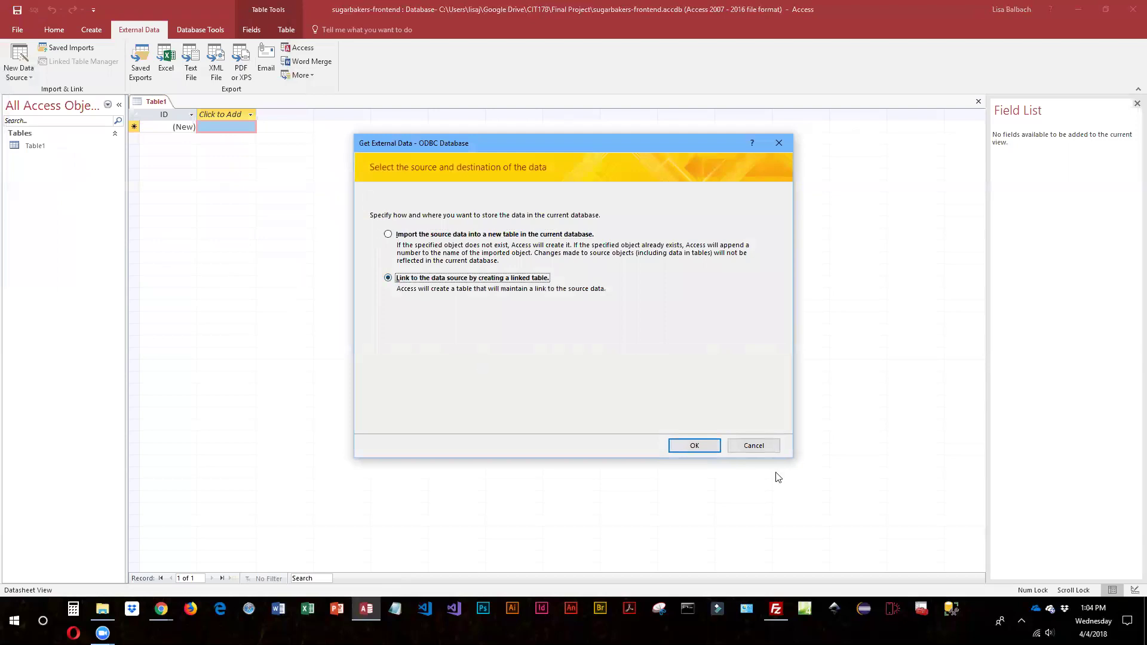
{"action": "left_click", "coordinate": [714, 445]}
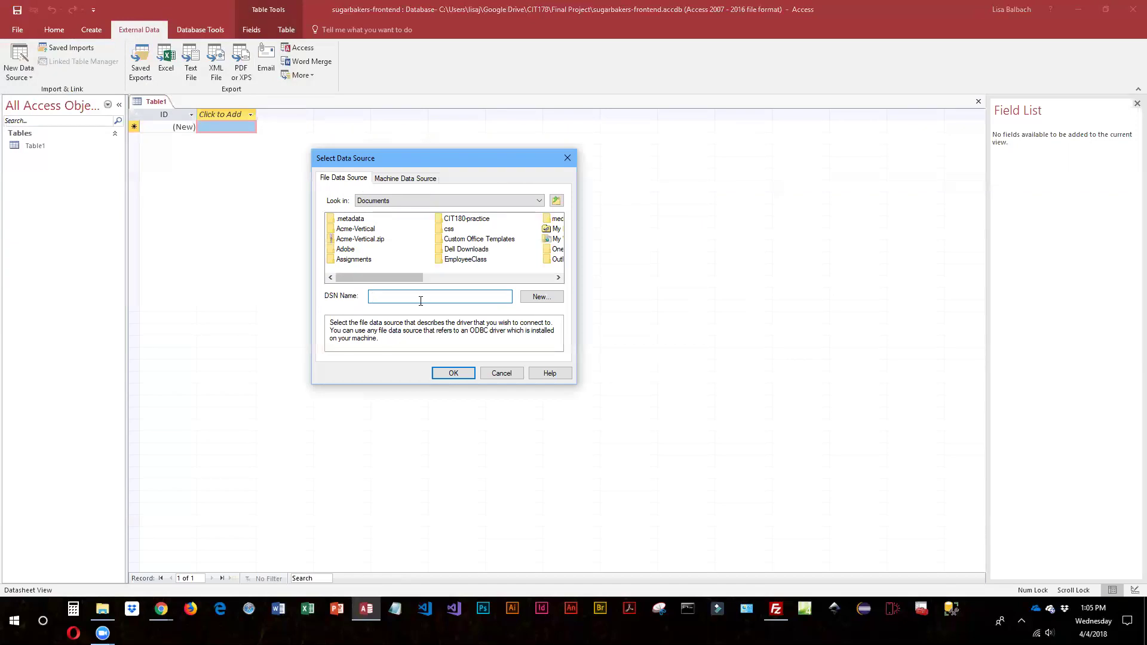
Begin another new file data source based on the SQL Server Native Client 11.0 driver
{"action": "left_click", "coordinate": [541, 297]}
{"action": "scroll", "coordinate": [487, 284], "scroll_direction": "down", "scroll_amount": 5}
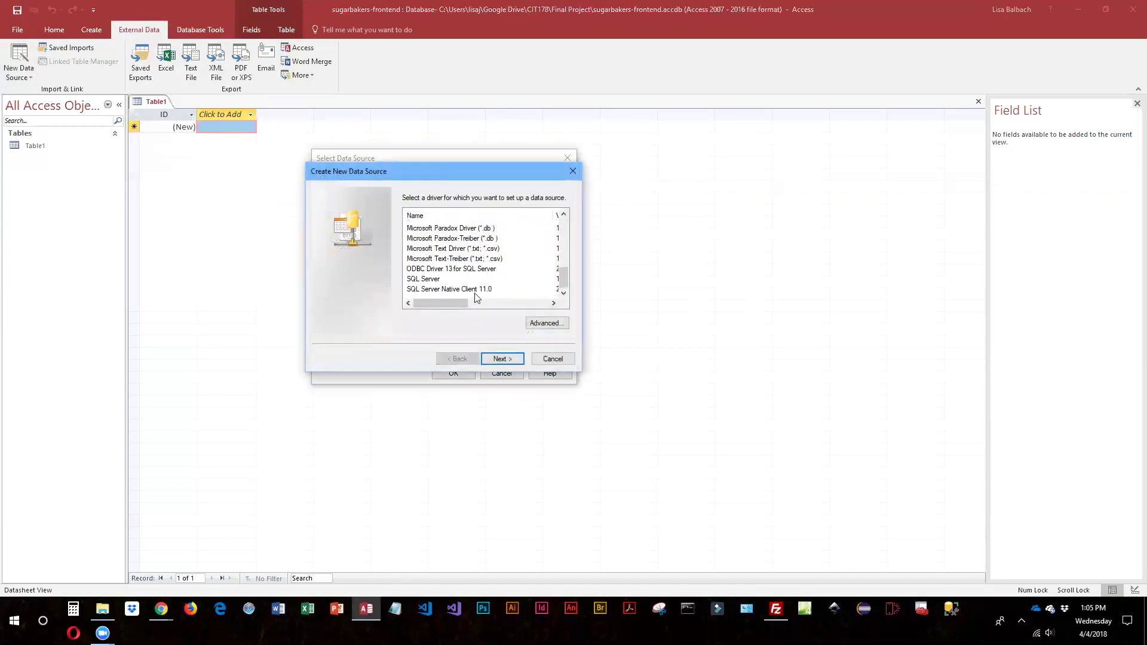
{"action": "left_click", "coordinate": [477, 289]}
{"action": "left_click", "coordinate": [511, 361]}
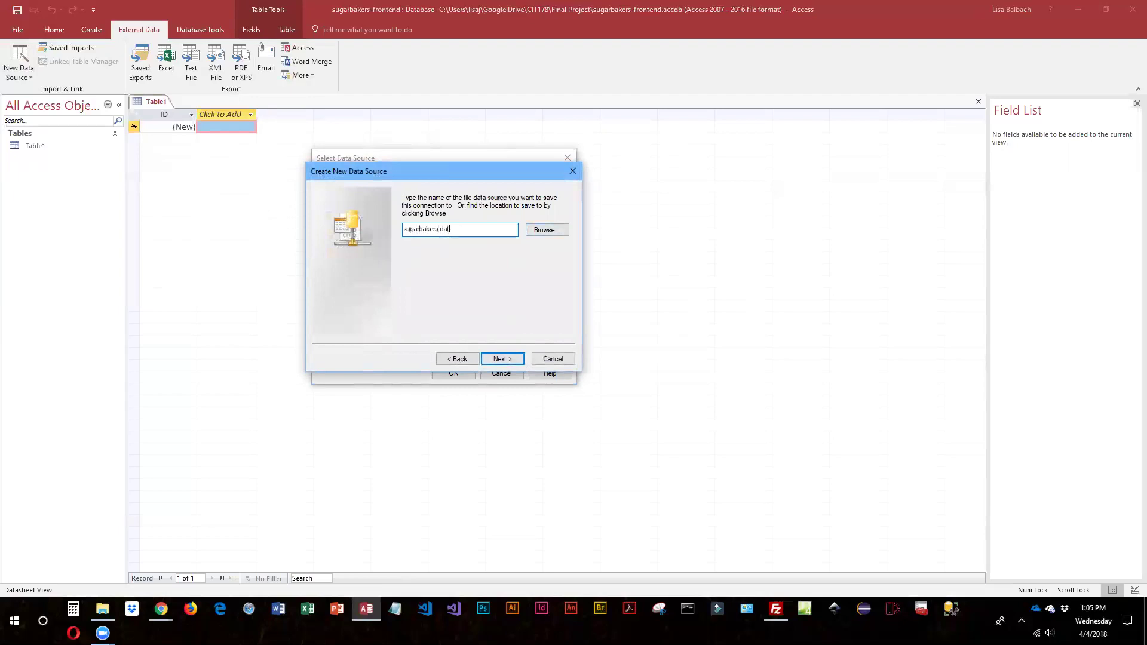
Pick sugarbakers-frontend-connection.dsn in the Final Project folder as the file to save to and complete the file setup
{"action": "type", "text": "ection"}
{"action": "left_click", "coordinate": [558, 232]}
{"action": "left_click", "coordinate": [459, 239]}
{"action": "left_click", "coordinate": [539, 327]}
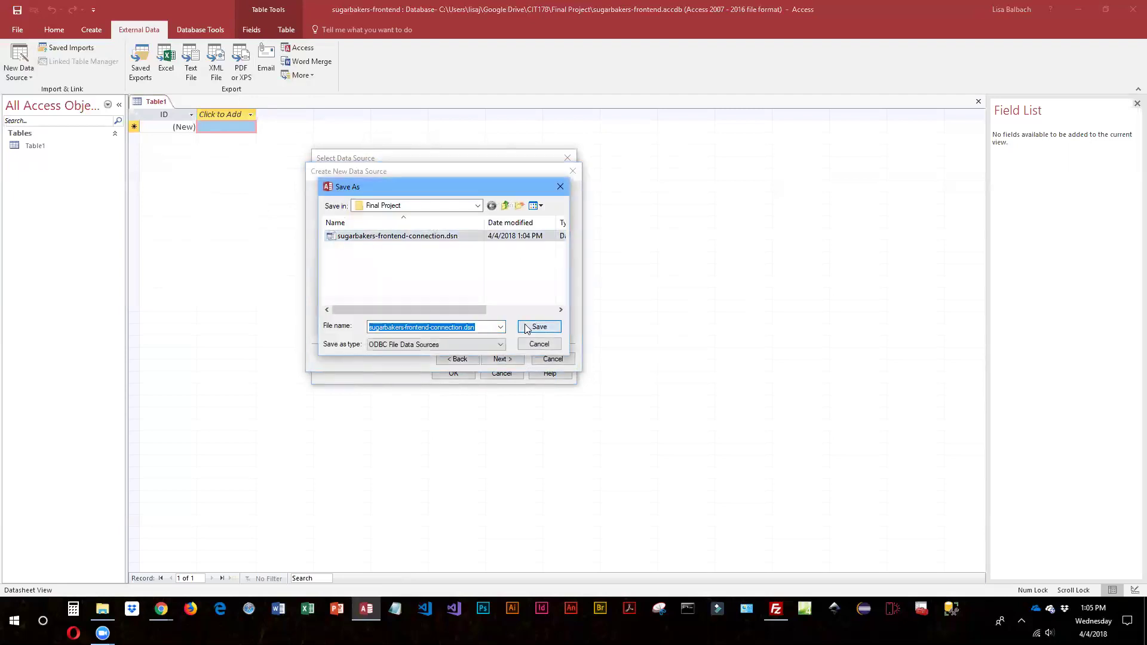
{"action": "left_click", "coordinate": [500, 360]}
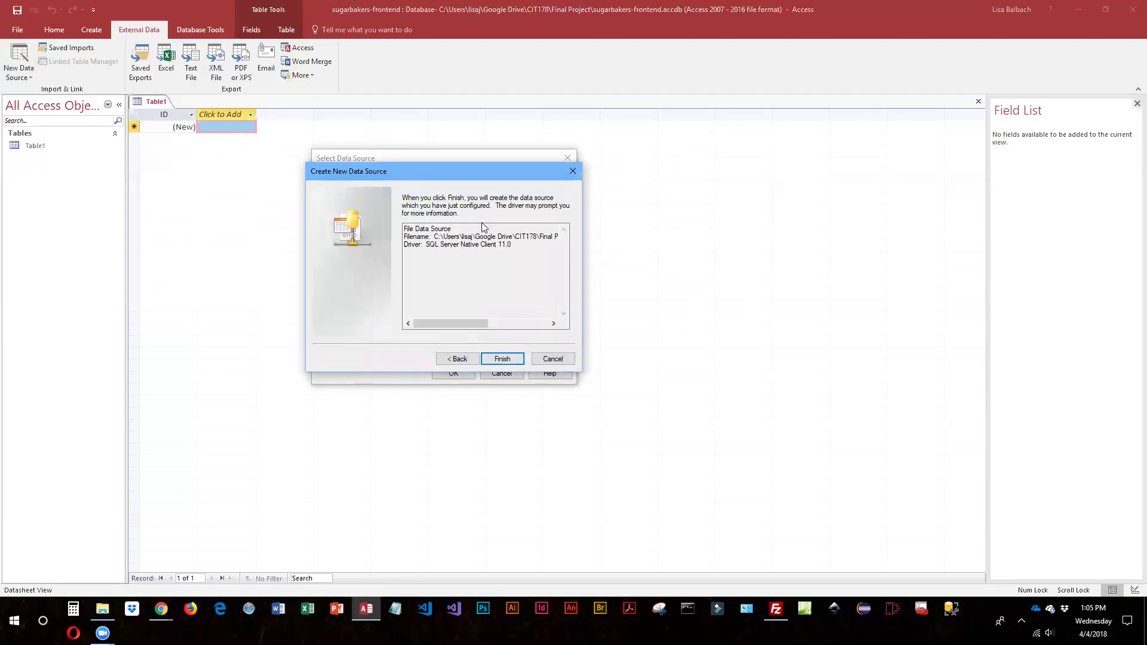
{"action": "left_click", "coordinate": [505, 362]}
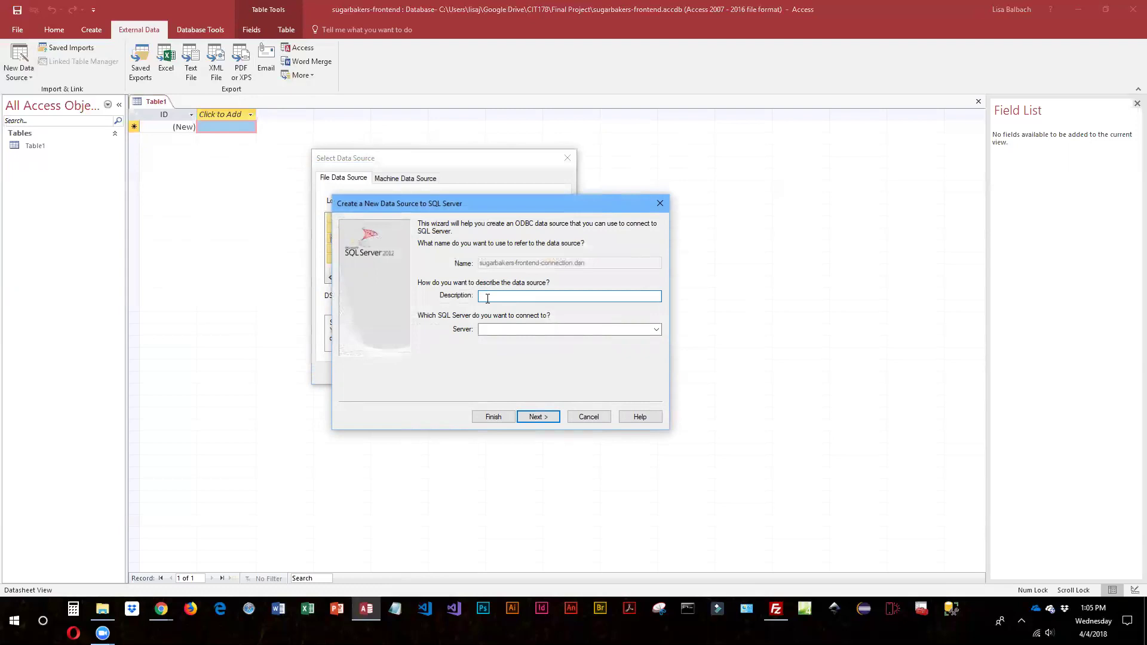
Describe the data source as "connecting to backend data" and select the computer's named SQL Server instead of (local)
{"action": "type", "text": "connecting to backend"}
{"action": "left_click", "coordinate": [653, 332]}
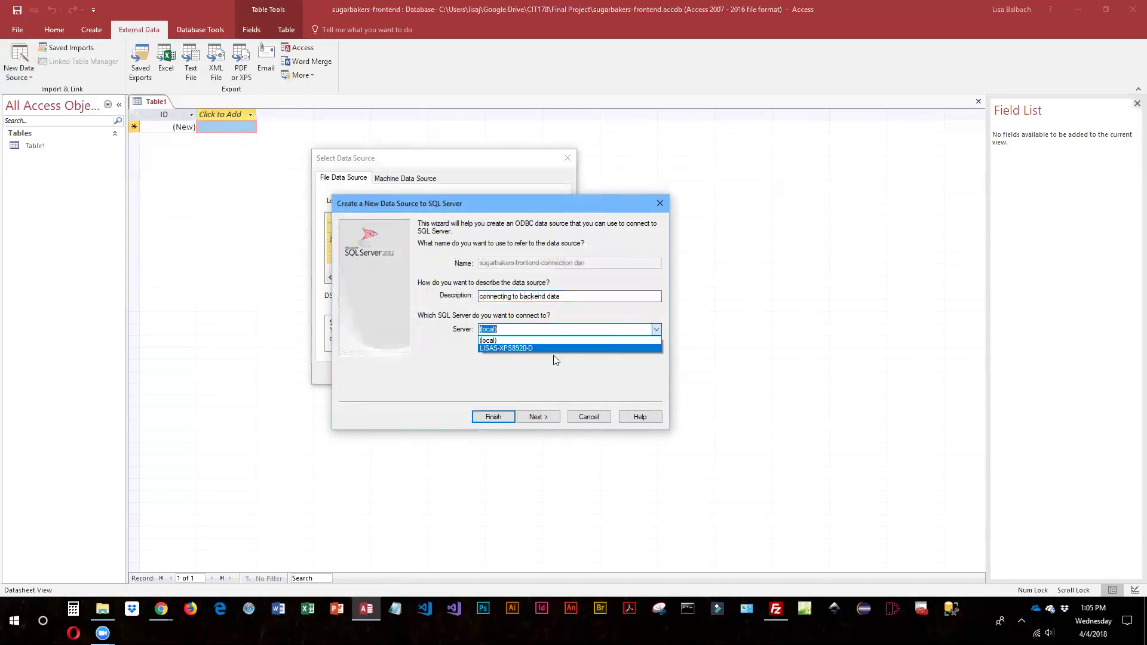
{"action": "left_click", "coordinate": [553, 355]}
{"action": "left_click", "coordinate": [654, 330]}
{"action": "left_click", "coordinate": [568, 347]}
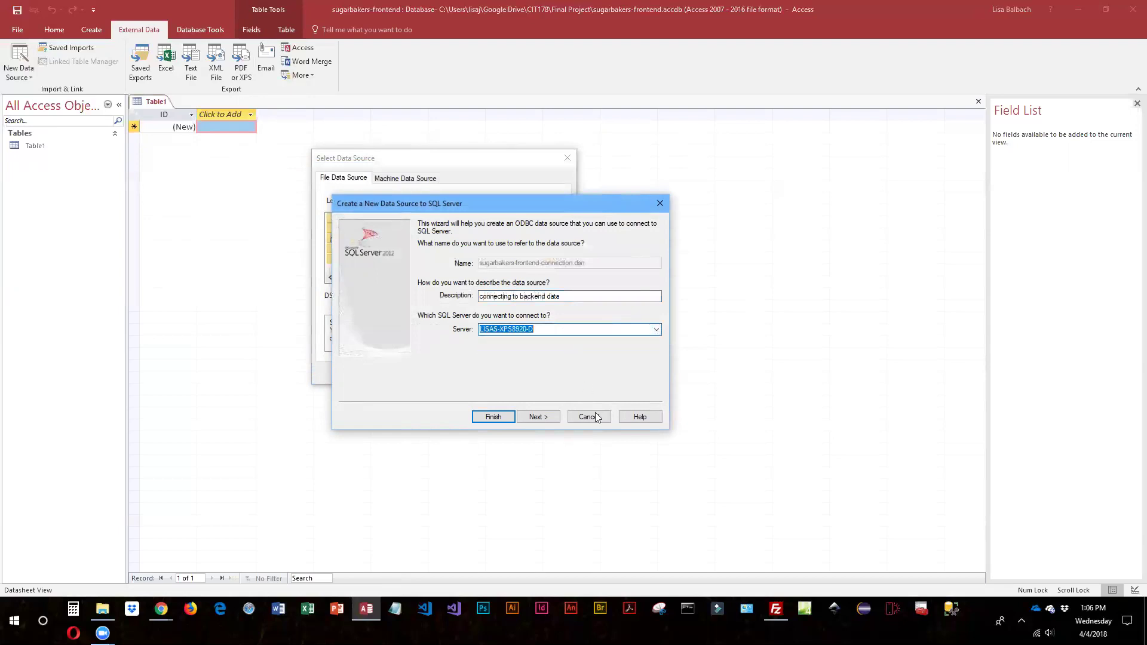
{"action": "left_click", "coordinate": [544, 419]}
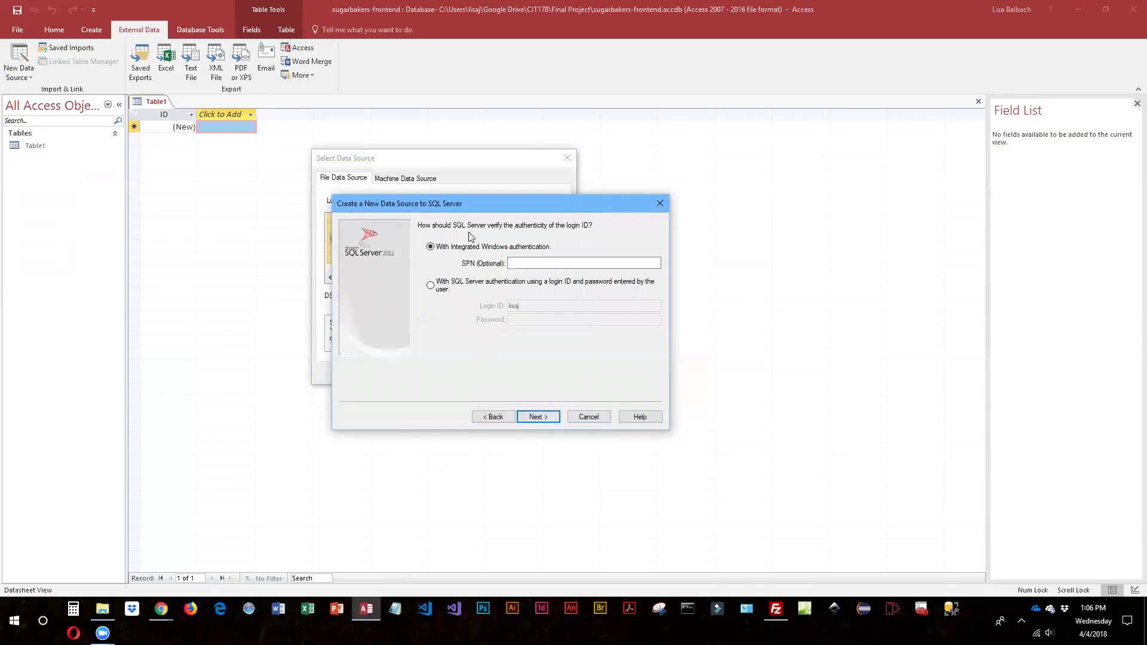
Keep integrated Windows authentication and change the default database to Sugarbakers
{"action": "left_click", "coordinate": [544, 418]}
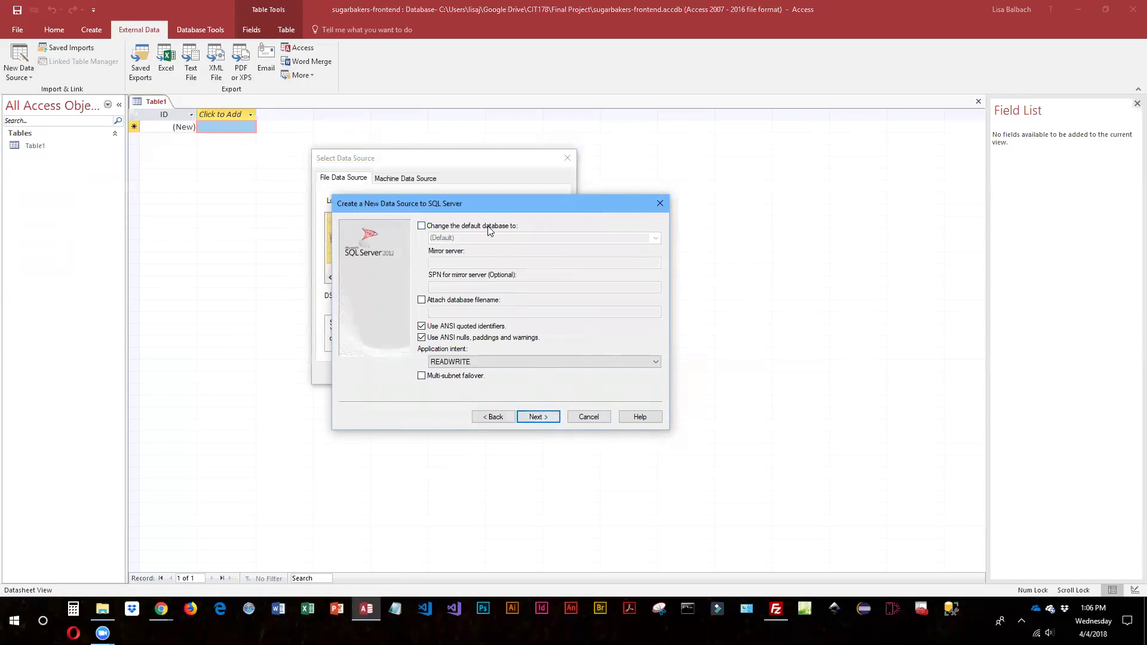
{"action": "left_click", "coordinate": [422, 227]}
{"action": "left_click", "coordinate": [470, 239]}
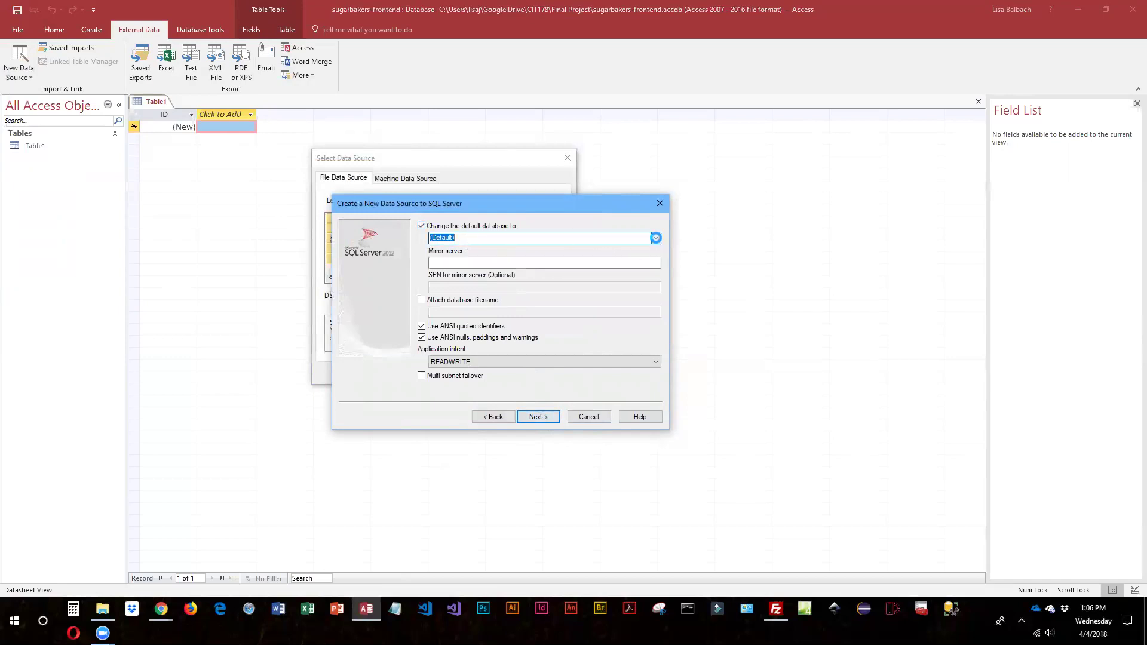
{"action": "left_click", "coordinate": [655, 238]}
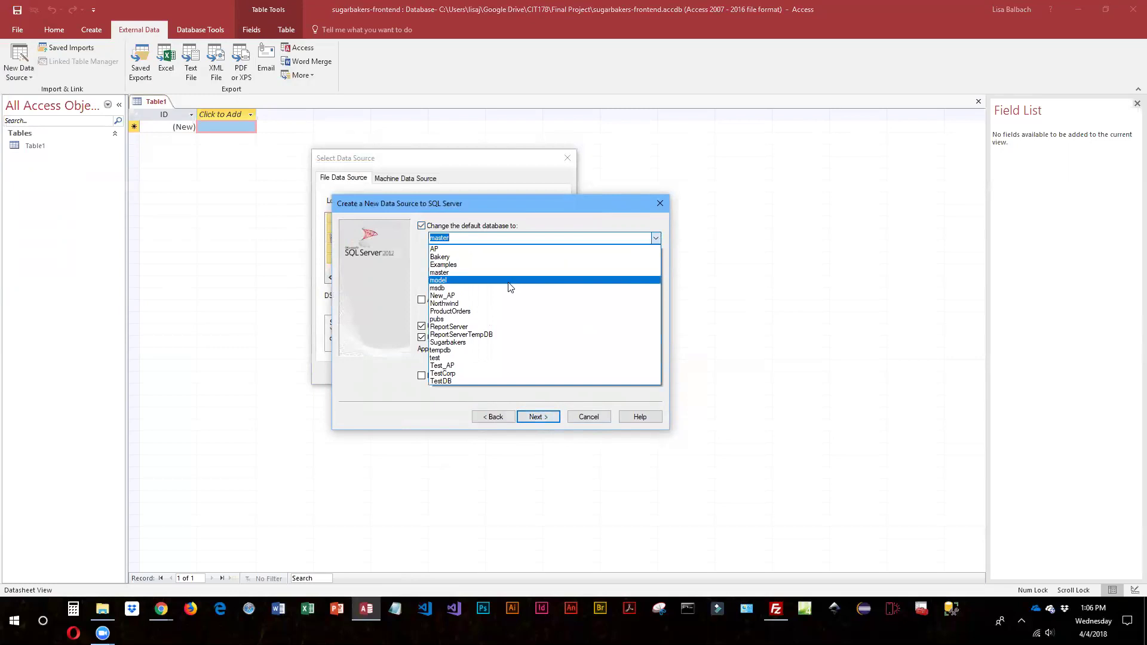
{"action": "left_click", "coordinate": [500, 343]}
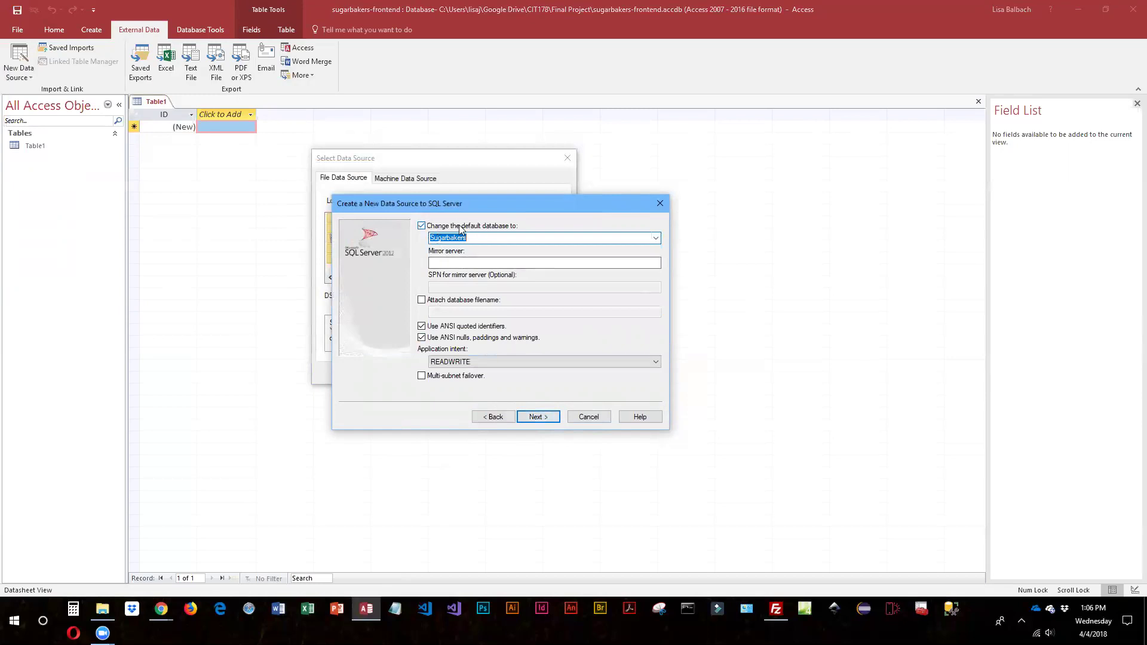
{"action": "left_click", "coordinate": [549, 417]}
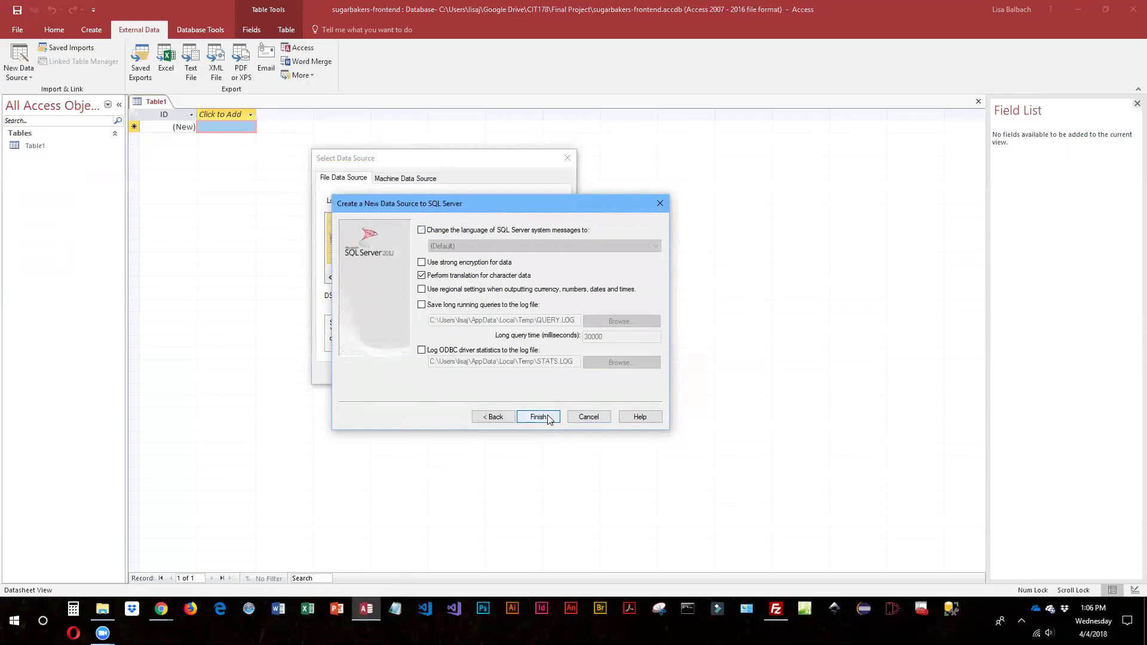
Accept the remaining default settings and create the Sugarbakers data source, overwriting the existing DSN file
{"action": "left_click", "coordinate": [550, 418]}
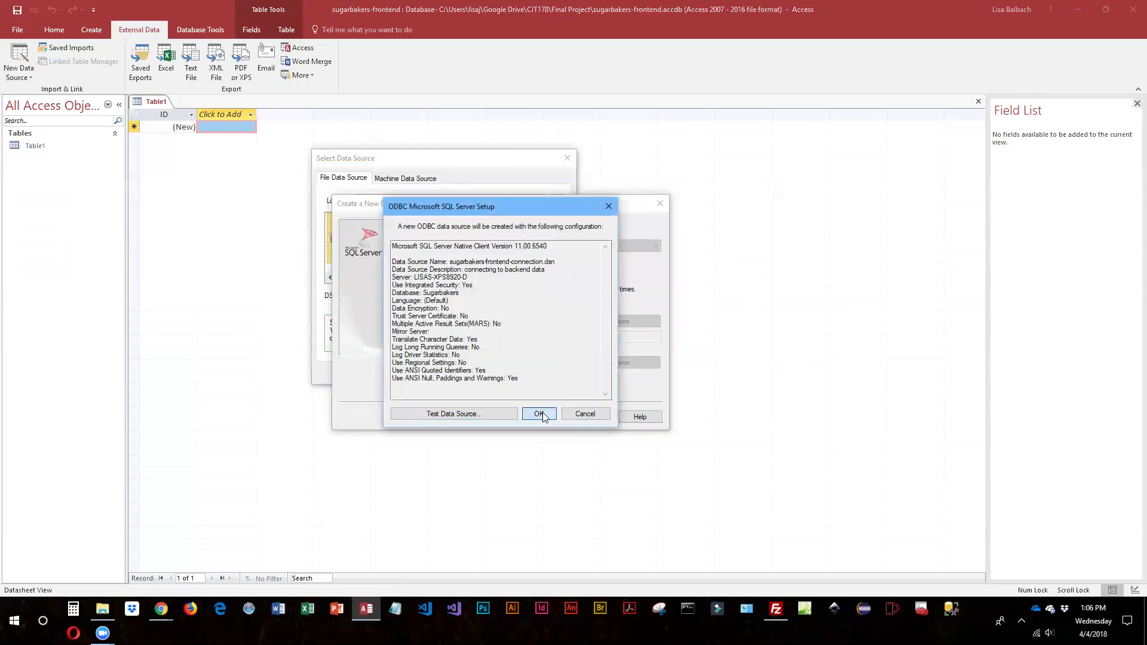
{"action": "left_click", "coordinate": [540, 415]}
{"action": "left_click", "coordinate": [577, 349]}
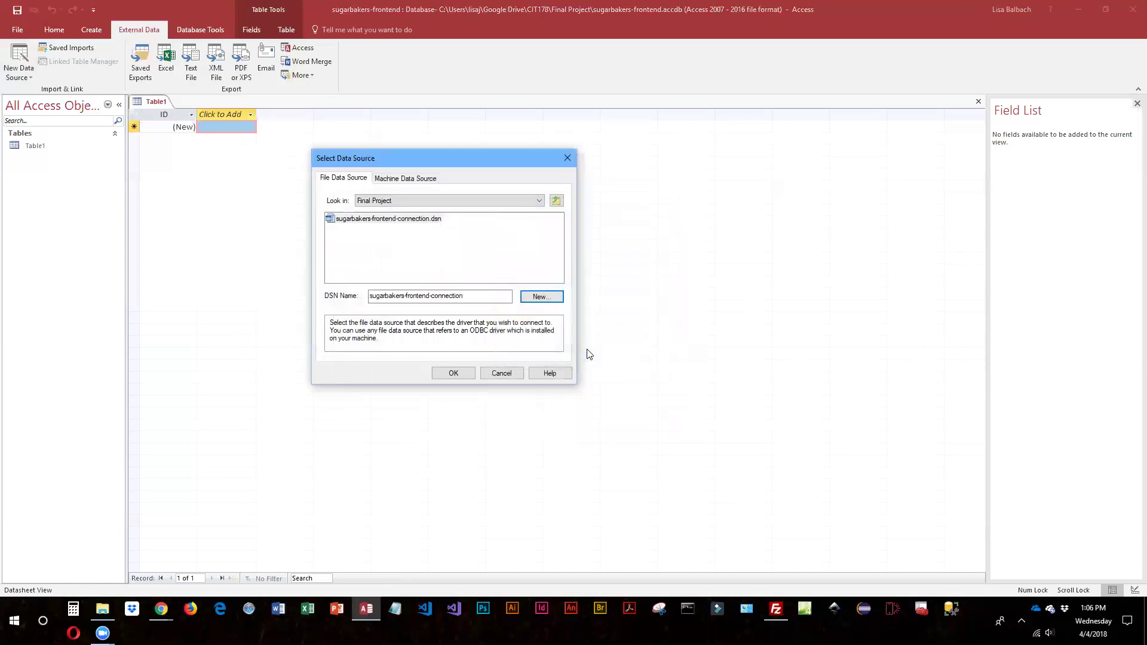
Use the new data source to link dbo.Customers, dbo.ItemsonOrder, dbo.Orders, dbo.Payments, dbo.Products, dbo.sysdiagrams and dbo.Zip
{"action": "left_click", "coordinate": [453, 373]}
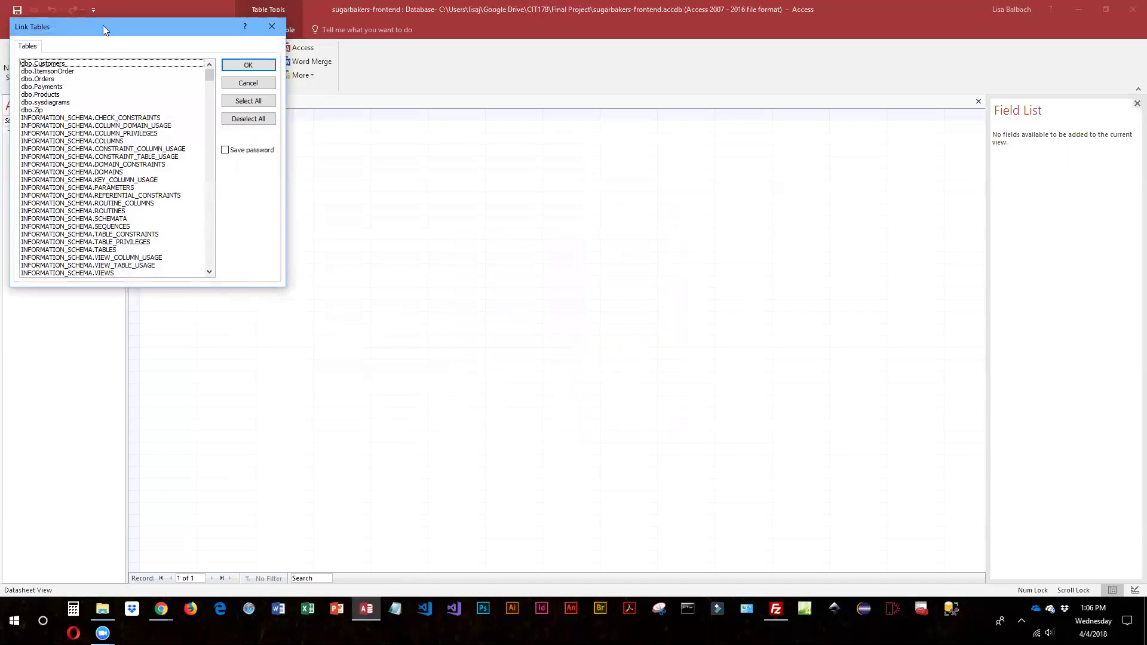
{"action": "left_click_drag", "start_coordinate": [103, 25], "coordinate": [538, 182]}
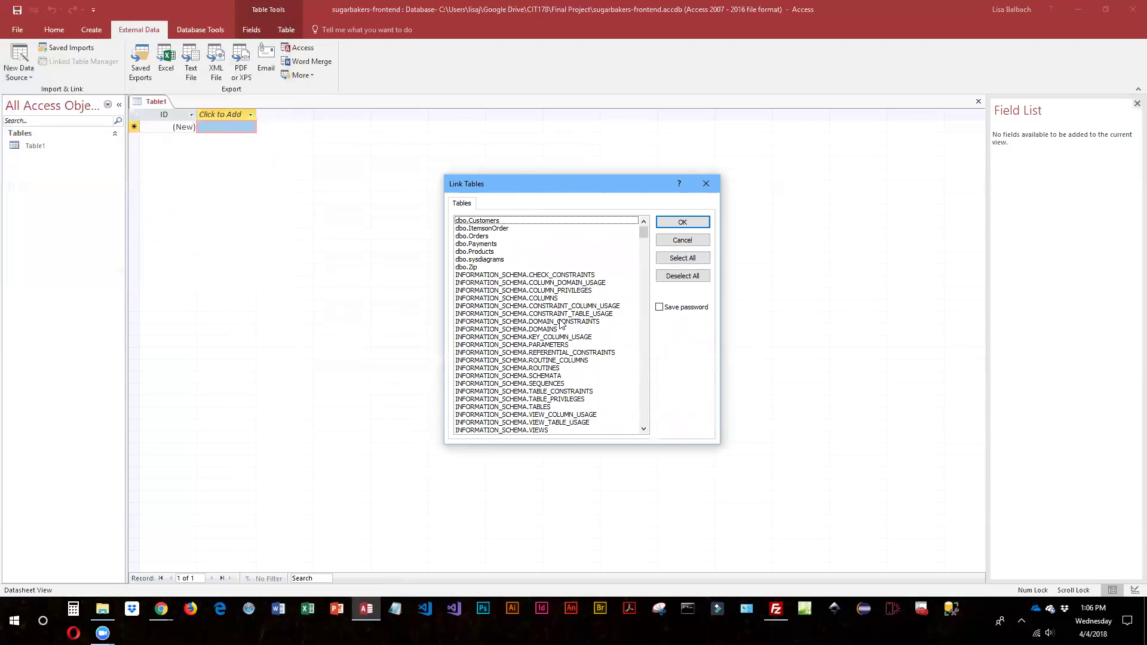
{"action": "scroll", "coordinate": [559, 349], "scroll_direction": "down", "scroll_amount": 7}
{"action": "scroll", "coordinate": [559, 348], "scroll_direction": "up", "scroll_amount": 7}
{"action": "left_click", "coordinate": [480, 222]}
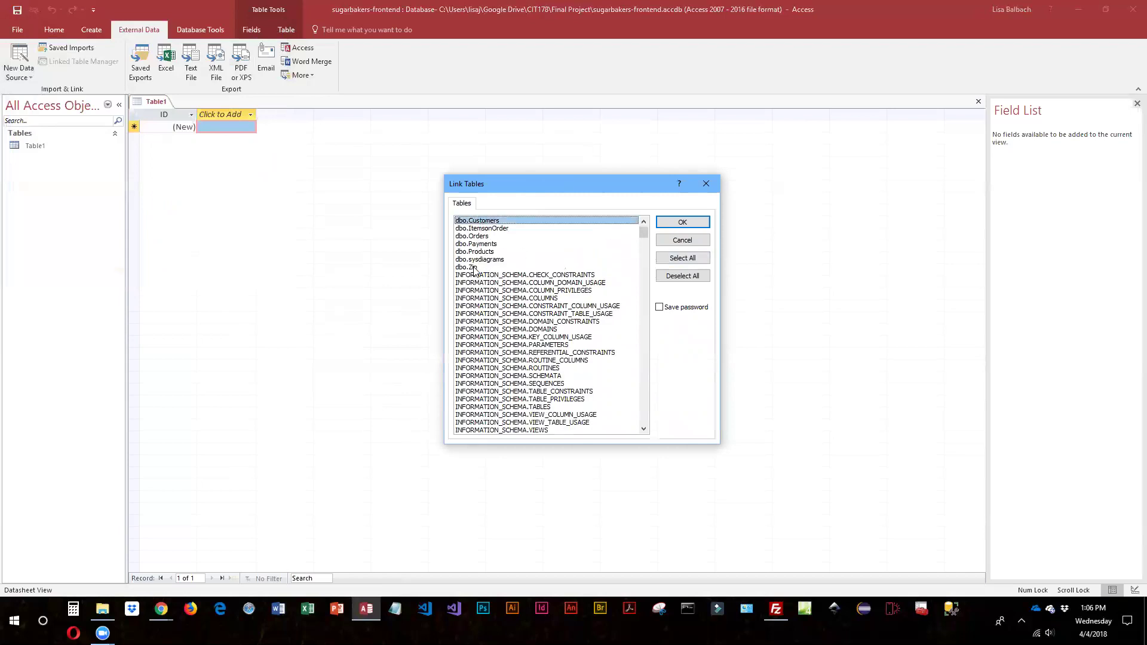
{"action": "left_click", "coordinate": [475, 267]}
{"action": "left_click", "coordinate": [477, 259], "text": "ctrl"}
{"action": "left_click", "coordinate": [482, 251], "text": "ctrl"}
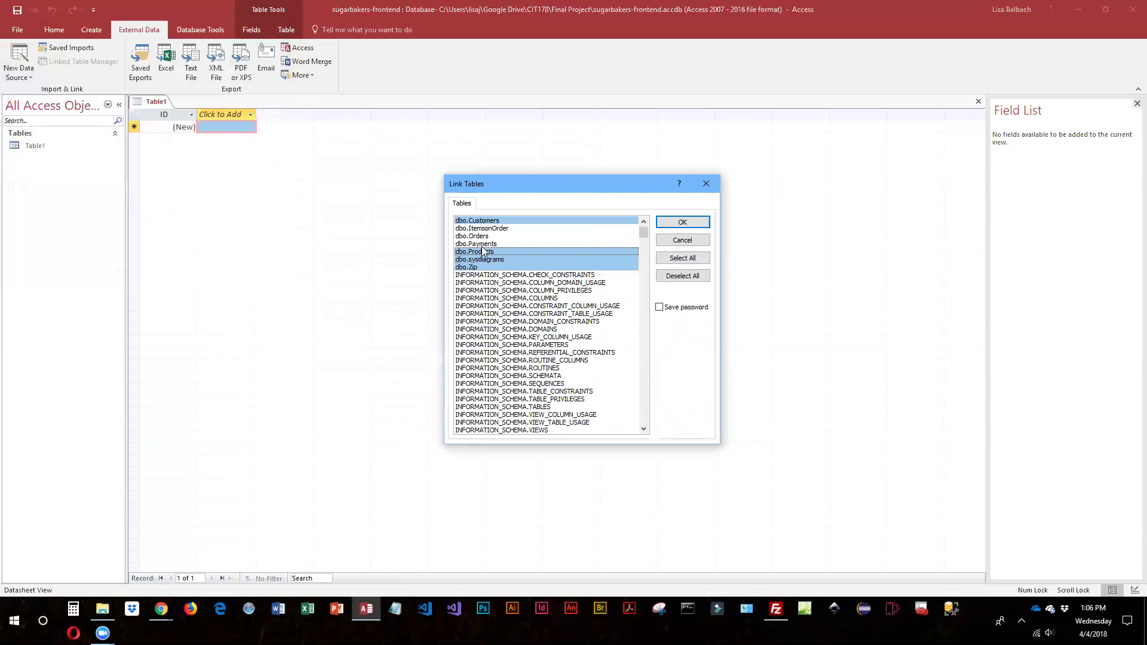
{"action": "left_click", "coordinate": [486, 244], "text": "ctrl"}
{"action": "left_click", "coordinate": [485, 236], "text": "ctrl"}
{"action": "left_click", "coordinate": [489, 229], "text": "ctrl"}
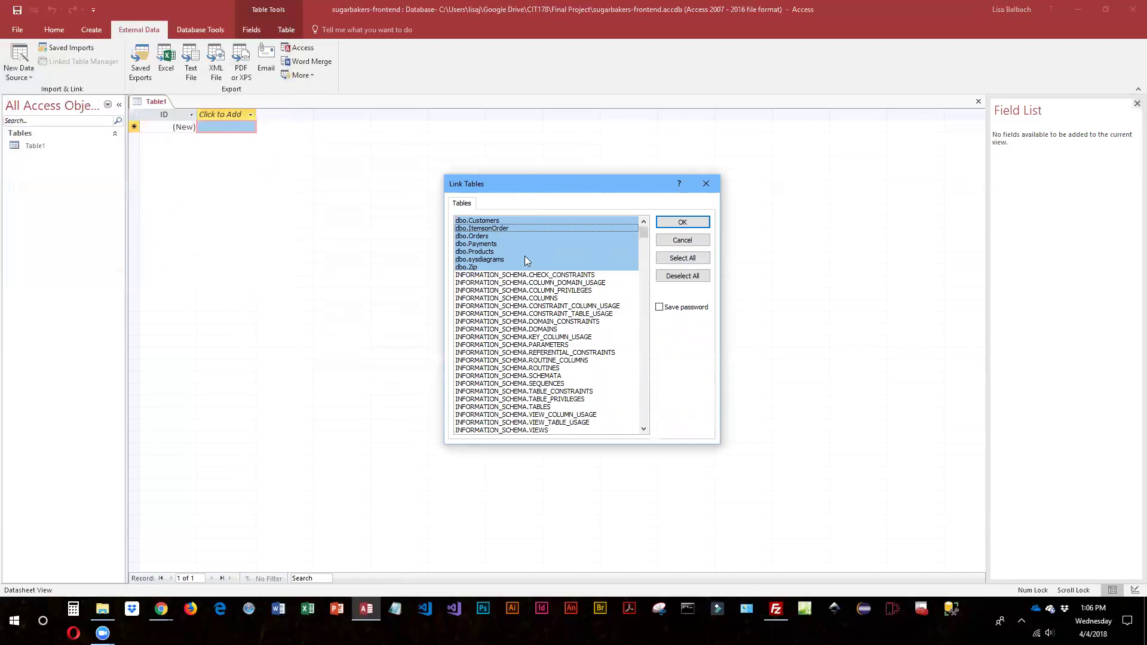
{"action": "left_click", "coordinate": [683, 222]}
{"action": "key", "text": "Return"}
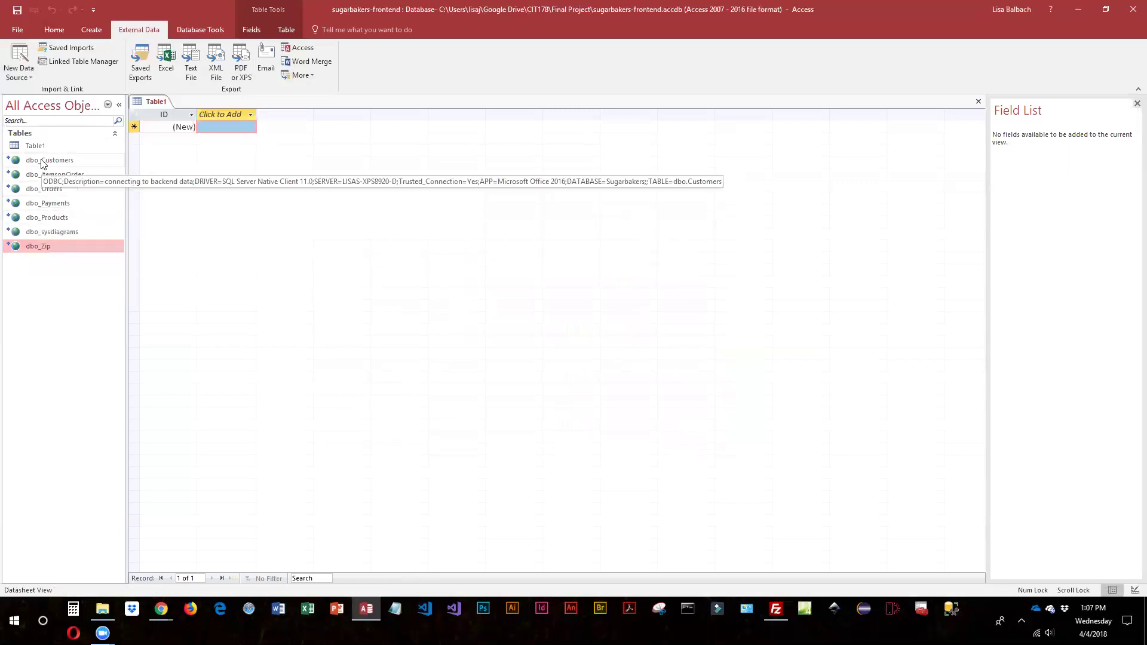
Close the unused Table1 and open the linked dbo_Customers and dbo_Zip tables to check their records
{"action": "double_click", "coordinate": [22, 162]}
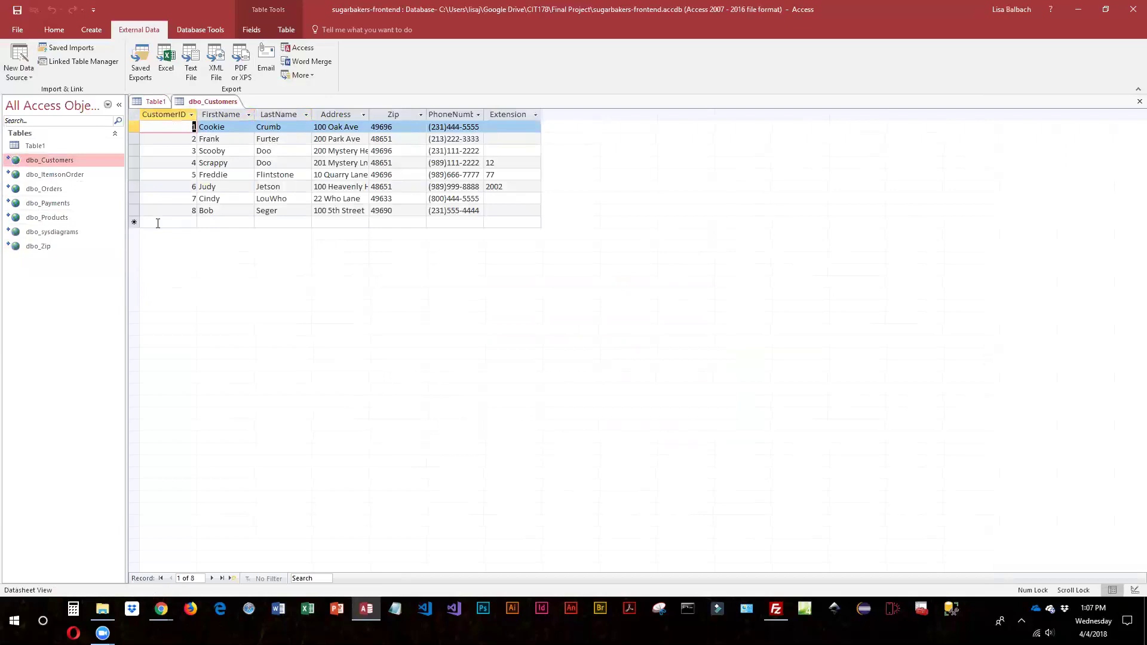
{"action": "left_click", "coordinate": [14, 149]}
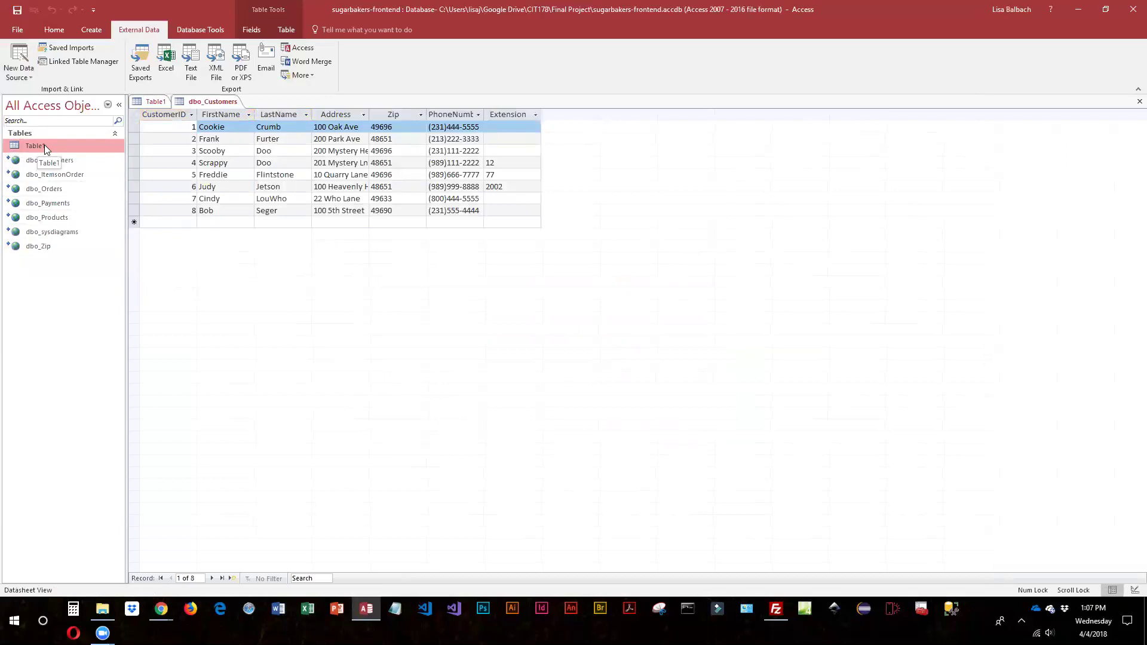
{"action": "left_click", "coordinate": [150, 104]}
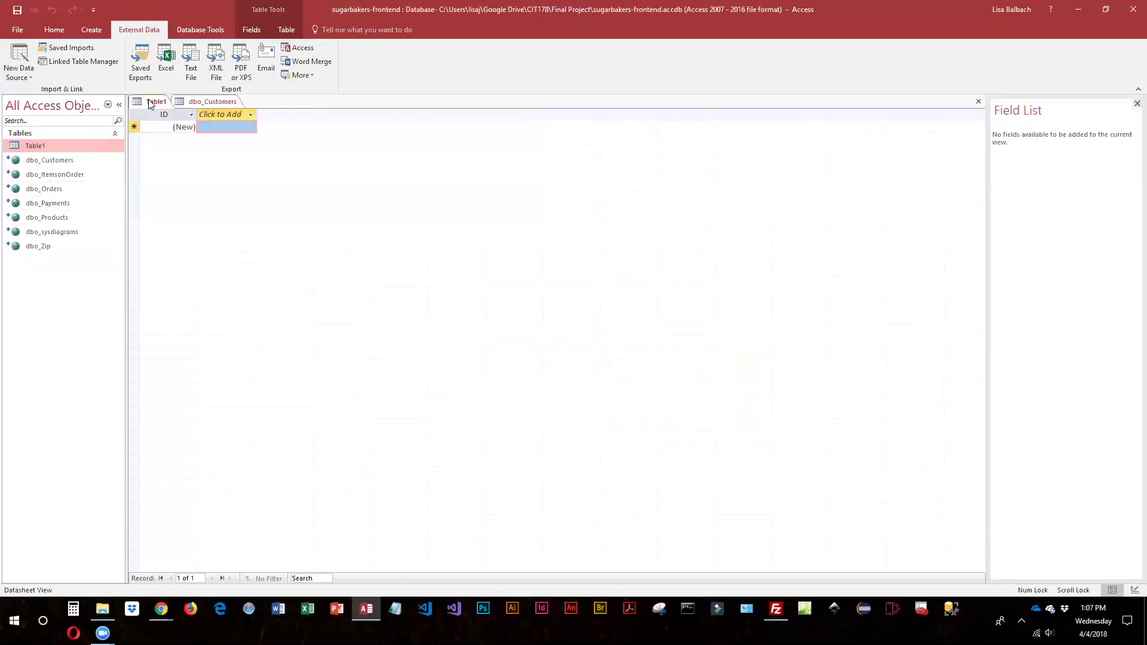
{"action": "left_click", "coordinate": [981, 102]}
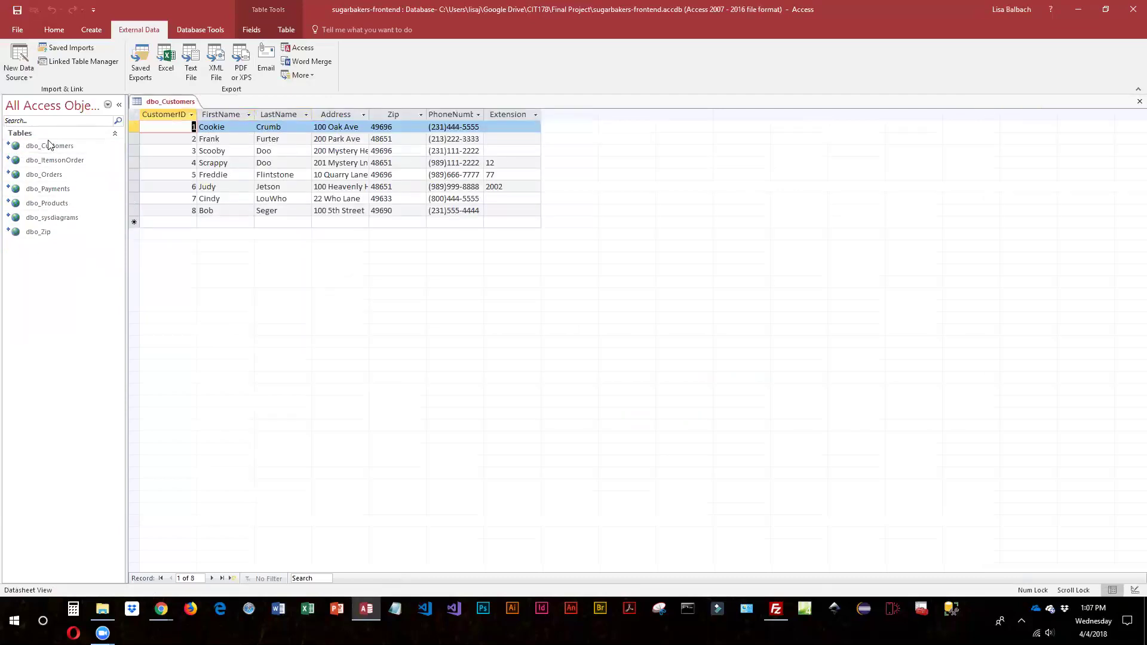
{"action": "double_click", "coordinate": [20, 233]}
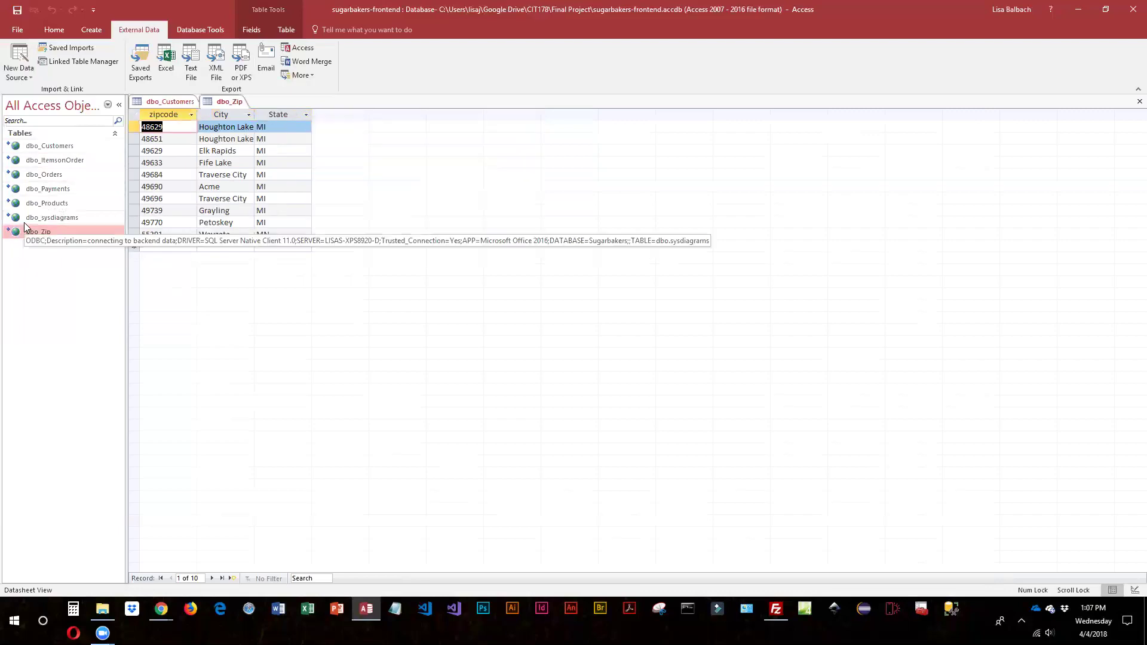
Open the linked dbo_sysdiagrams table and widen its name column to examine the record
{"action": "double_click", "coordinate": [17, 220]}
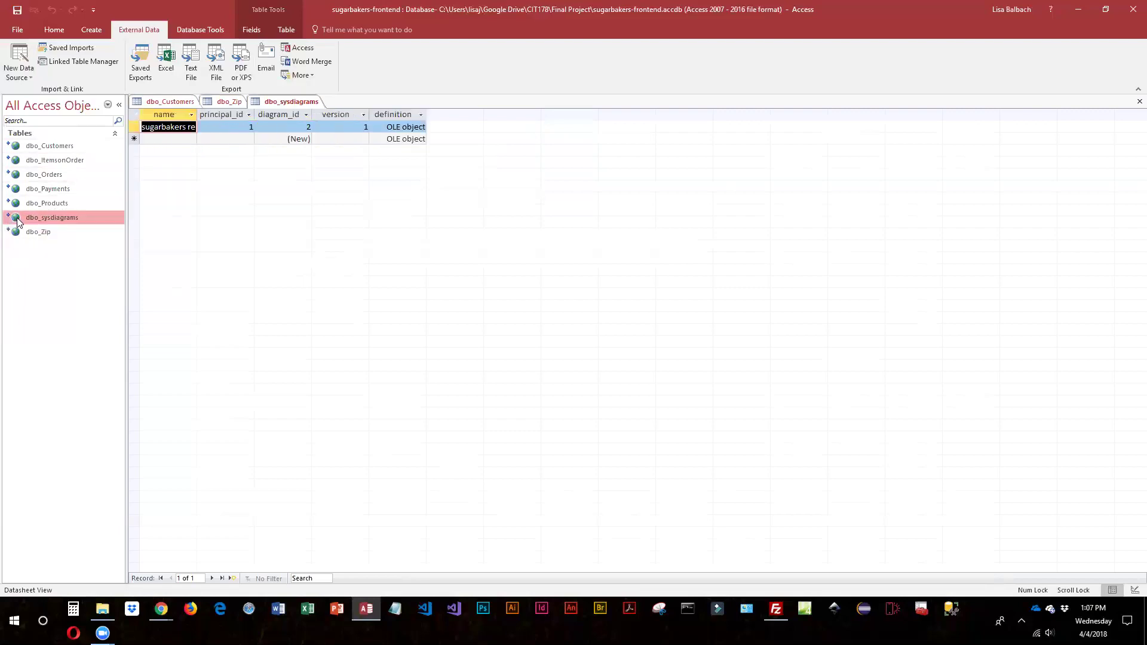
{"action": "left_click_drag", "start_coordinate": [197, 114], "coordinate": [285, 113]}
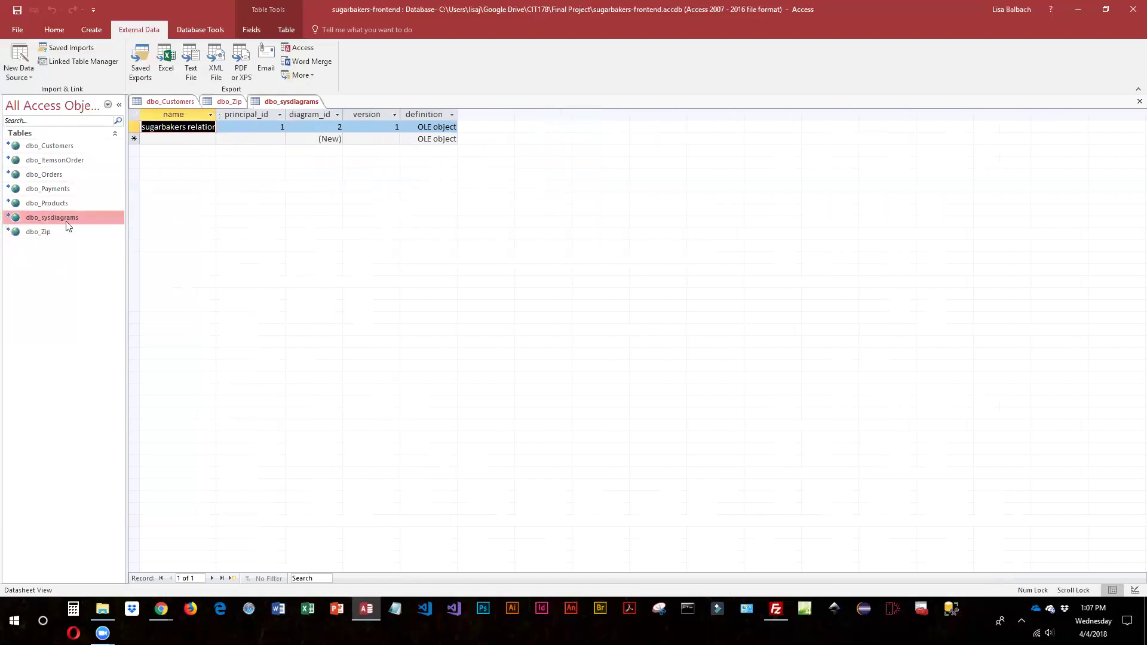
{"action": "mouse_move", "coordinate": [67, 226]}
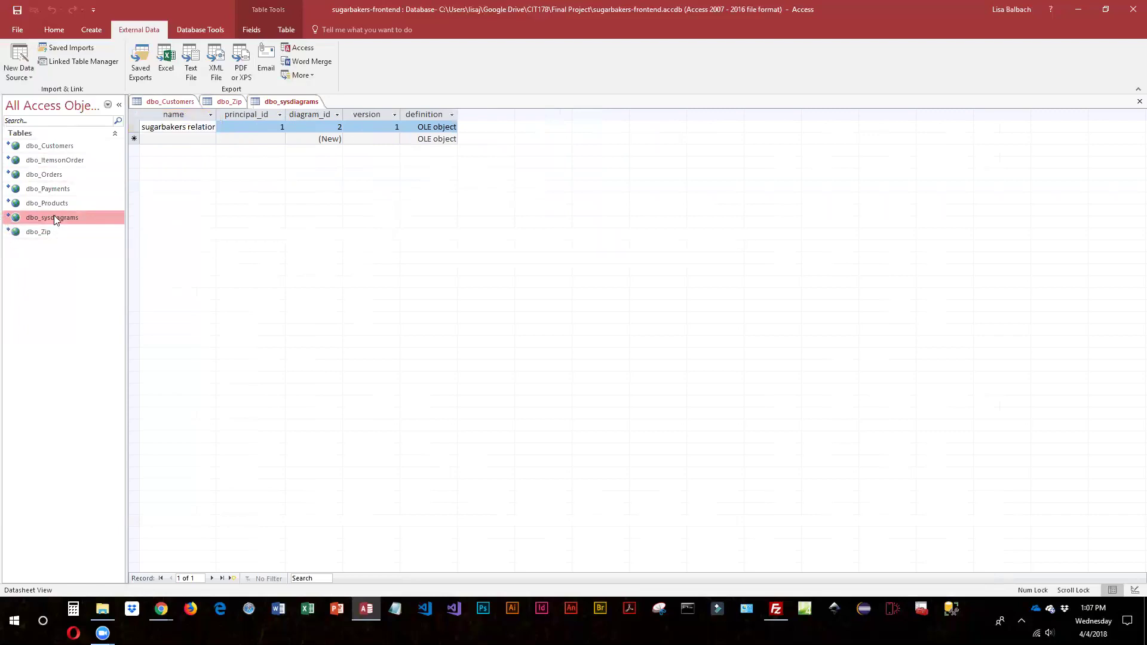
Try to delete the linked dbo_sysdiagrams table while it is still open
{"action": "right_click", "coordinate": [54, 217]}
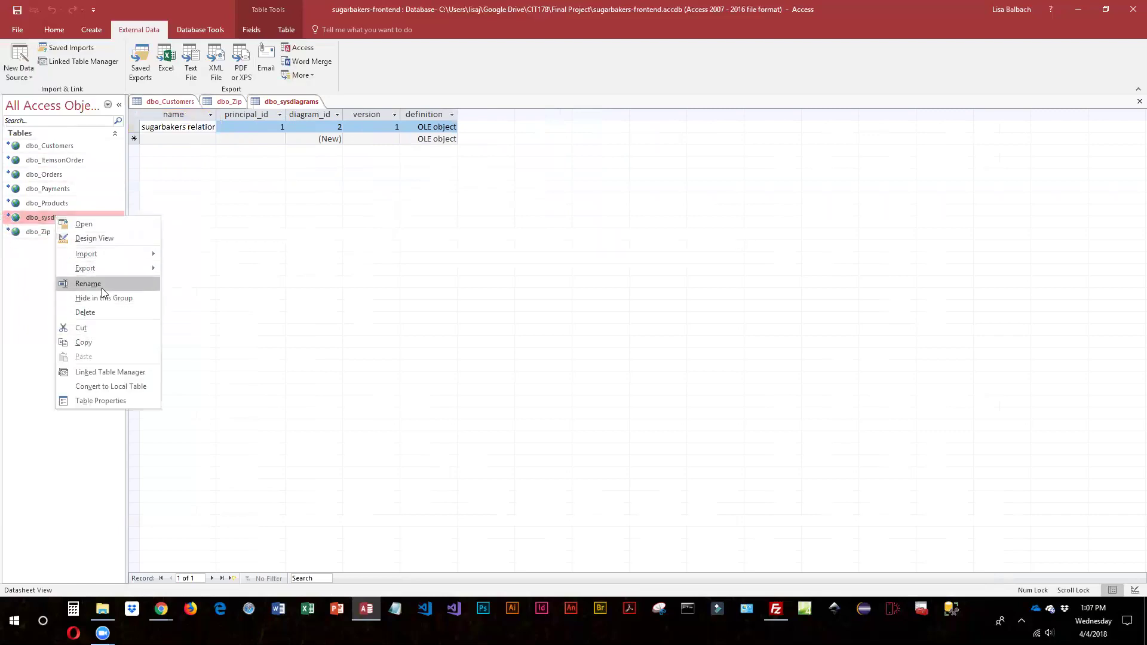
{"action": "left_click", "coordinate": [99, 310]}
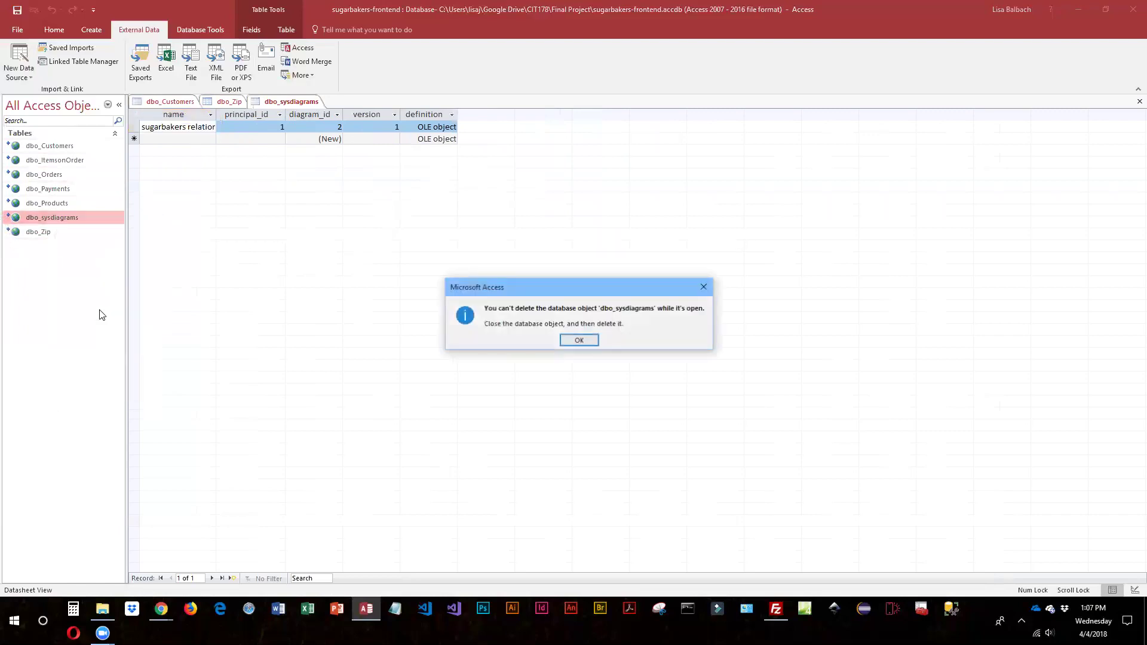
{"action": "left_click", "coordinate": [579, 340]}
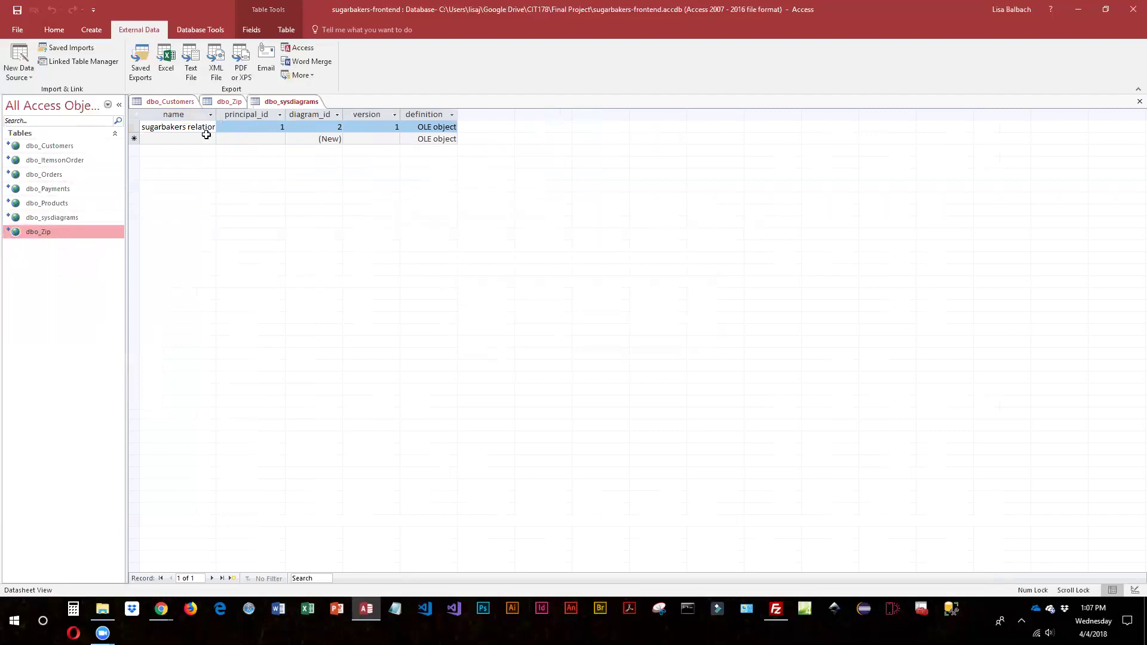
Close dbo_sysdiagrams without saving its layout changes and remove its link from the database
{"action": "left_click", "coordinate": [308, 105]}
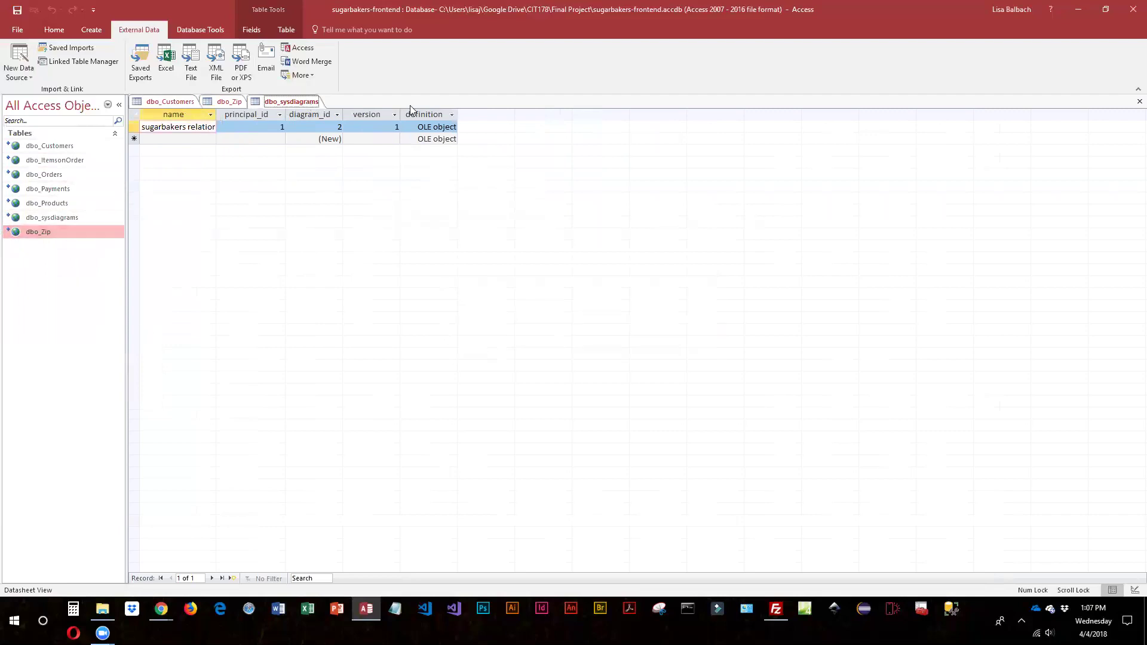
{"action": "left_click", "coordinate": [1139, 102]}
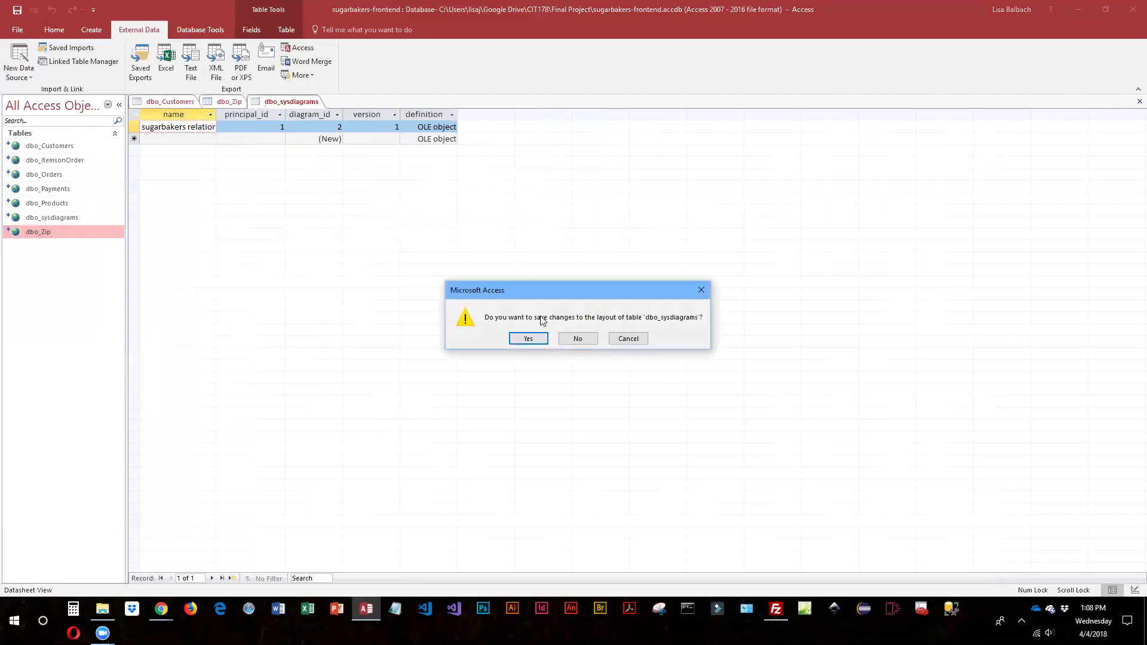
{"action": "left_click", "coordinate": [583, 337]}
{"action": "left_click", "coordinate": [57, 218]}
{"action": "right_click", "coordinate": [58, 218]}
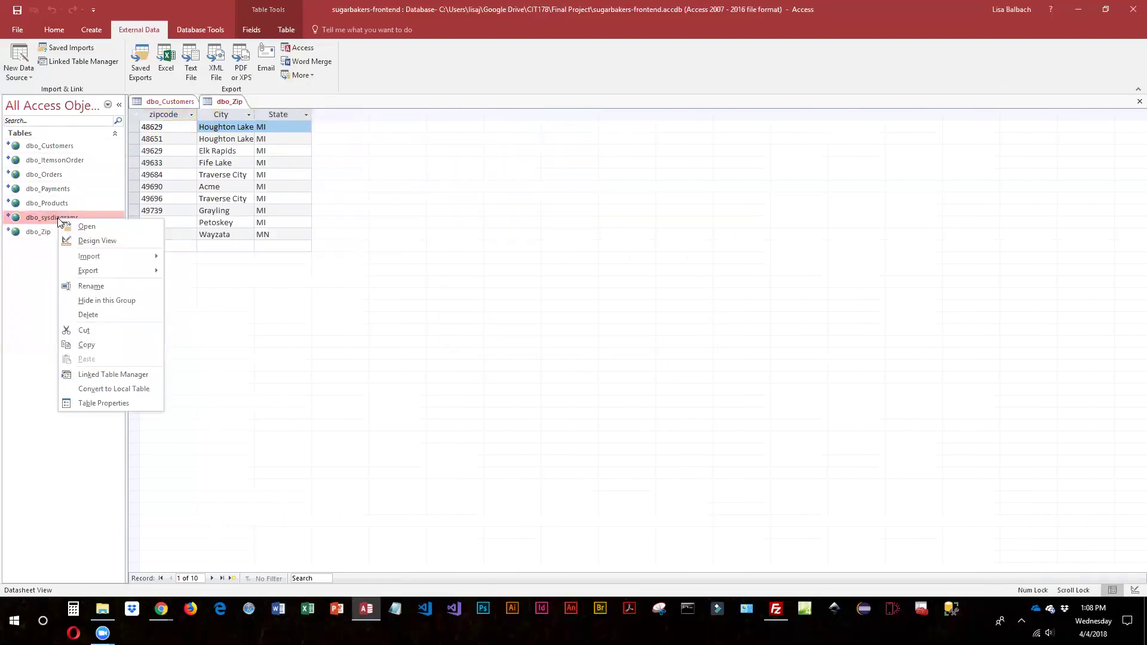
{"action": "left_click", "coordinate": [108, 316]}
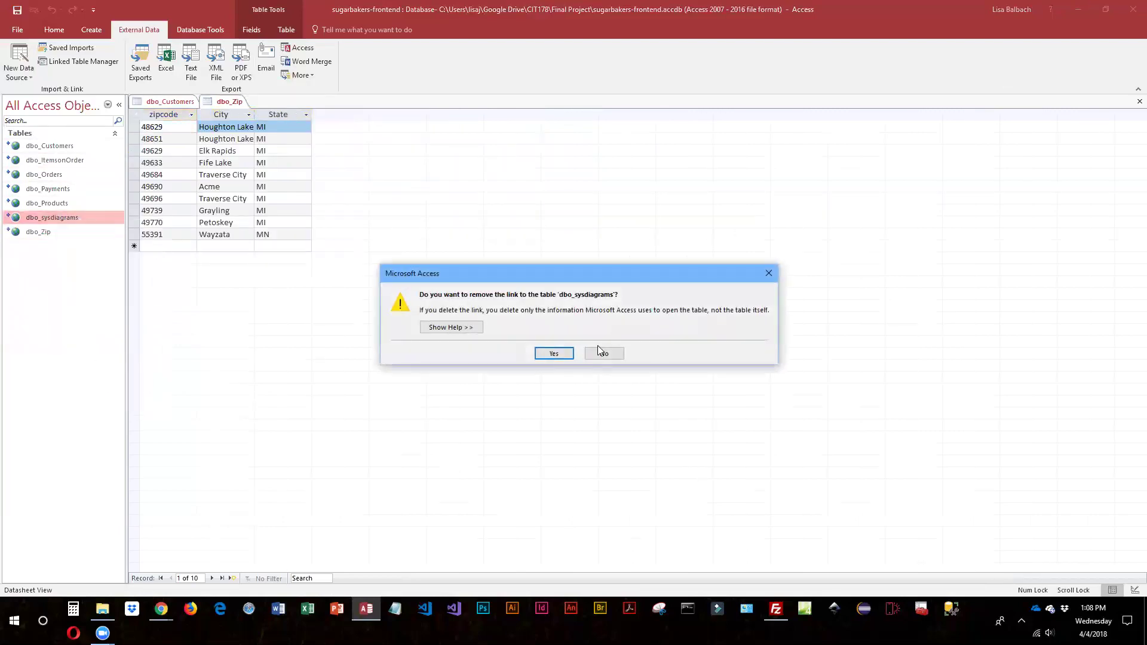
{"action": "left_click", "coordinate": [554, 353]}
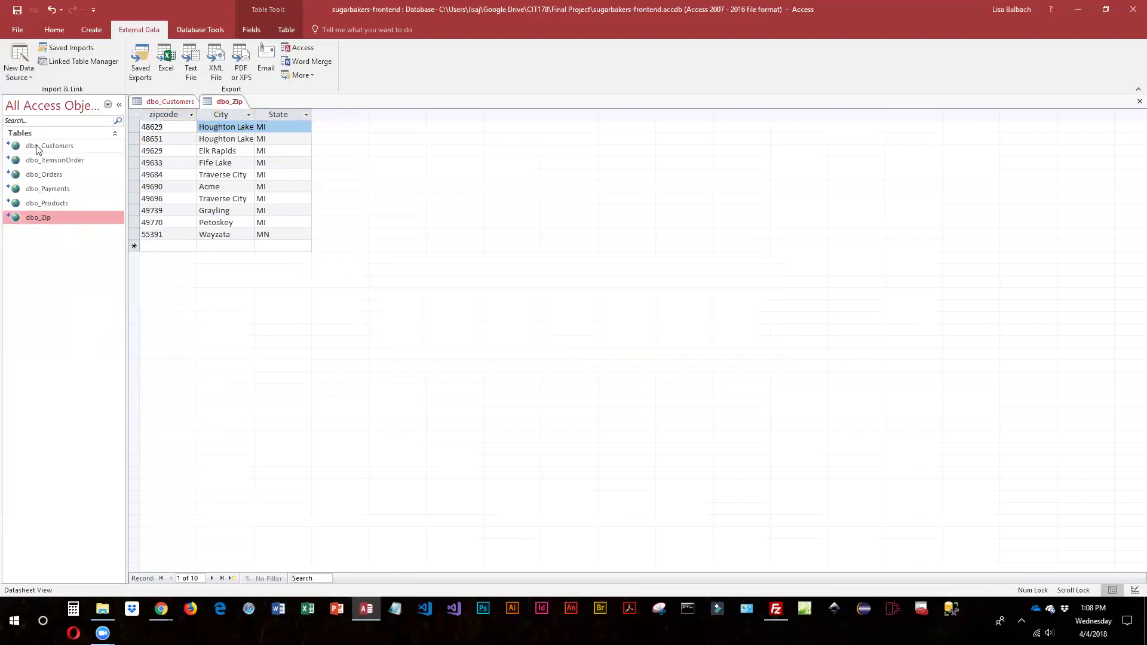
Check the records in the linked dbo_Orders and dbo_Payments tables and close all open tables
{"action": "double_click", "coordinate": [16, 174]}
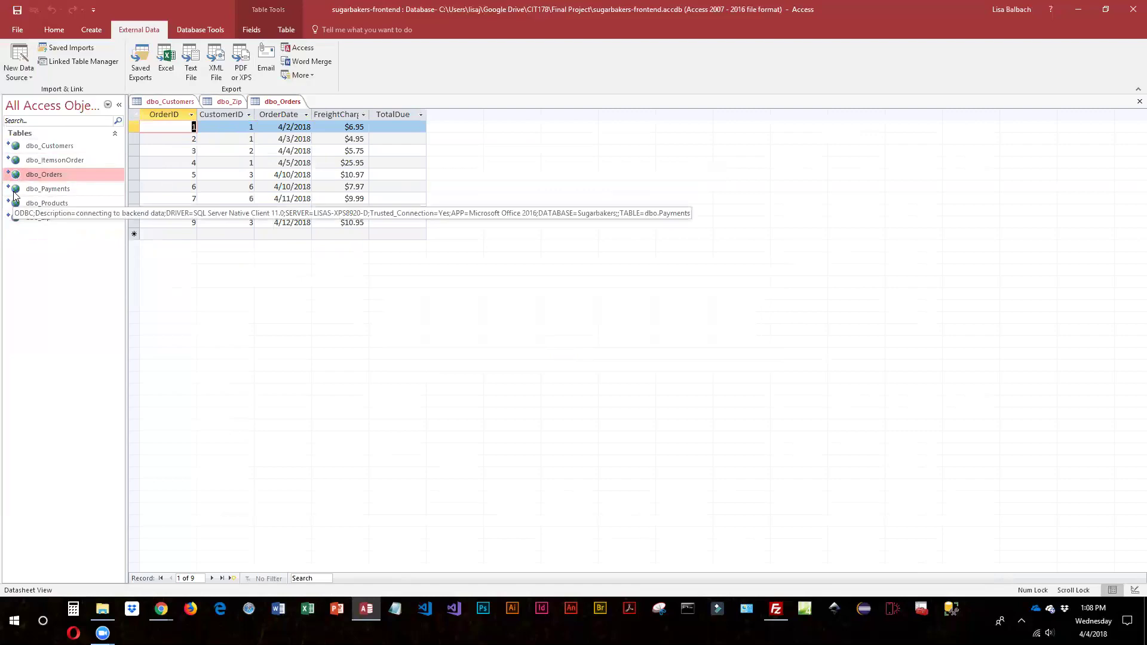
{"action": "double_click", "coordinate": [15, 190]}
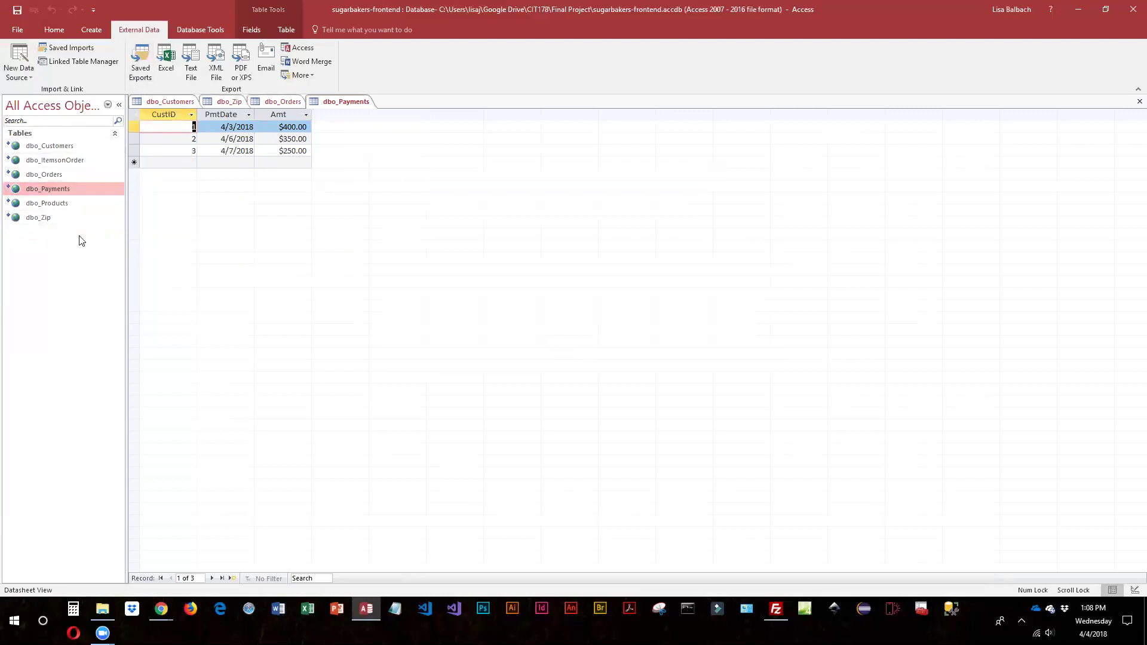
{"action": "left_click", "coordinate": [1130, 104]}
{"action": "left_click", "coordinate": [1130, 103]}
{"action": "left_click", "coordinate": [1130, 103]}
{"action": "left_click", "coordinate": [1130, 103]}
Open the relationships layout and add all six linked tables, from dbo_Customers through dbo_Zip
{"action": "left_click", "coordinate": [196, 31]}
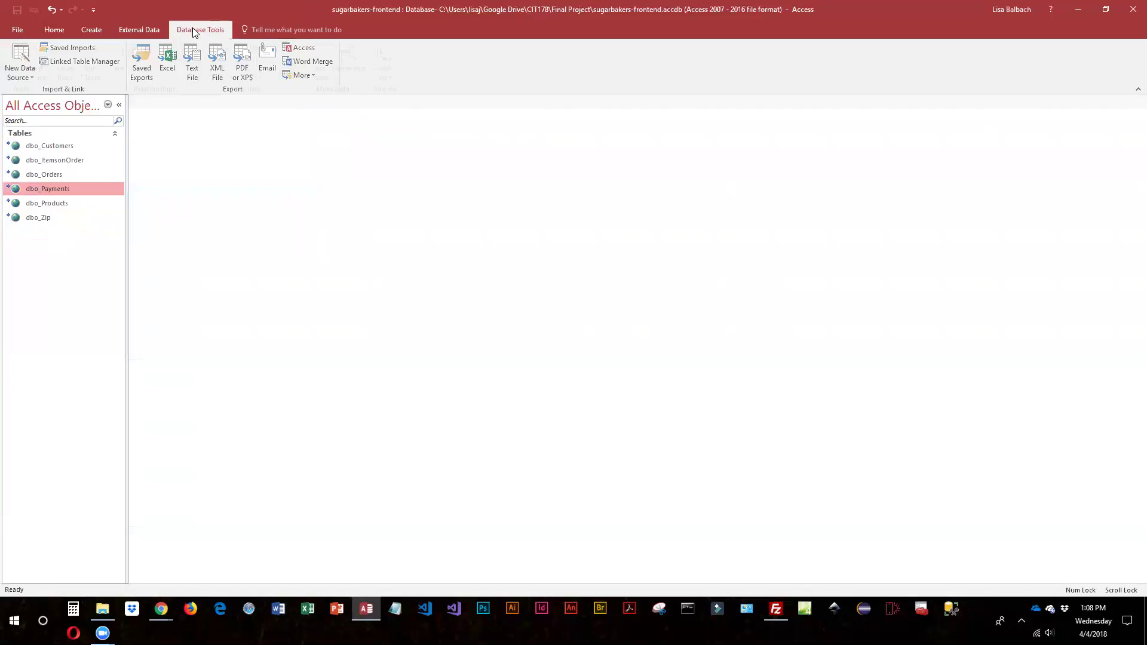
{"action": "left_click", "coordinate": [143, 52]}
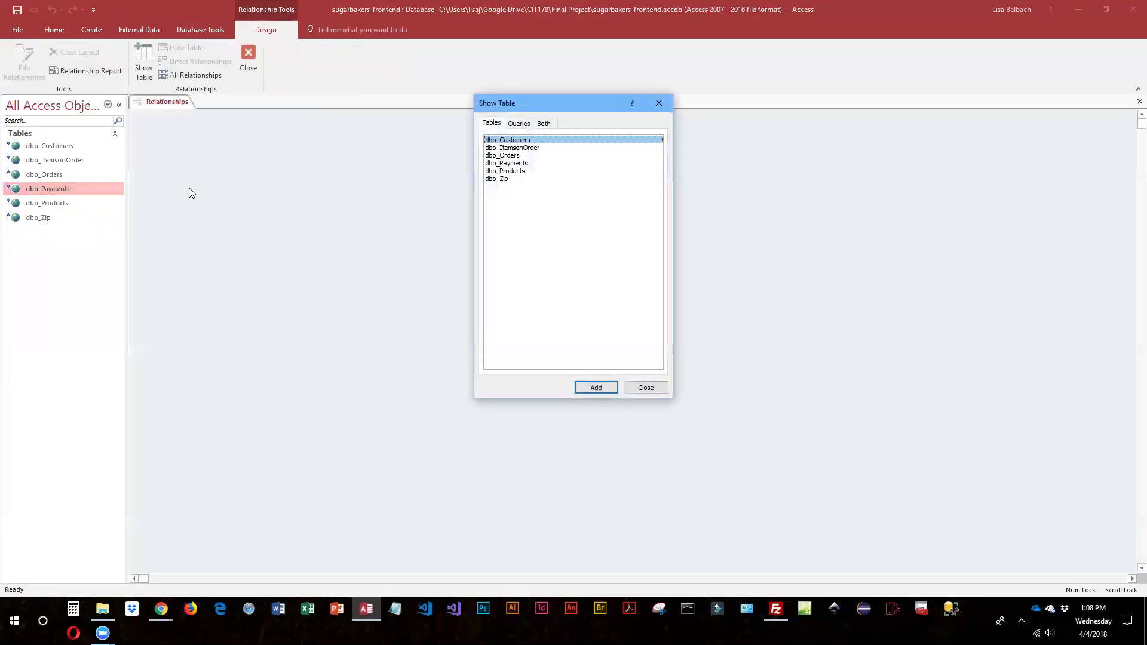
{"action": "left_click", "coordinate": [510, 180], "text": "shift"}
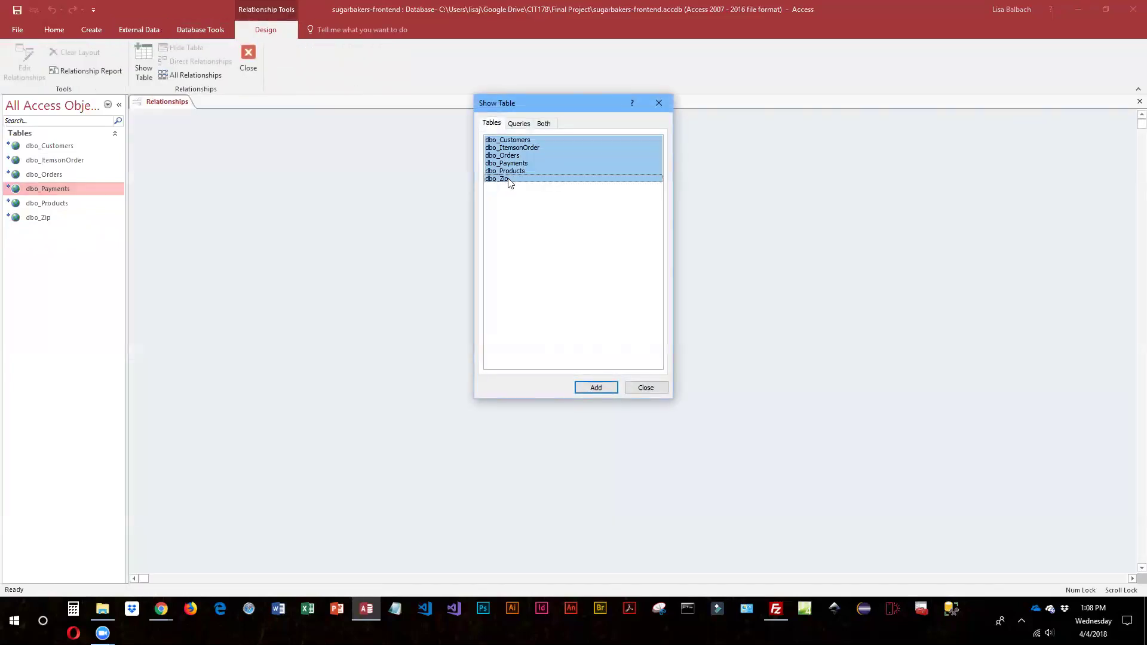
{"action": "left_click", "coordinate": [613, 389]}
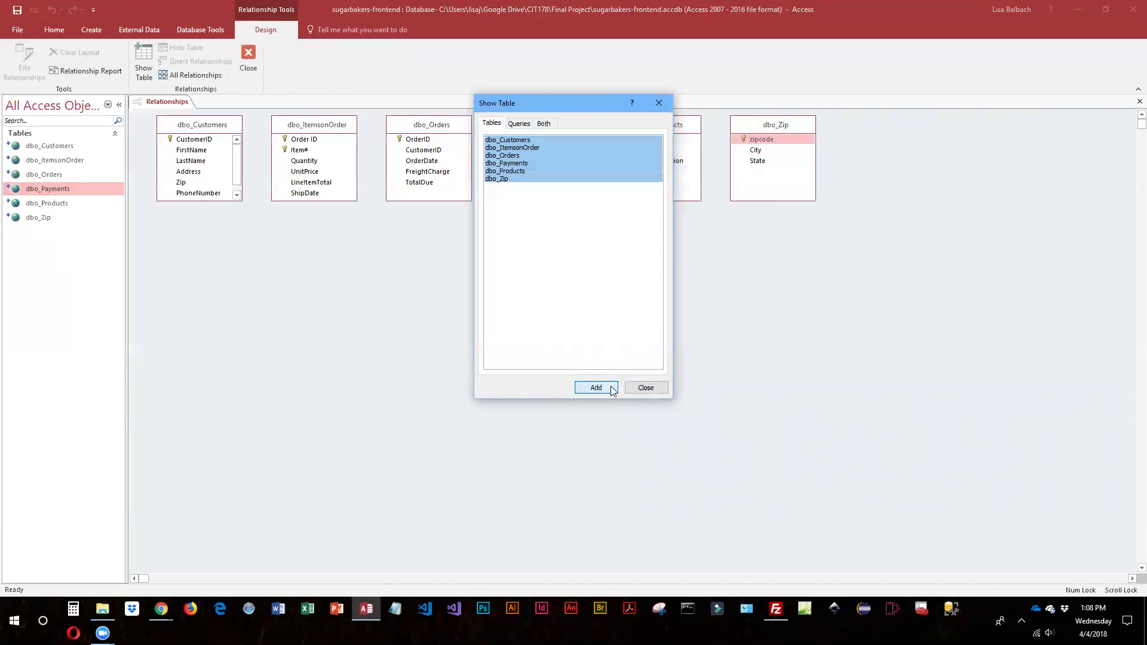
{"action": "left_click", "coordinate": [646, 388]}
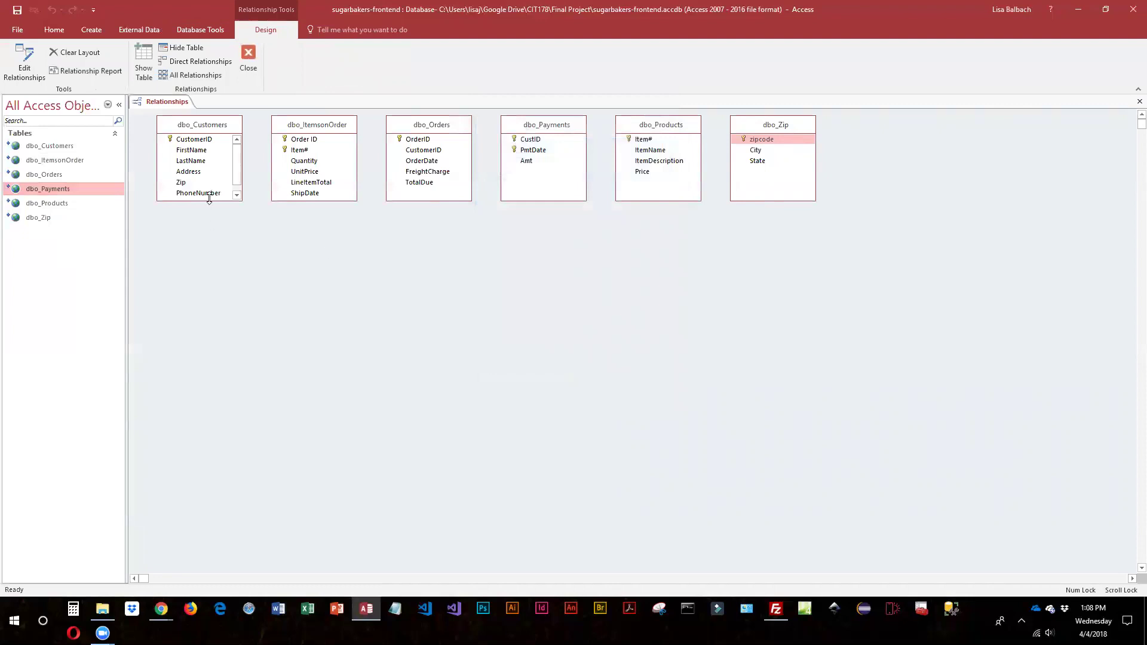
Lengthen the dbo_Customers, dbo_ItemsonOrder and dbo_Orders boxes in the relationships layout so that all their fields fit
{"action": "left_click_drag", "start_coordinate": [209, 201], "coordinate": [209, 237]}
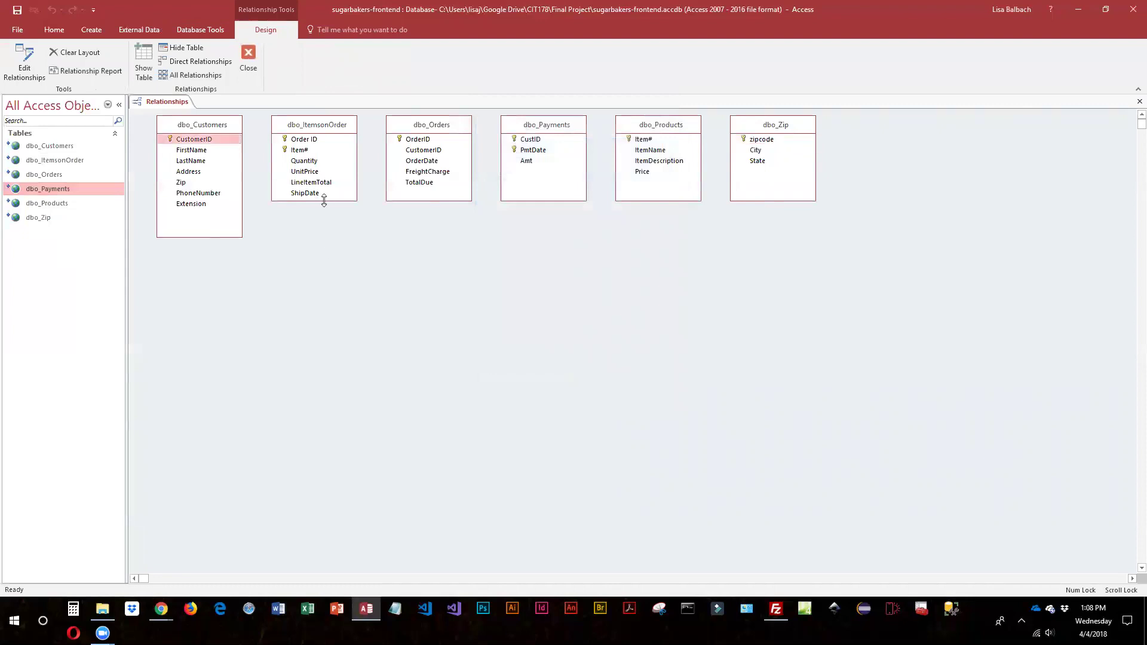
{"action": "left_click_drag", "start_coordinate": [324, 201], "coordinate": [324, 227]}
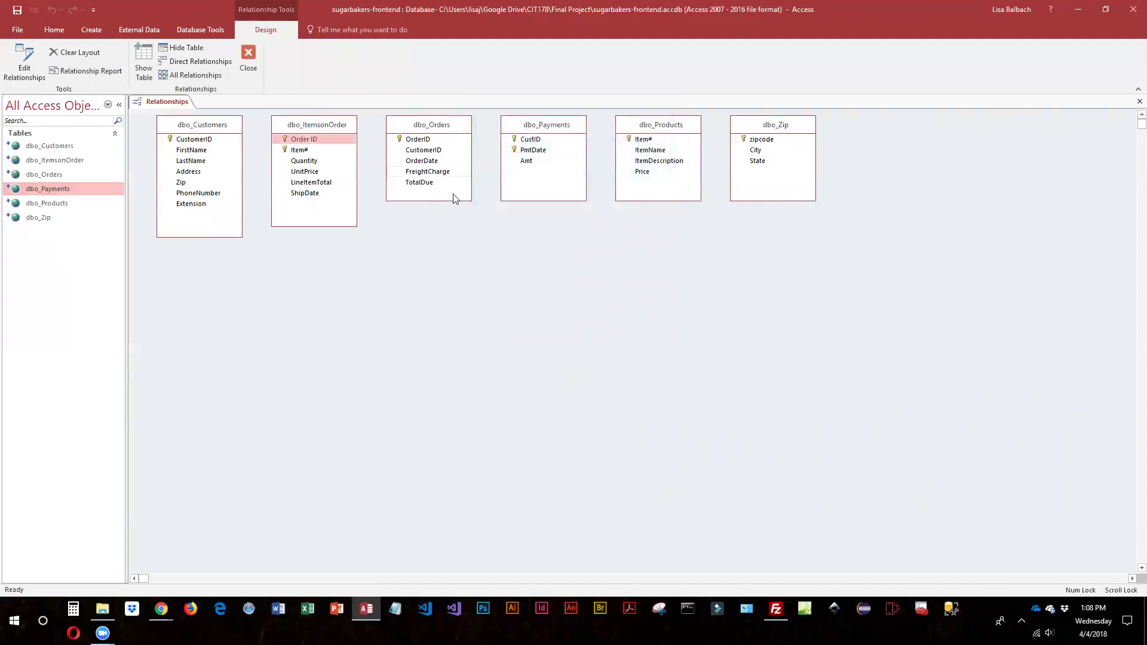
{"action": "left_click_drag", "start_coordinate": [451, 200], "coordinate": [448, 220]}
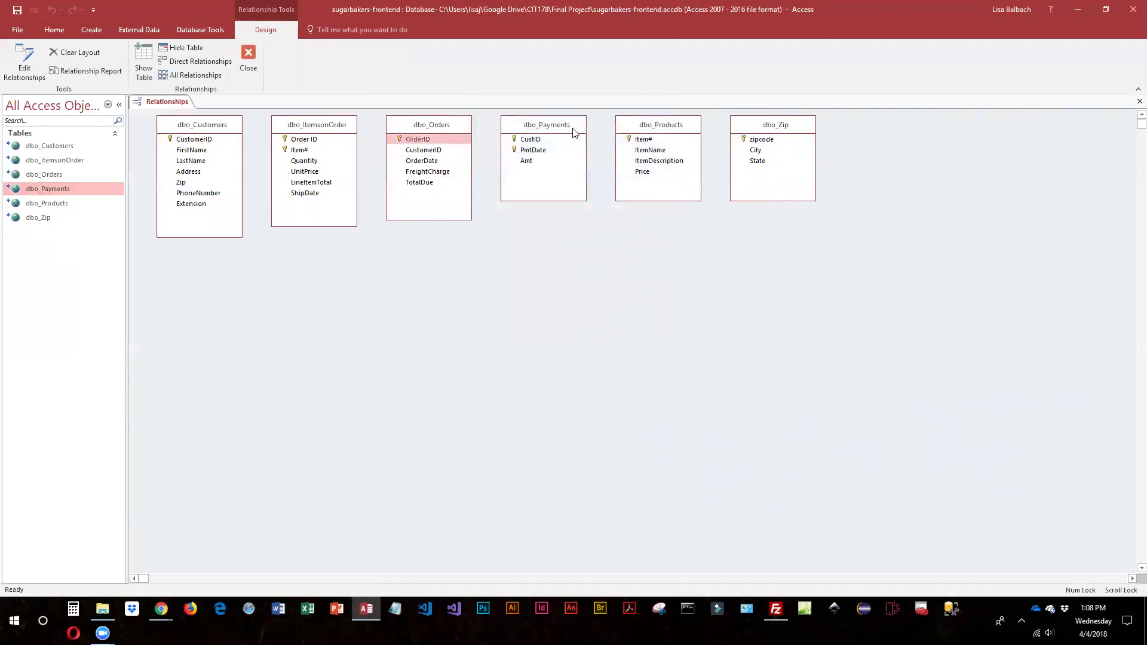
Spread out the table boxes, placing dbo_Customers below and left of dbo_Orders, dbo_ItemsonOrder to the lower right and dbo_Payments below dbo_Customers
{"action": "left_click", "coordinate": [295, 128]}
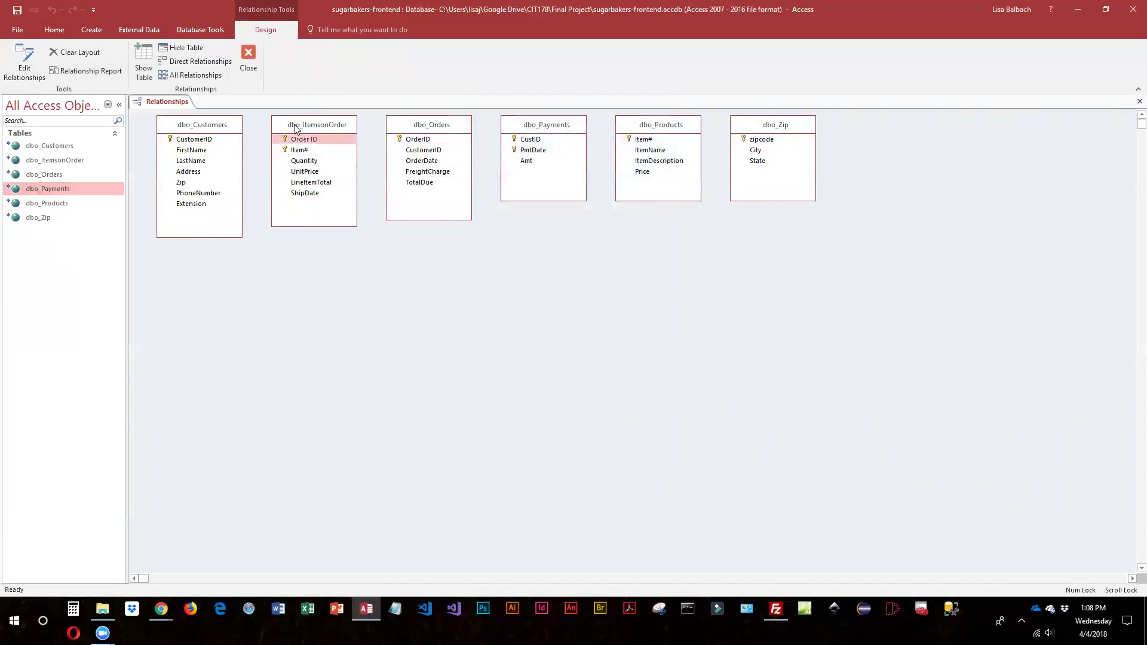
{"action": "left_click_drag", "start_coordinate": [295, 129], "coordinate": [513, 258]}
{"action": "left_click_drag", "start_coordinate": [433, 127], "coordinate": [376, 137]}
{"action": "left_click", "coordinate": [228, 130]}
{"action": "left_click_drag", "start_coordinate": [228, 130], "coordinate": [255, 214]}
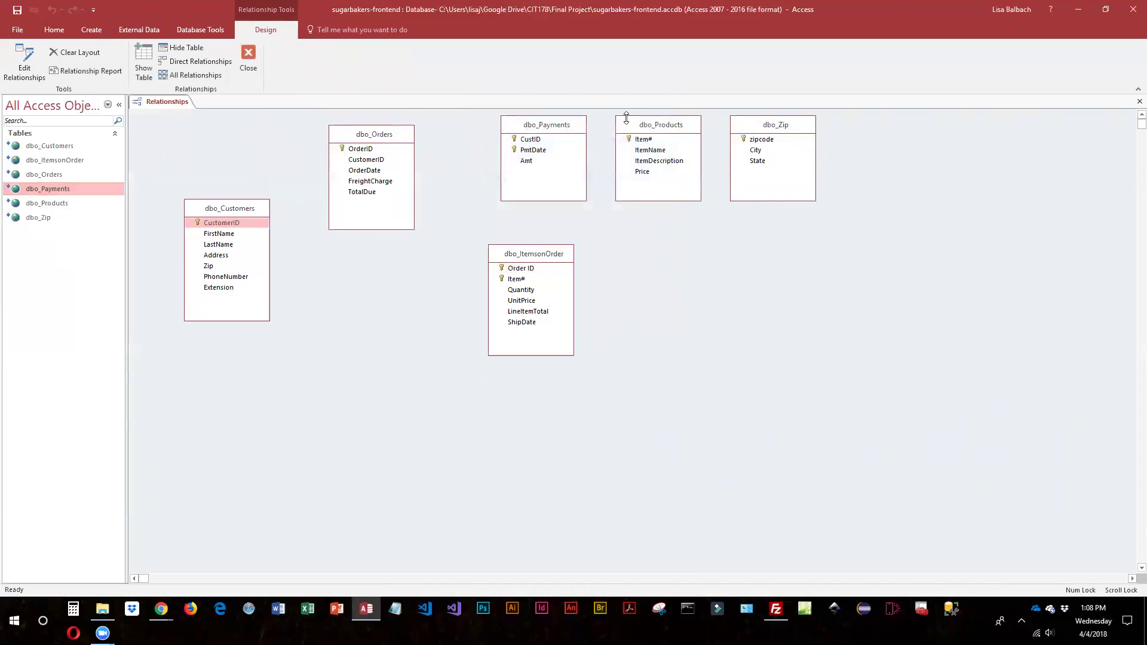
{"action": "left_click", "coordinate": [548, 126]}
{"action": "left_click_drag", "start_coordinate": [548, 127], "coordinate": [318, 373]}
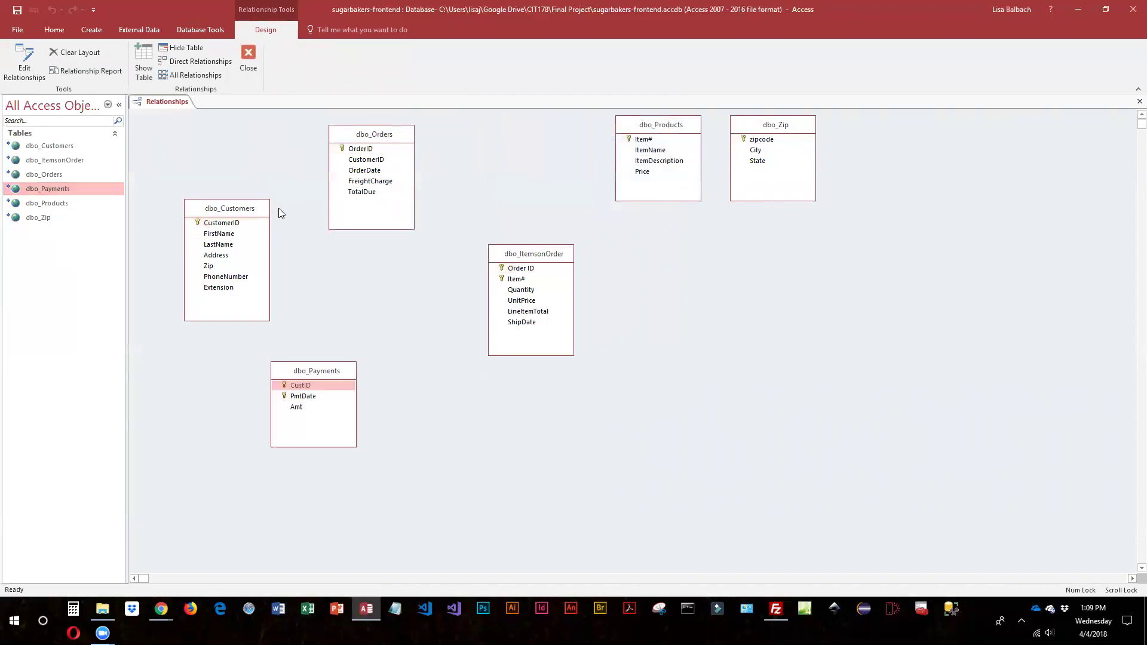
{"action": "left_click_drag", "start_coordinate": [248, 209], "coordinate": [230, 194]}
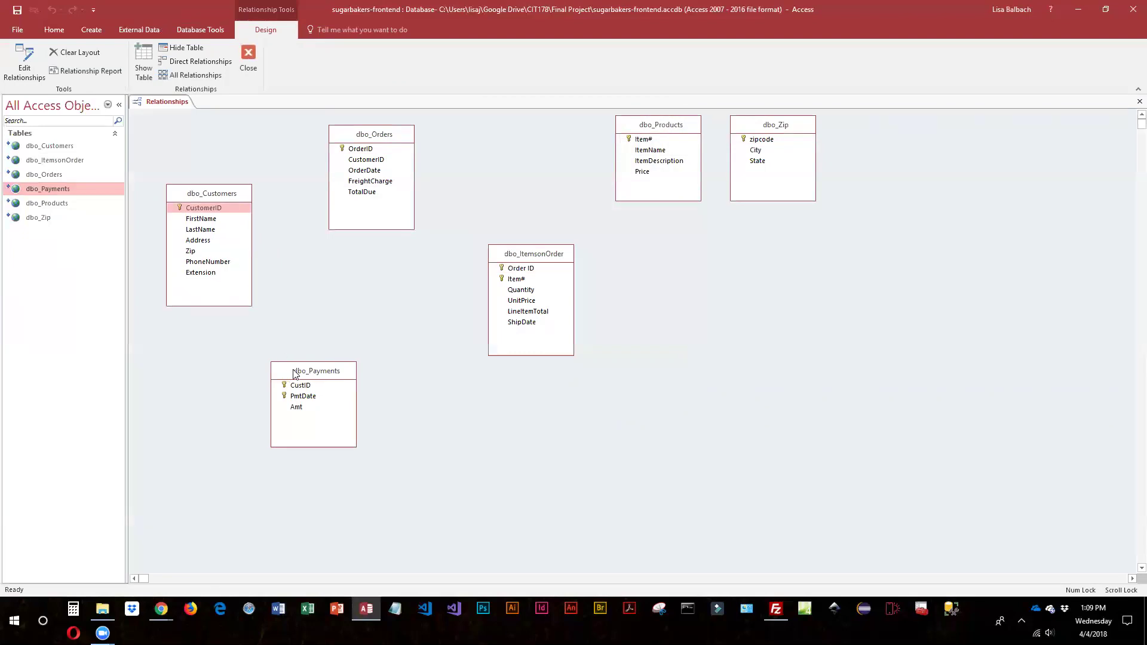
Place the dbo_Zip box directly below dbo_Customers and move dbo_Payments up between dbo_Customers and dbo_ItemsonOrder
{"action": "left_click", "coordinate": [796, 126]}
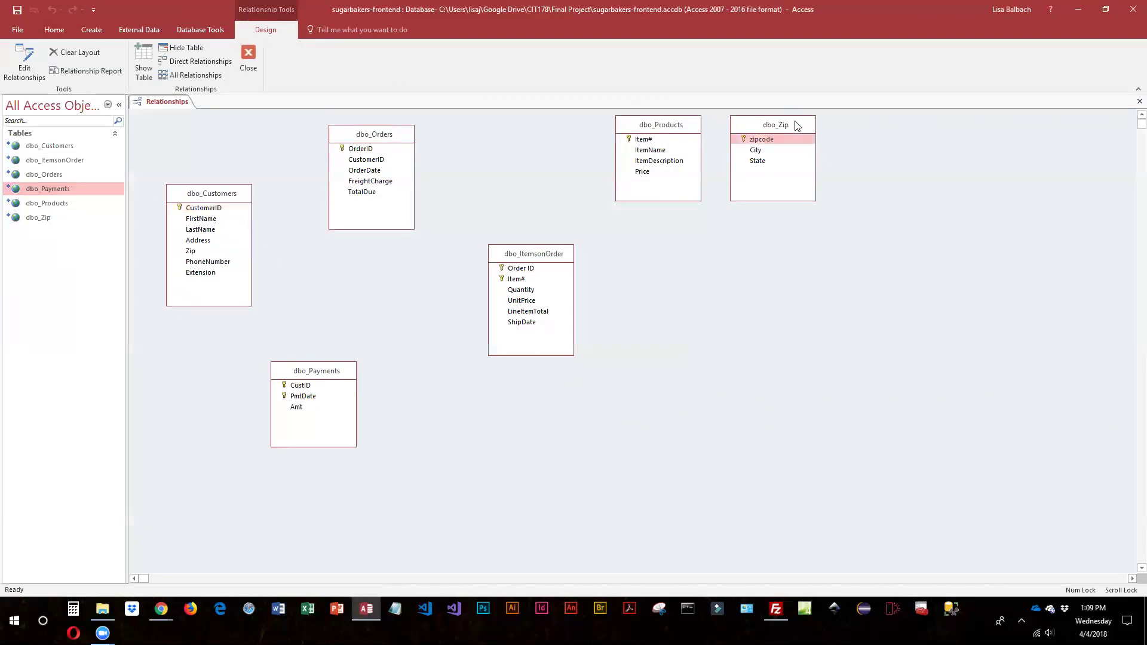
{"action": "left_click_drag", "start_coordinate": [242, 349], "coordinate": [231, 349]}
{"action": "left_click", "coordinate": [318, 366]}
{"action": "left_click_drag", "start_coordinate": [318, 365], "coordinate": [406, 251]}
{"action": "left_click", "coordinate": [229, 352]}
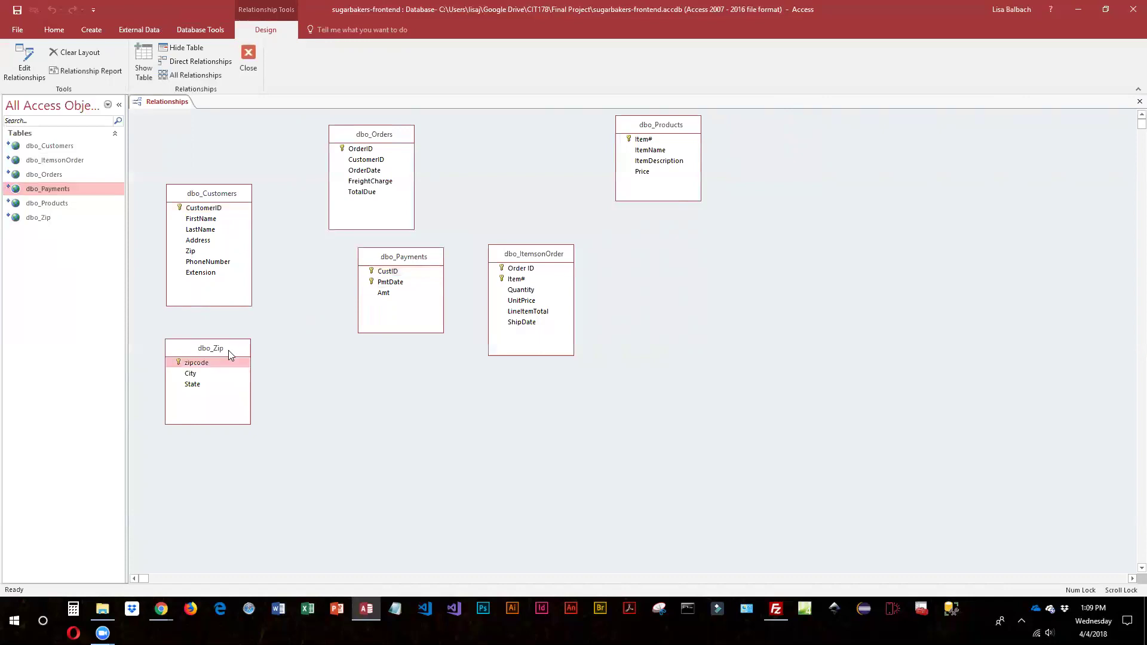
{"action": "left_click_drag", "start_coordinate": [228, 350], "coordinate": [235, 351]}
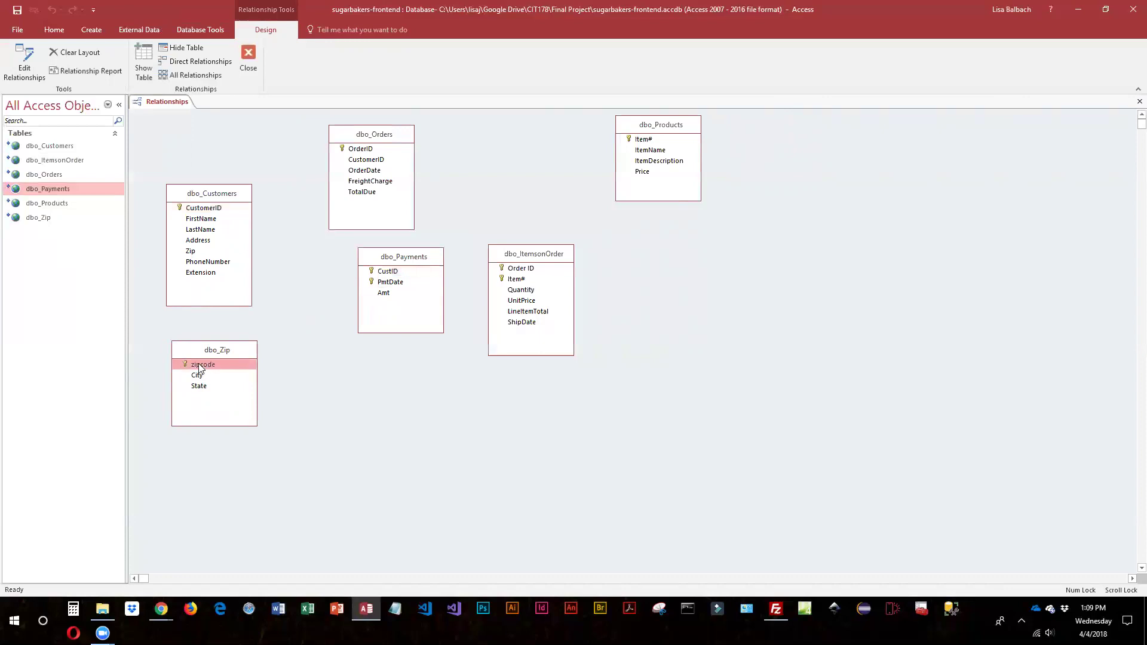
Create a one-to-many relationship from zipcode in dbo_Zip to Zip in dbo_Customers
{"action": "left_click_drag", "start_coordinate": [199, 369], "coordinate": [190, 253]}
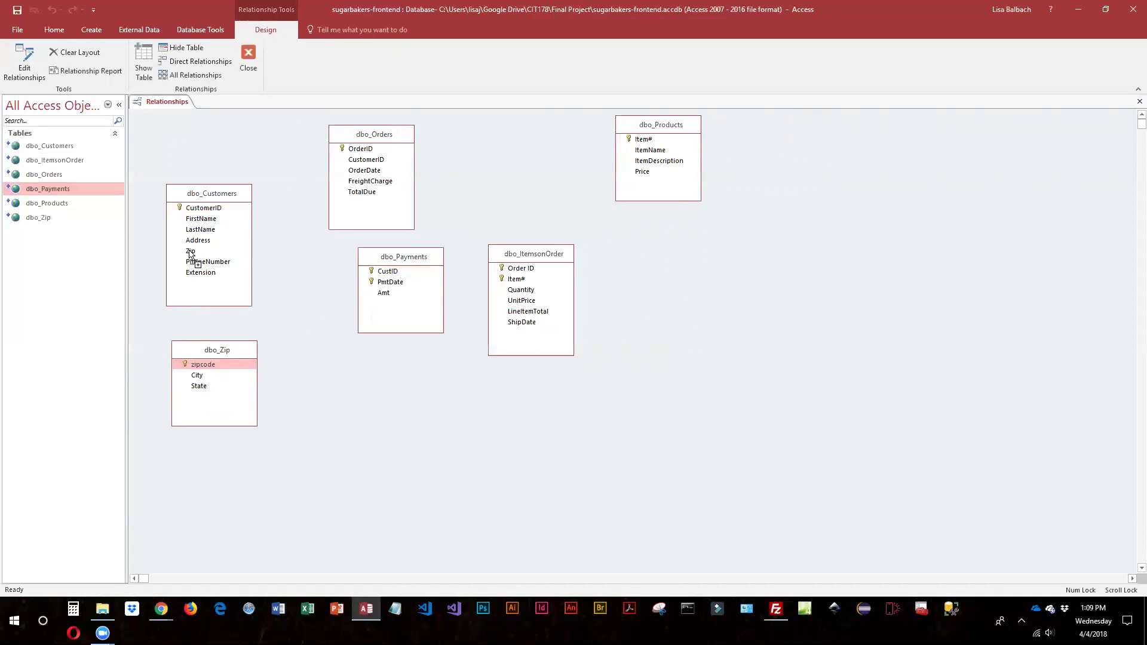
{"action": "left_click_drag", "start_coordinate": [190, 253], "coordinate": [189, 254]}
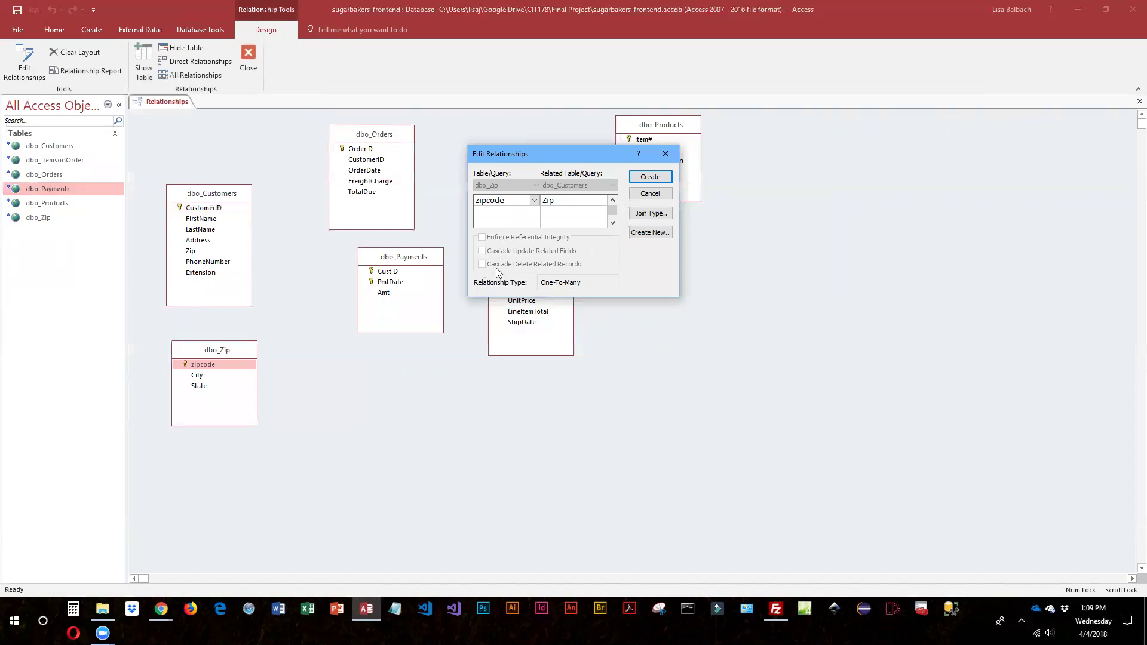
{"action": "left_click", "coordinate": [661, 180]}
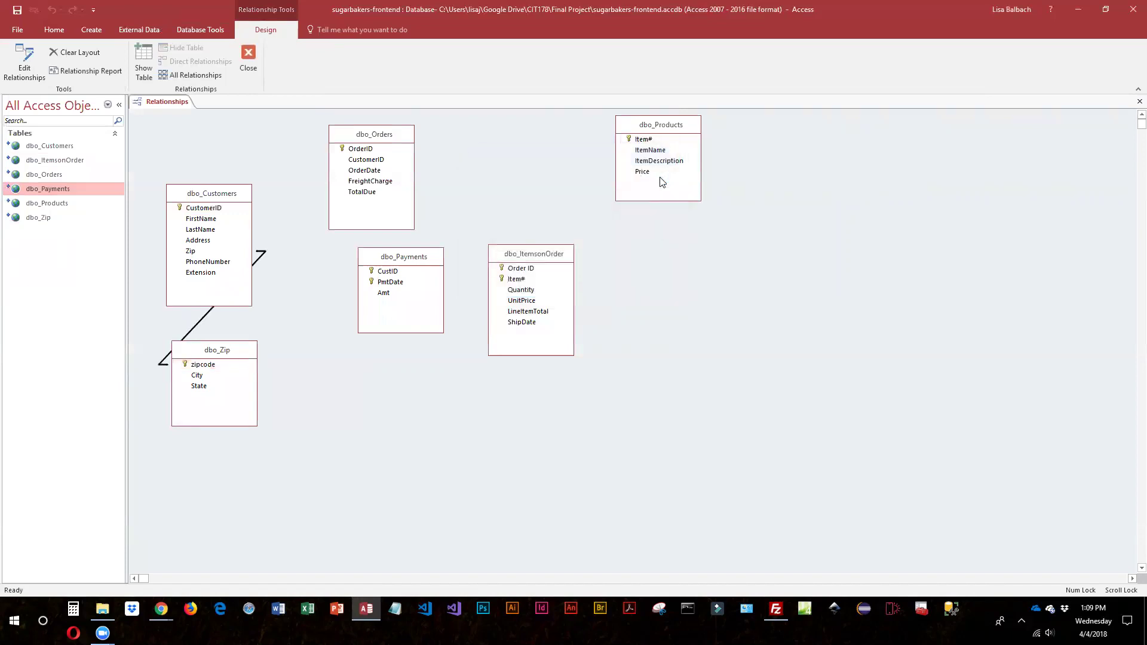
Move dbo_Zip to the lower right of dbo_Customers, lower dbo_Products, and raise dbo_ItemsonOrder level with dbo_Orders
{"action": "left_click_drag", "start_coordinate": [260, 353], "coordinate": [362, 360]}
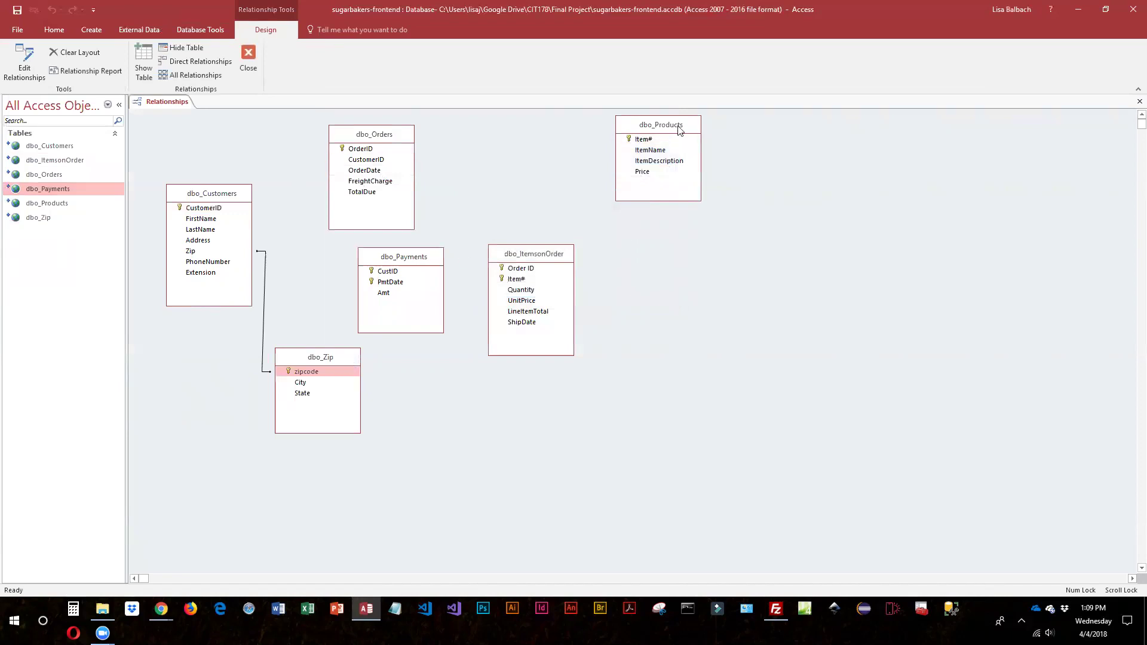
{"action": "left_click_drag", "start_coordinate": [678, 128], "coordinate": [679, 274]}
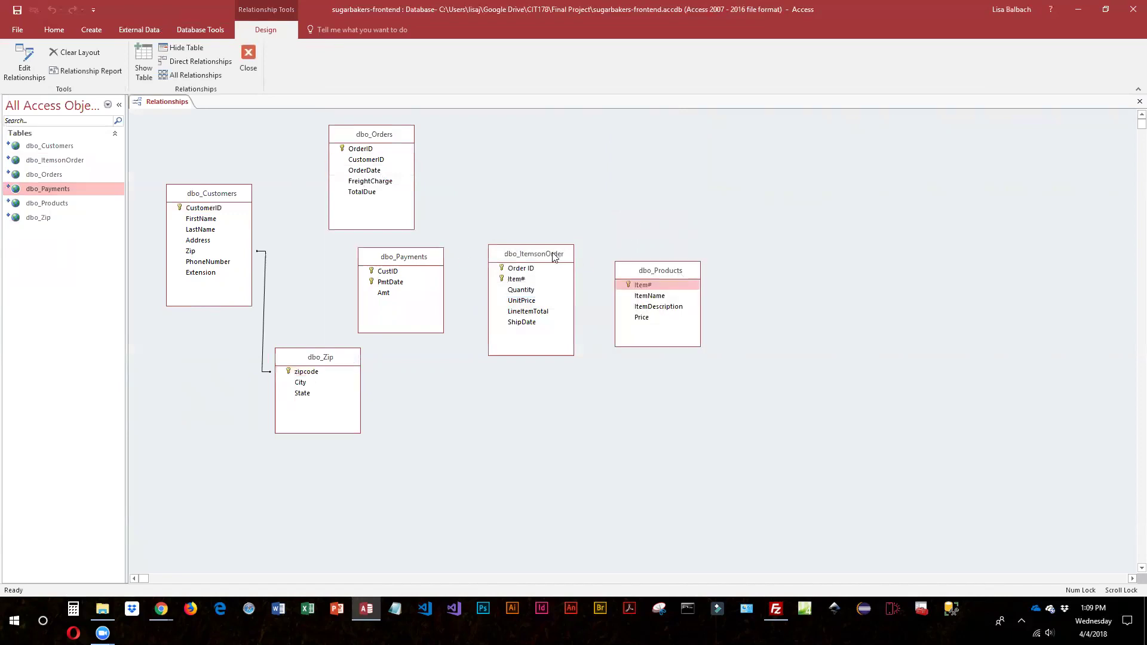
{"action": "left_click", "coordinate": [554, 255]}
{"action": "left_click_drag", "start_coordinate": [554, 255], "coordinate": [565, 140]}
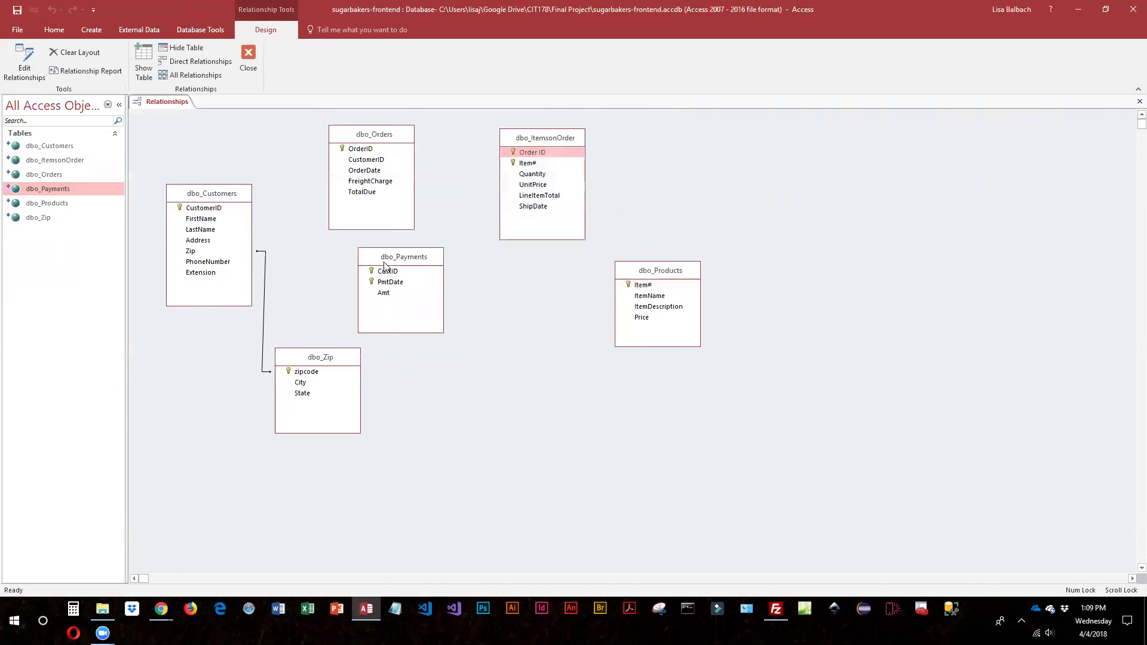
Place dbo_Payments below dbo_Customers with dbo_Zip to its right, and create a relationship from CustomerID in dbo_Customers to CustID in dbo_Payments
{"action": "left_click", "coordinate": [393, 260]}
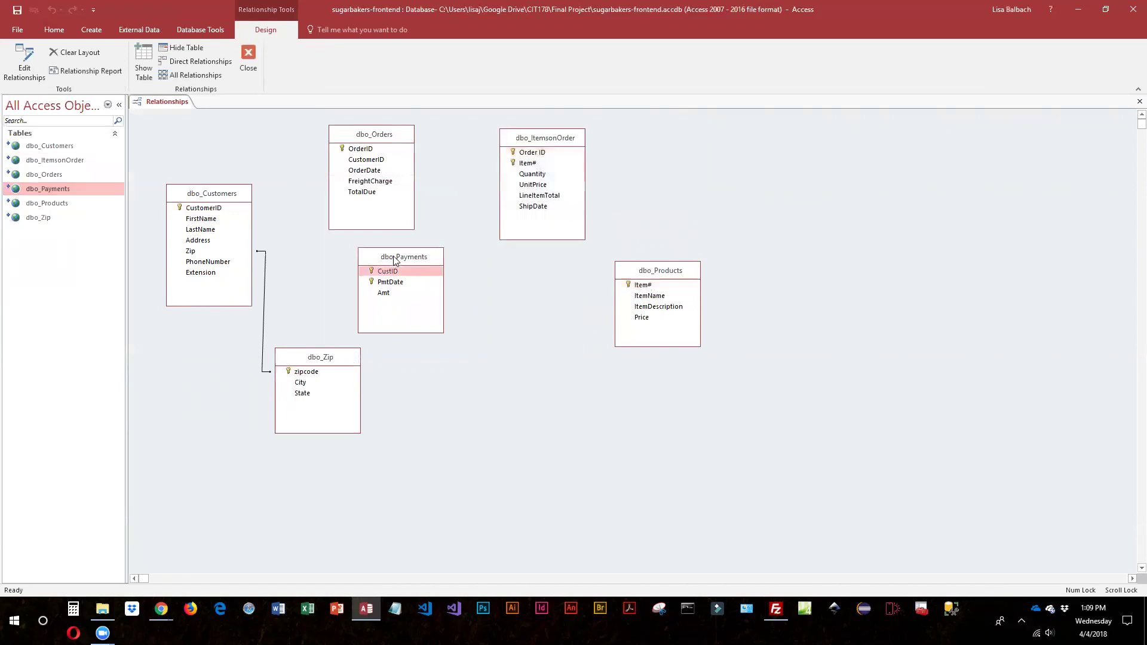
{"action": "left_click_drag", "start_coordinate": [393, 261], "coordinate": [192, 391]}
{"action": "left_click", "coordinate": [325, 357]}
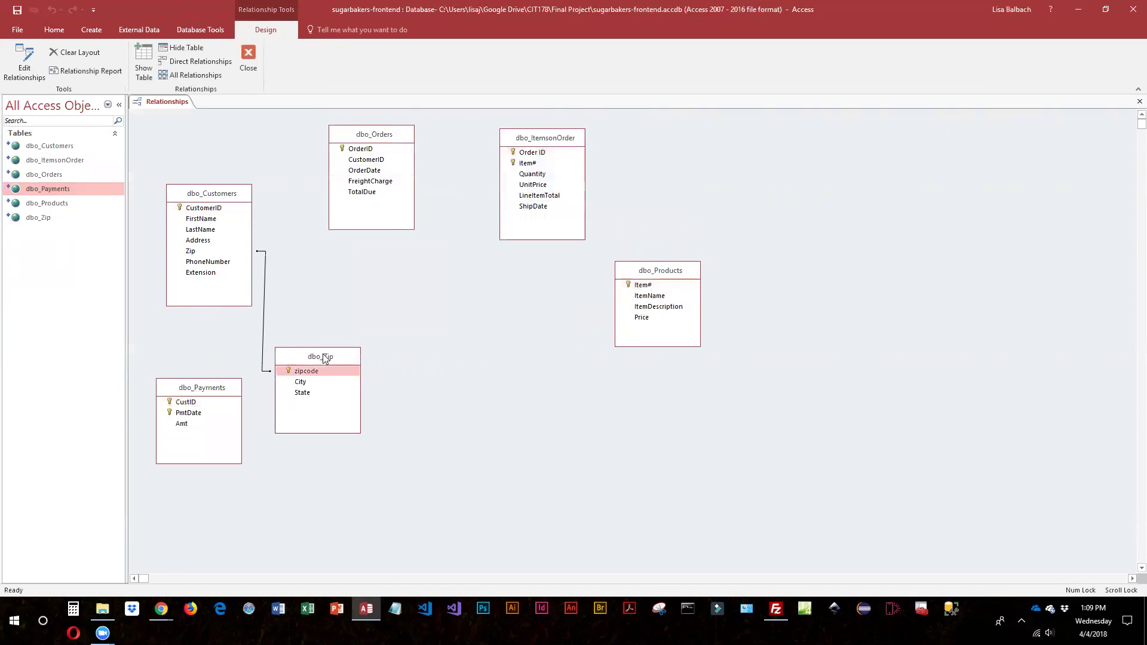
{"action": "left_click_drag", "start_coordinate": [324, 357], "coordinate": [373, 333]}
{"action": "left_click_drag", "start_coordinate": [231, 387], "coordinate": [245, 366]}
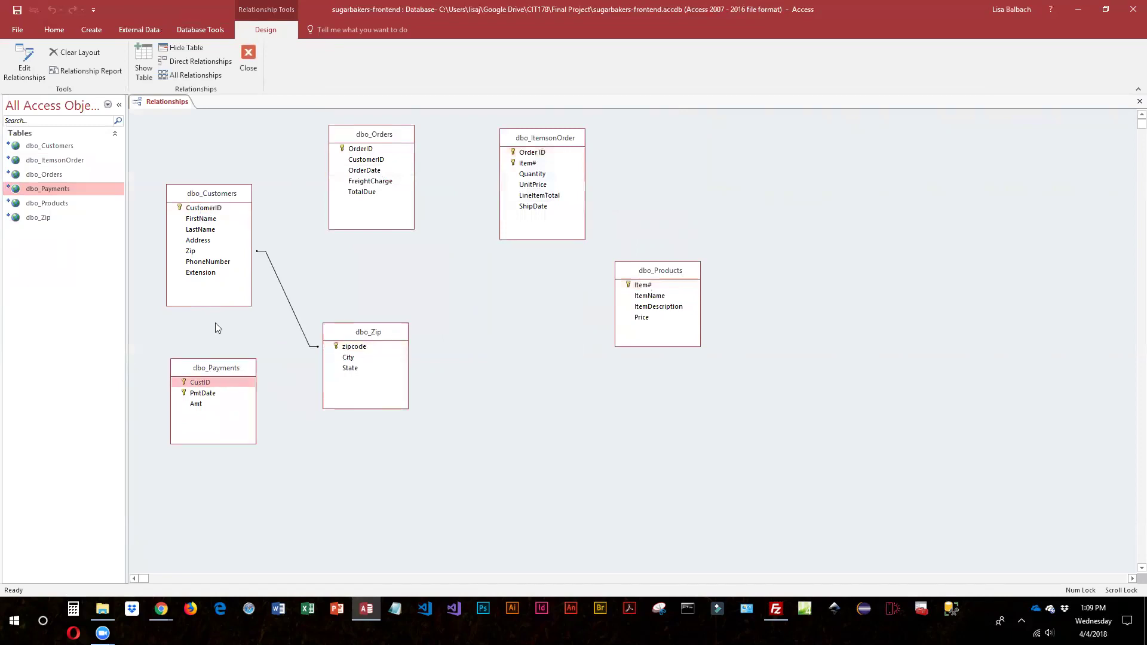
{"action": "left_click_drag", "start_coordinate": [210, 209], "coordinate": [206, 388]}
{"action": "left_click", "coordinate": [650, 179]}
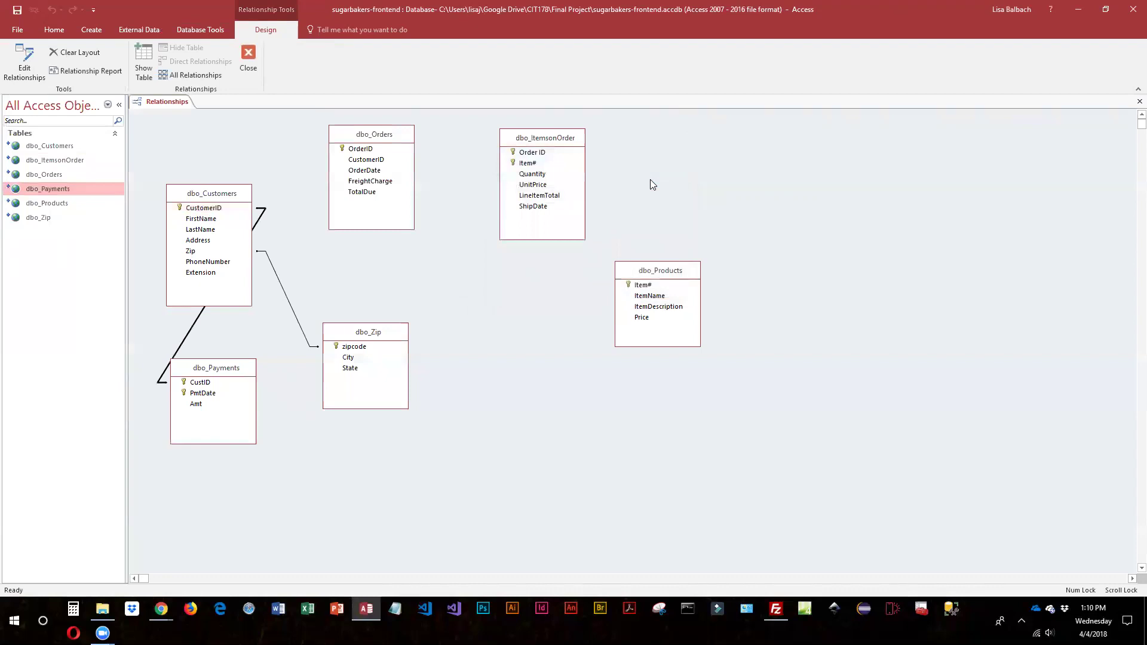
Spread out the boxes, with dbo_Payments above and right of dbo_Customers, dbo_Orders clear of dbo_Payments, and dbo_Zip lower down
{"action": "left_click", "coordinate": [231, 373]}
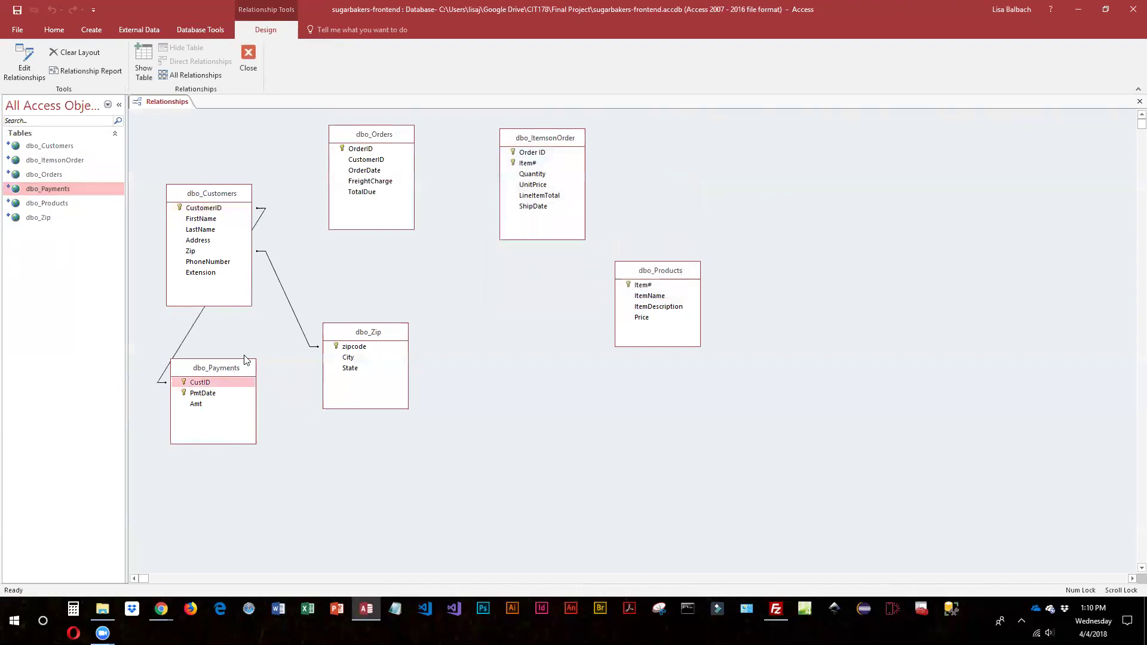
{"action": "left_click_drag", "start_coordinate": [245, 360], "coordinate": [341, 113]}
{"action": "left_click", "coordinate": [236, 208]}
{"action": "left_click_drag", "start_coordinate": [233, 194], "coordinate": [213, 248]}
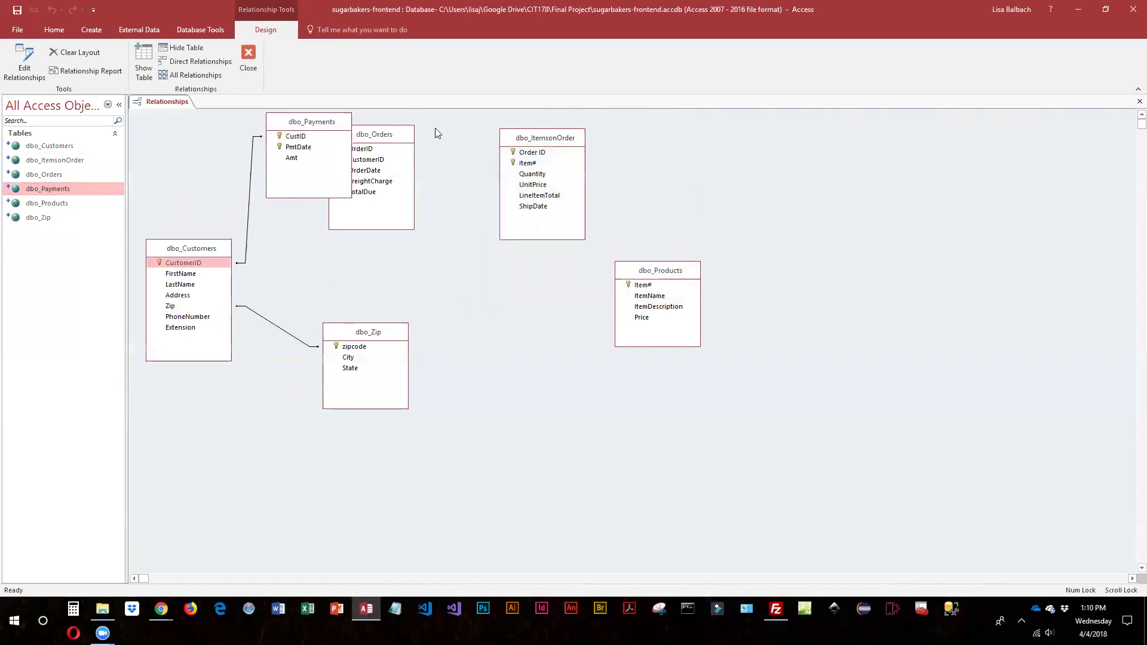
{"action": "left_click", "coordinate": [394, 139]}
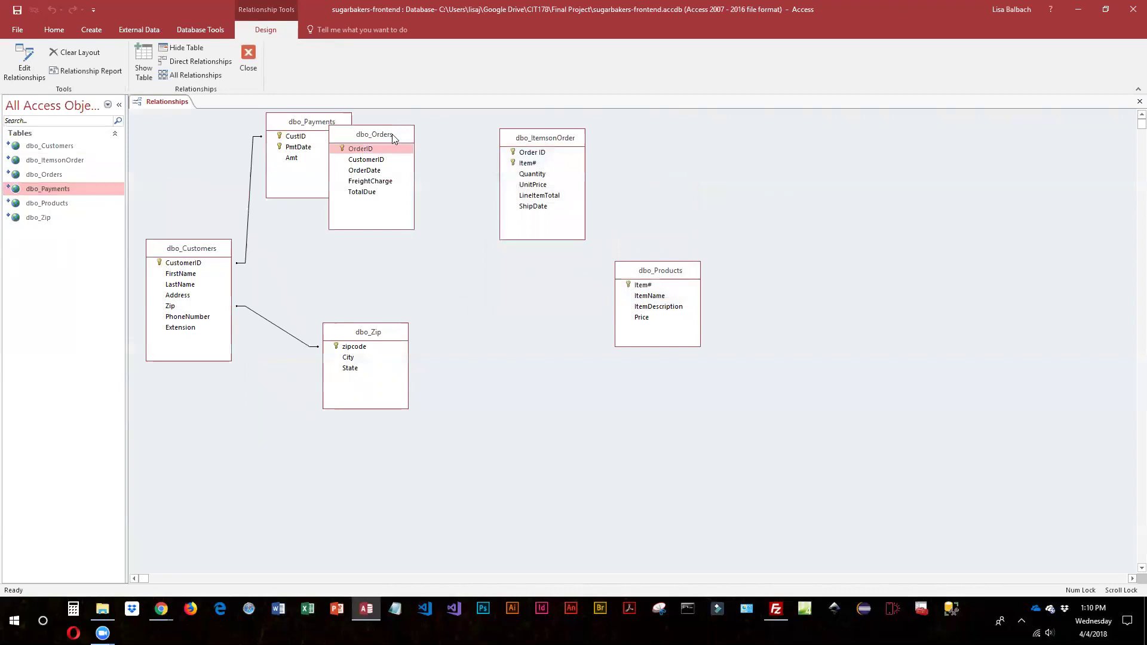
{"action": "left_click_drag", "start_coordinate": [394, 139], "coordinate": [460, 210]}
{"action": "left_click", "coordinate": [380, 335]}
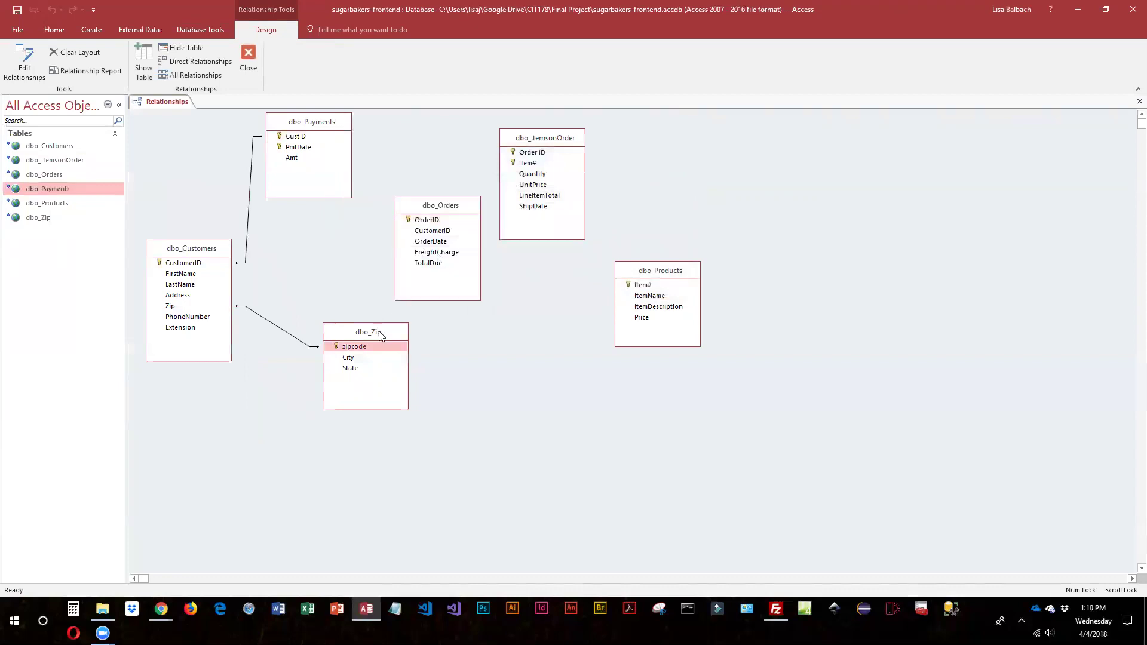
{"action": "left_click_drag", "start_coordinate": [380, 335], "coordinate": [358, 382]}
Place dbo_Orders directly right of dbo_Customers and create a one-to-many relationship from CustomerID in dbo_Customers to CustomerID in dbo_Orders
{"action": "left_click", "coordinate": [458, 206]}
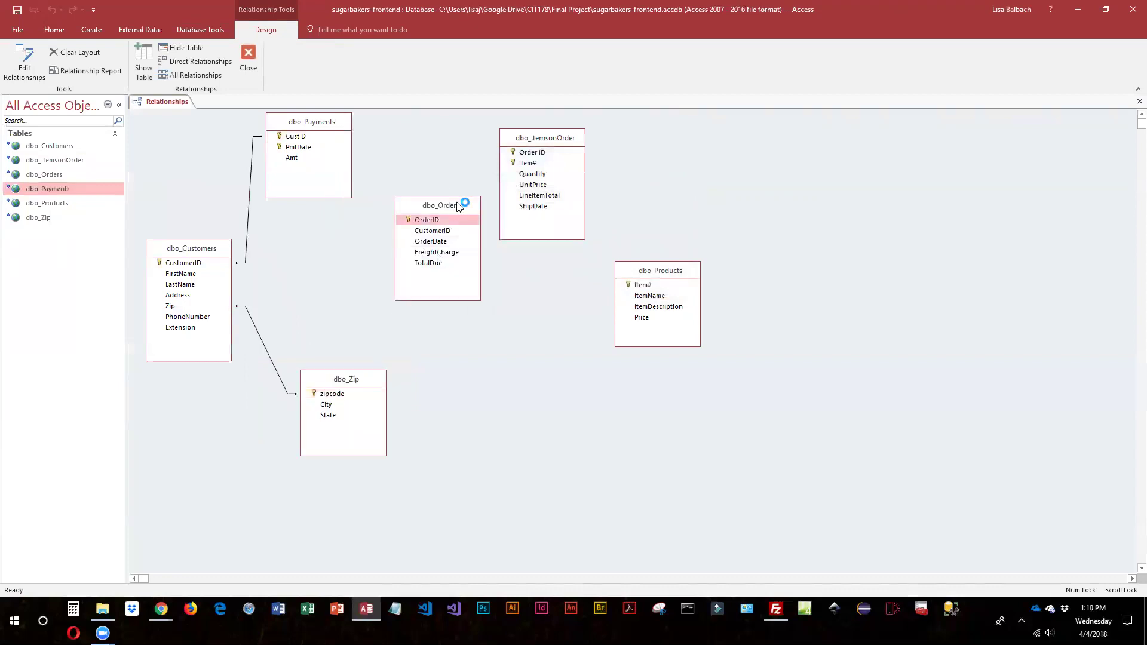
{"action": "left_click_drag", "start_coordinate": [458, 207], "coordinate": [412, 239]}
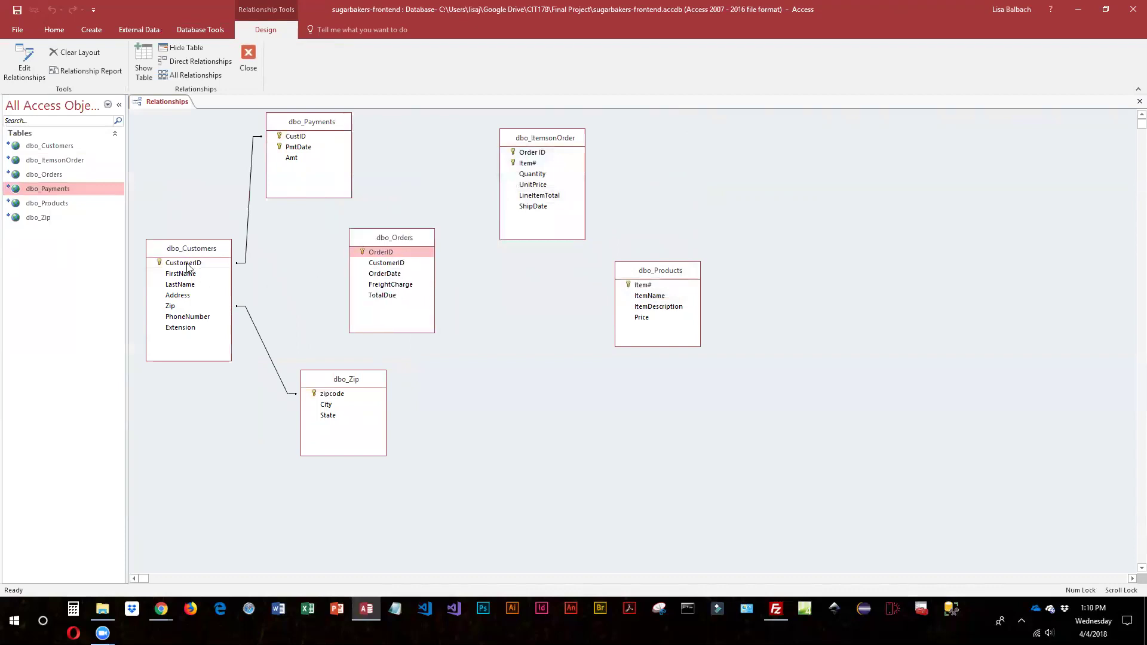
{"action": "left_click_drag", "start_coordinate": [192, 263], "coordinate": [393, 269]}
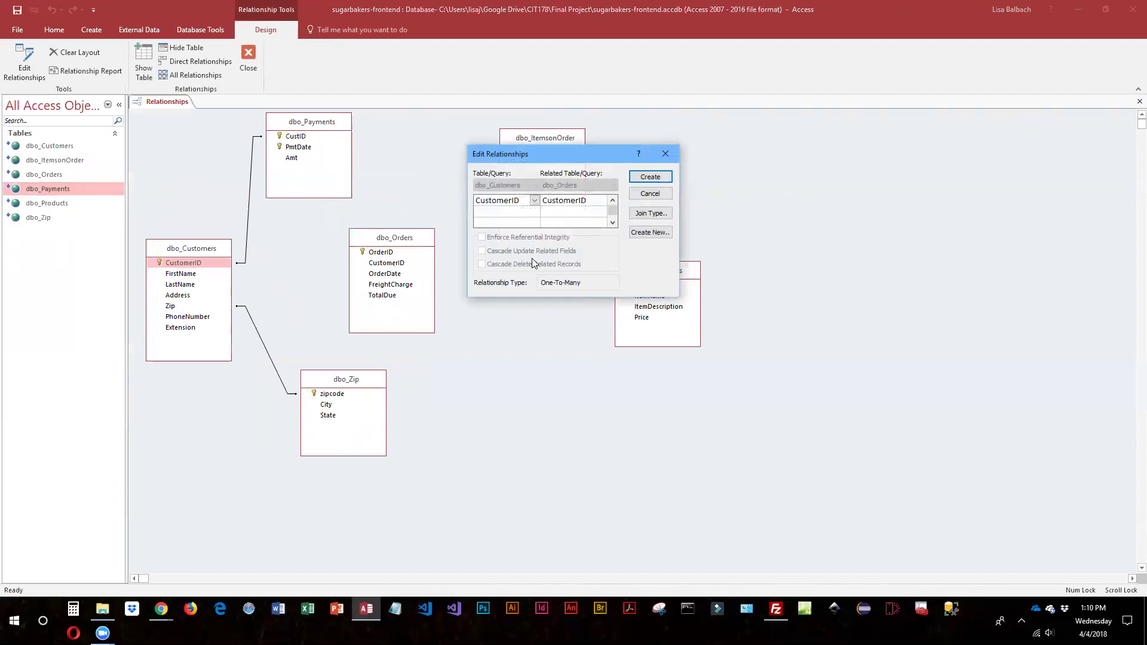
{"action": "left_click", "coordinate": [659, 179]}
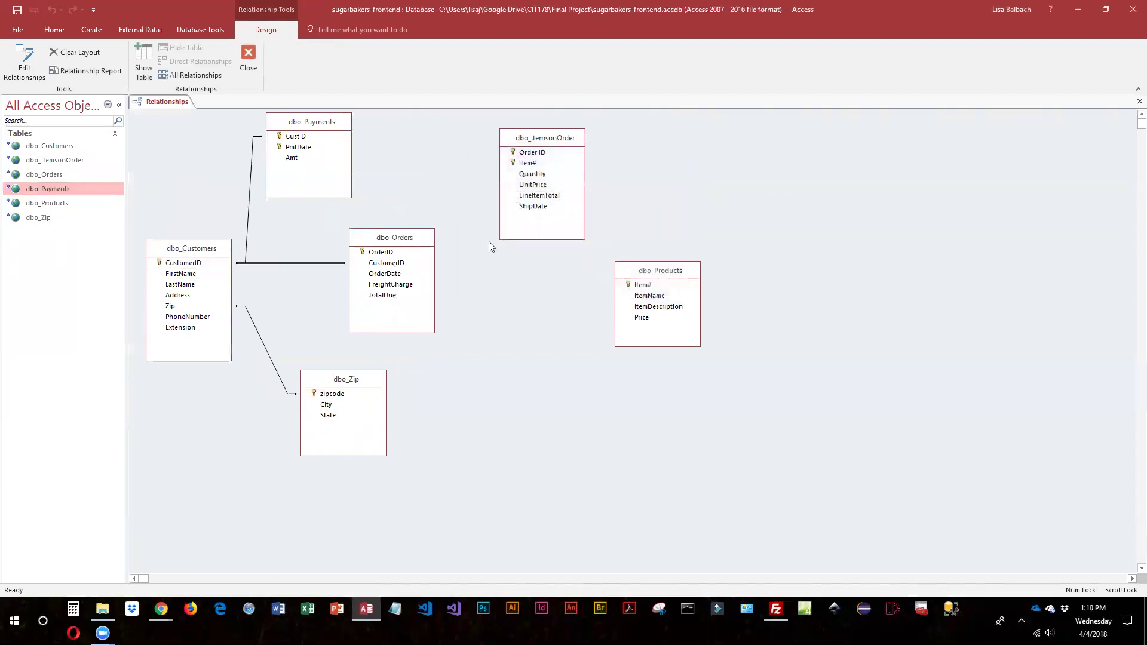
Move dbo_Products below dbo_ItemsonOrder and lower dbo_ItemsonOrder slightly toward dbo_Orders
{"action": "left_click", "coordinate": [670, 272]}
{"action": "left_click_drag", "start_coordinate": [670, 273], "coordinate": [560, 380]}
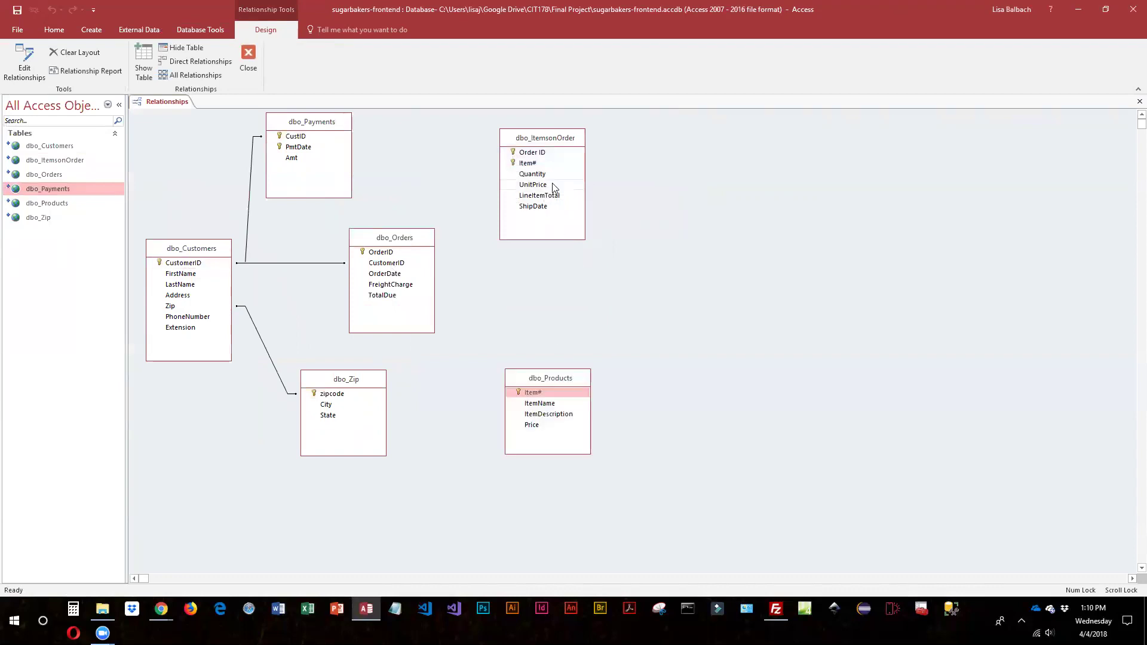
{"action": "left_click", "coordinate": [552, 142]}
{"action": "left_click_drag", "start_coordinate": [551, 142], "coordinate": [542, 187]}
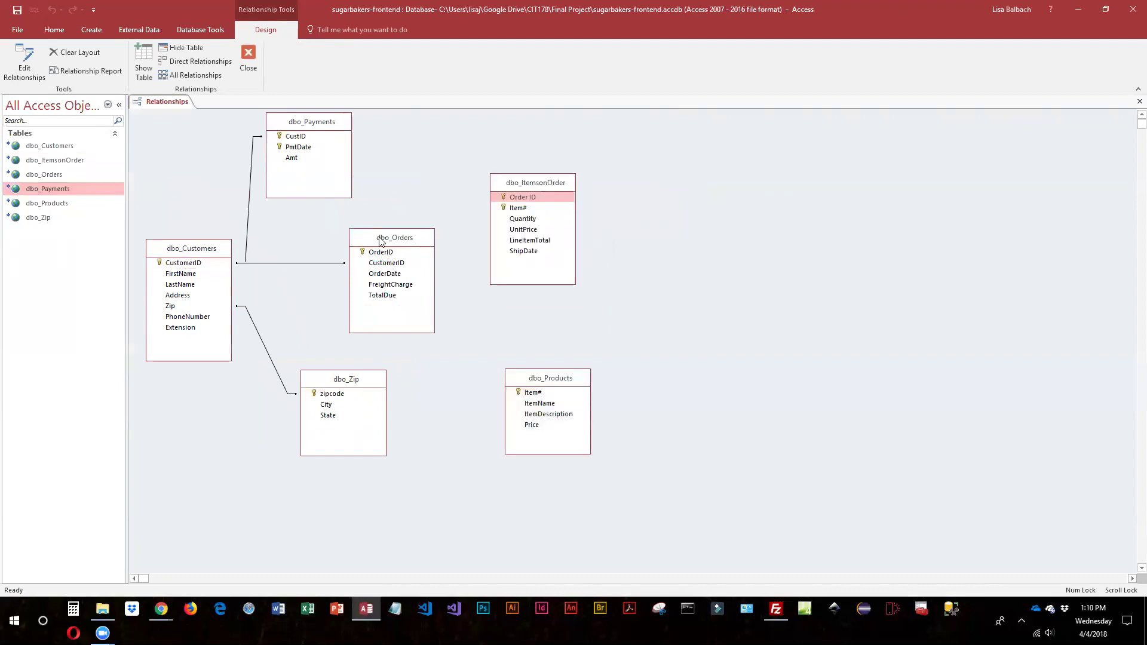
Nudge dbo_Orders upward and create a one-to-many relationship from OrderID in dbo_Orders to Order ID in dbo_ItemsonOrder
{"action": "left_click", "coordinate": [380, 238]}
{"action": "left_click_drag", "start_coordinate": [380, 237], "coordinate": [526, 197]}
{"action": "left_click_drag", "start_coordinate": [406, 237], "coordinate": [521, 198]}
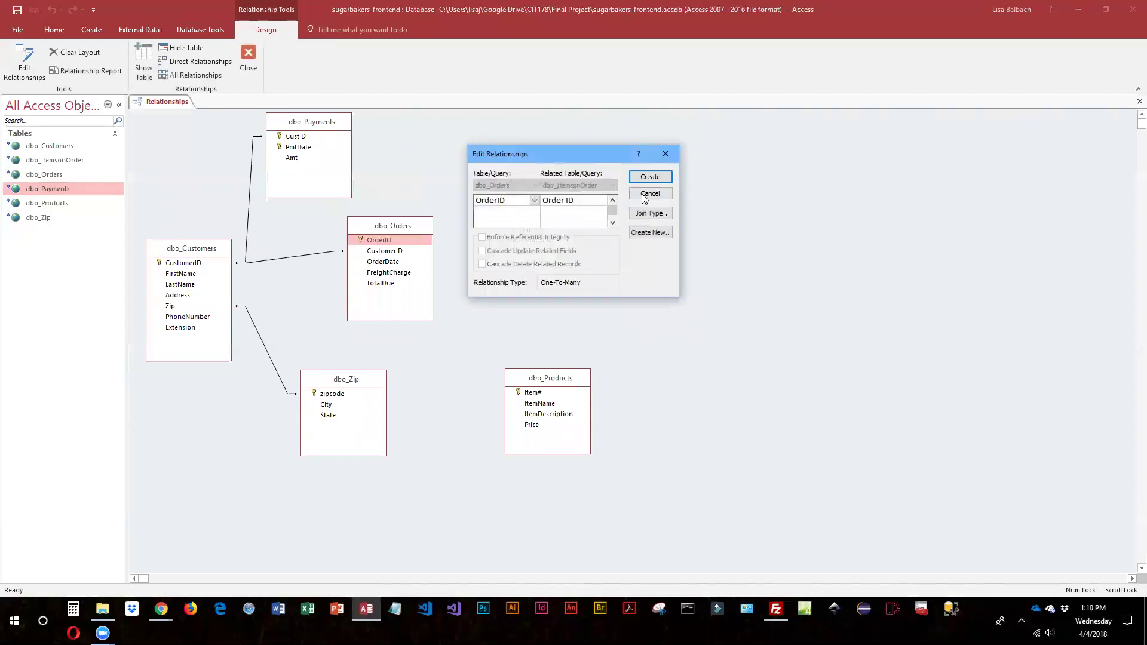
{"action": "left_click", "coordinate": [651, 175]}
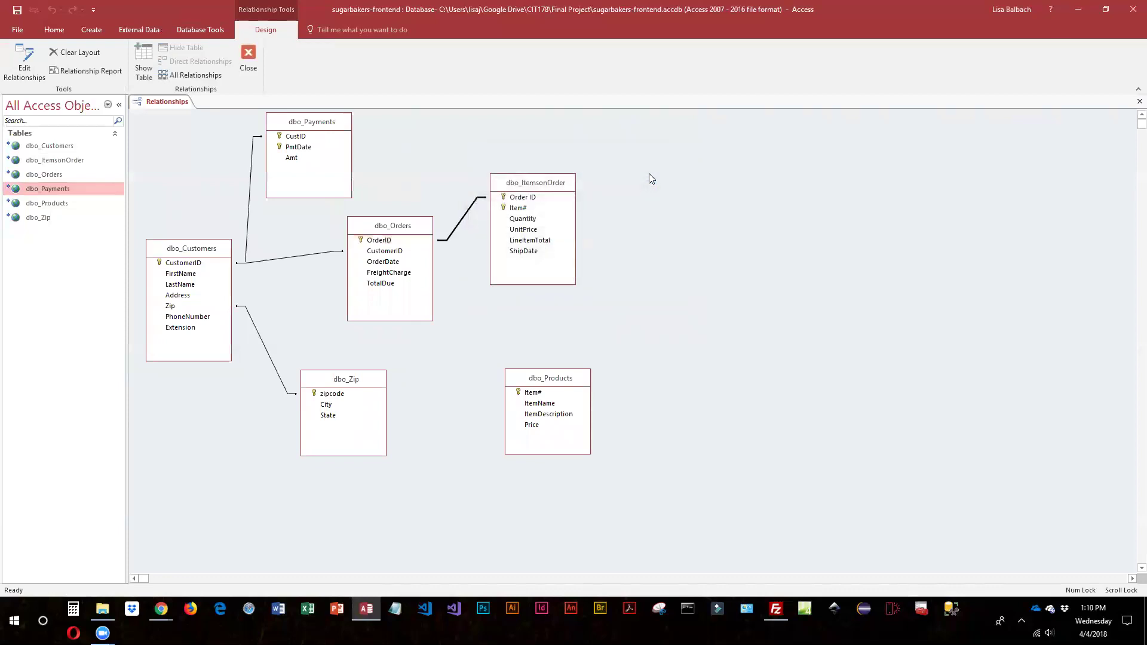
Shift dbo_Products closer under dbo_ItemsonOrder and create a one-to-many relationship from Item# in dbo_Products to Item# in dbo_ItemsonOrder
{"action": "left_click", "coordinate": [579, 381]}
{"action": "left_click_drag", "start_coordinate": [578, 381], "coordinate": [569, 362]}
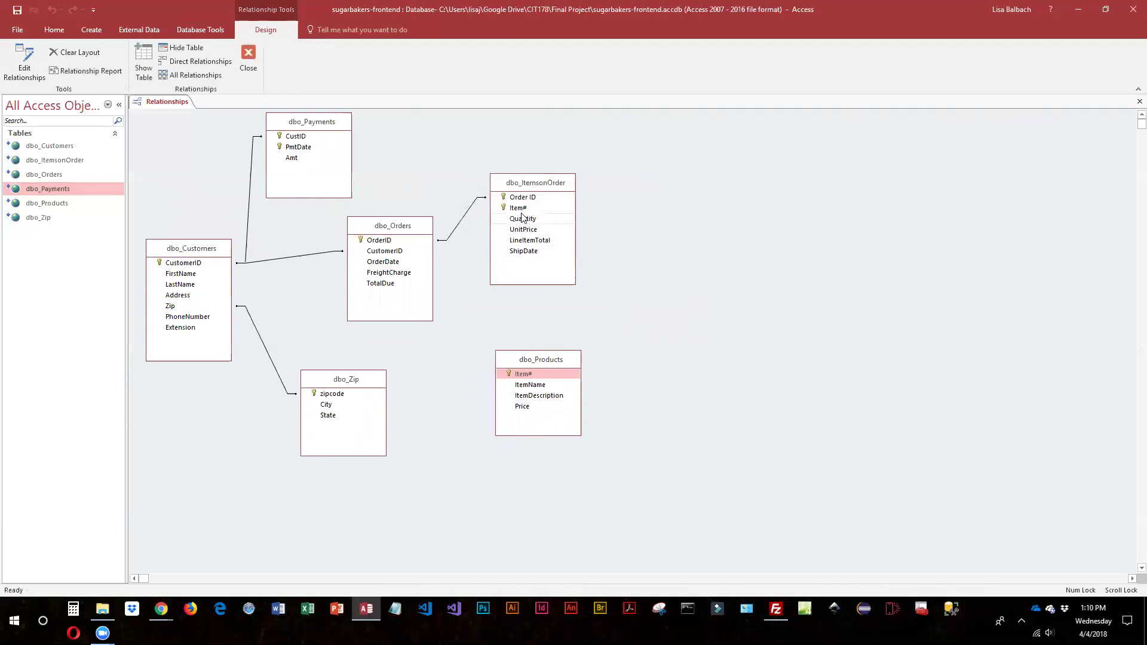
{"action": "mouse_move", "coordinate": [521, 210]}
{"action": "left_mouse_down"}
{"action": "mouse_move", "coordinate": [528, 373]}
{"action": "mouse_move", "coordinate": [540, 382]}
{"action": "mouse_move", "coordinate": [526, 383]}
{"action": "mouse_move", "coordinate": [531, 222]}
{"action": "mouse_move", "coordinate": [520, 209]}
{"action": "left_mouse_up"}
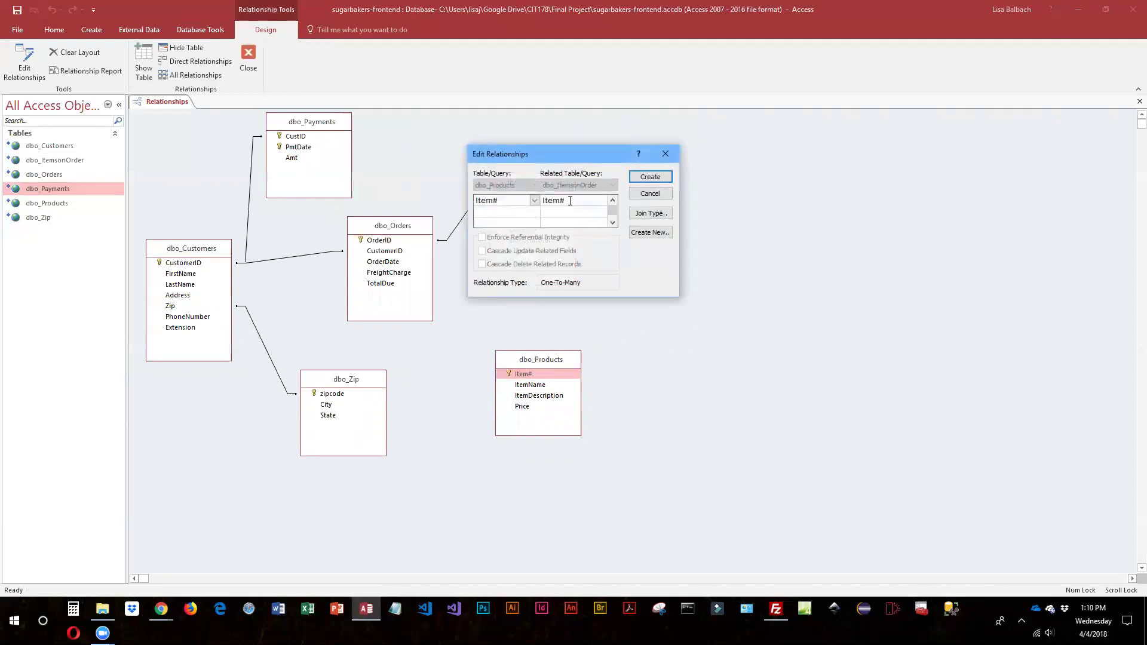
{"action": "left_click", "coordinate": [665, 178]}
Move dbo_Products to the lower right of dbo_ItemsonOrder, nudge dbo_Orders and dbo_Payments slightly down, and save and close the relationships layout
{"action": "left_click", "coordinate": [560, 361]}
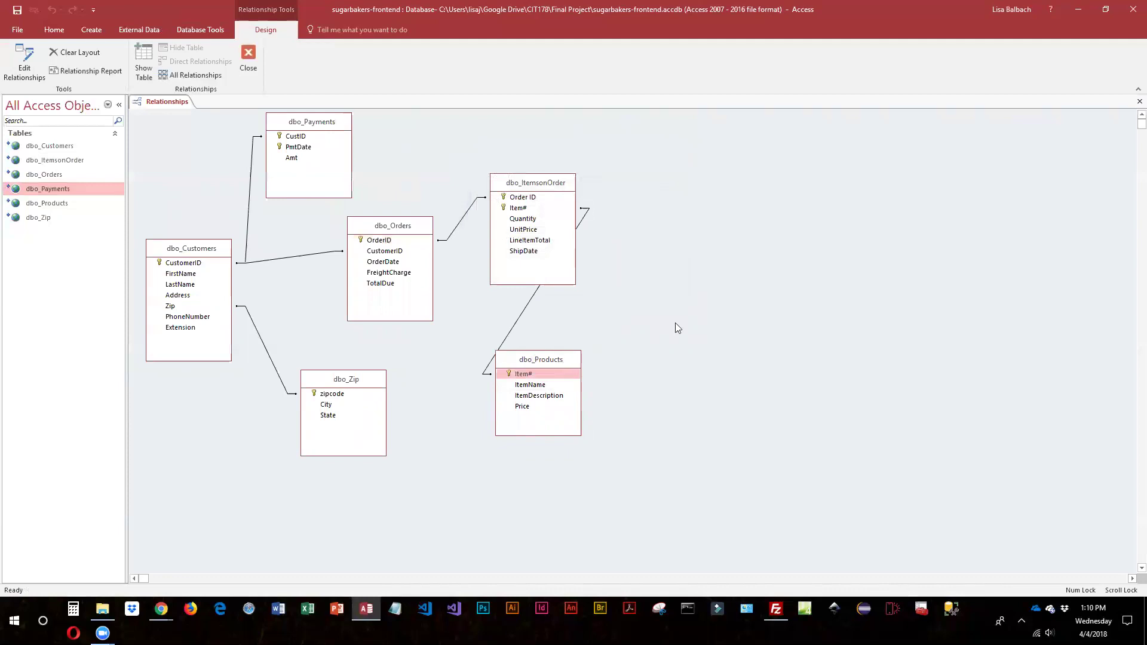
{"action": "left_click_drag", "start_coordinate": [675, 326], "coordinate": [675, 327]}
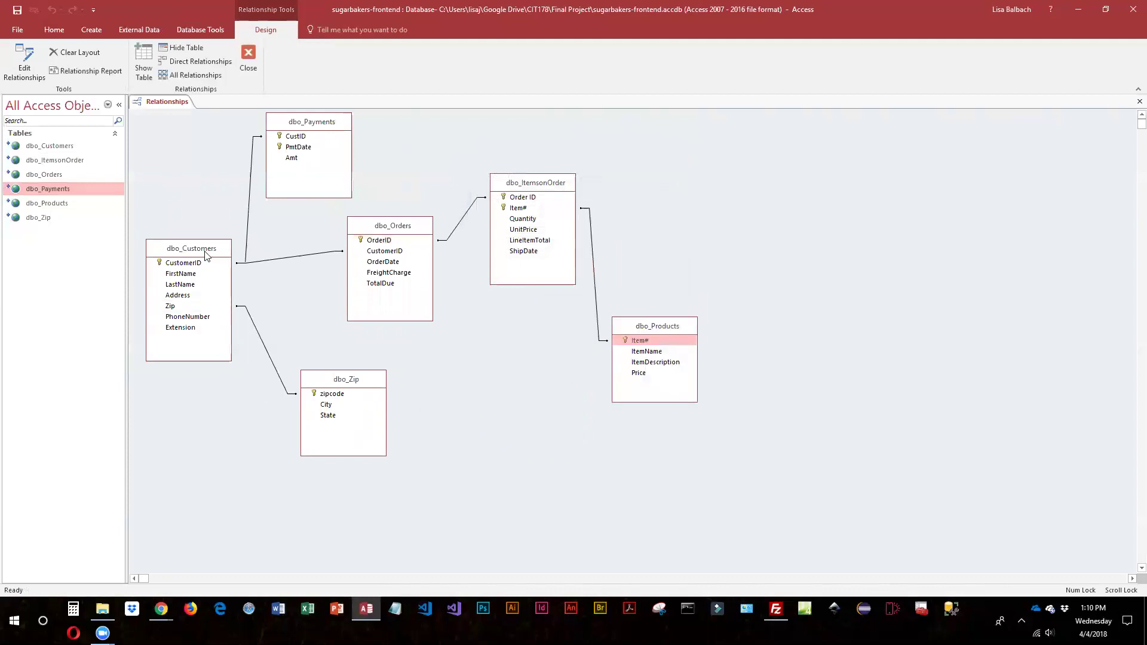
{"action": "left_click", "coordinate": [397, 226]}
{"action": "left_click_drag", "start_coordinate": [398, 227], "coordinate": [392, 236]}
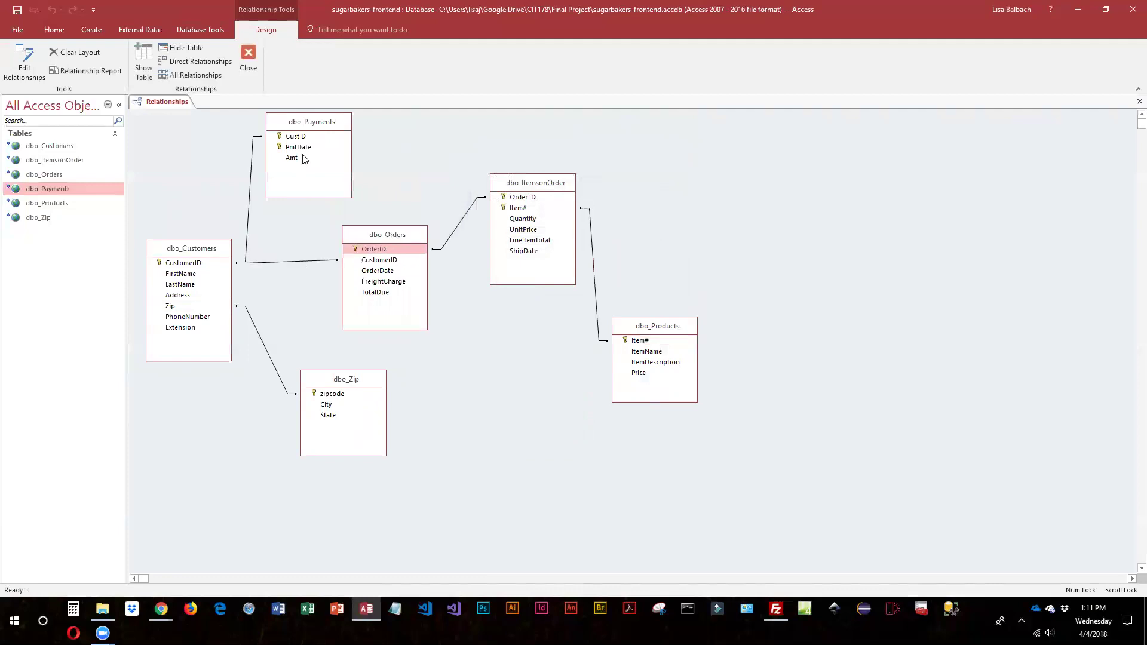
{"action": "left_click_drag", "start_coordinate": [327, 125], "coordinate": [333, 132]}
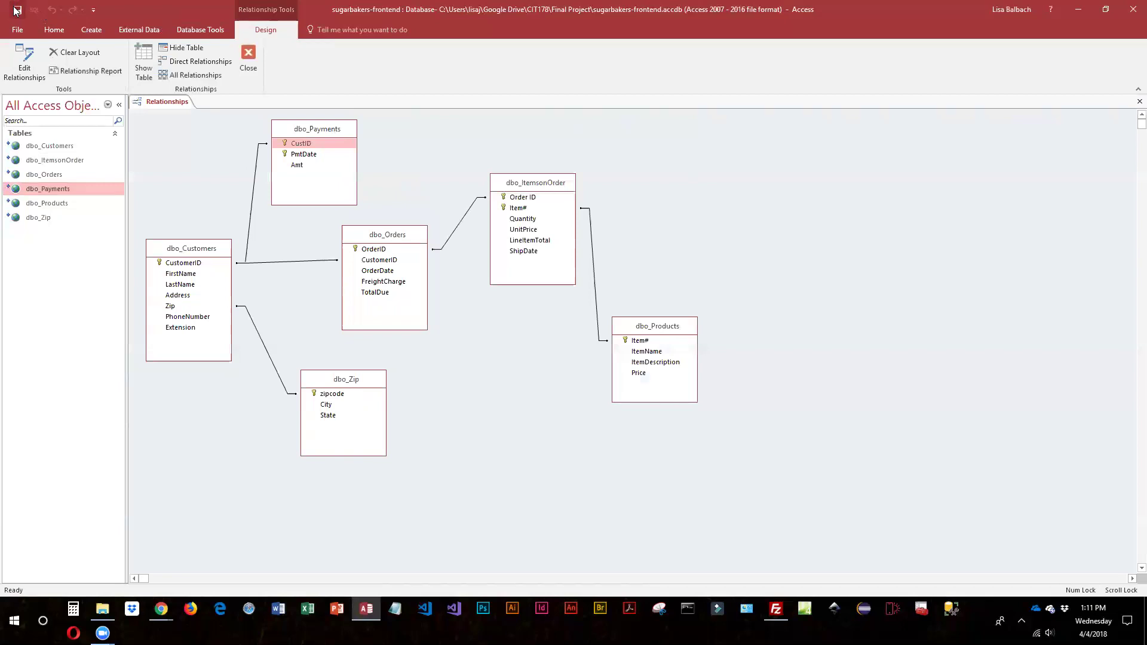
{"action": "left_click", "coordinate": [249, 53]}
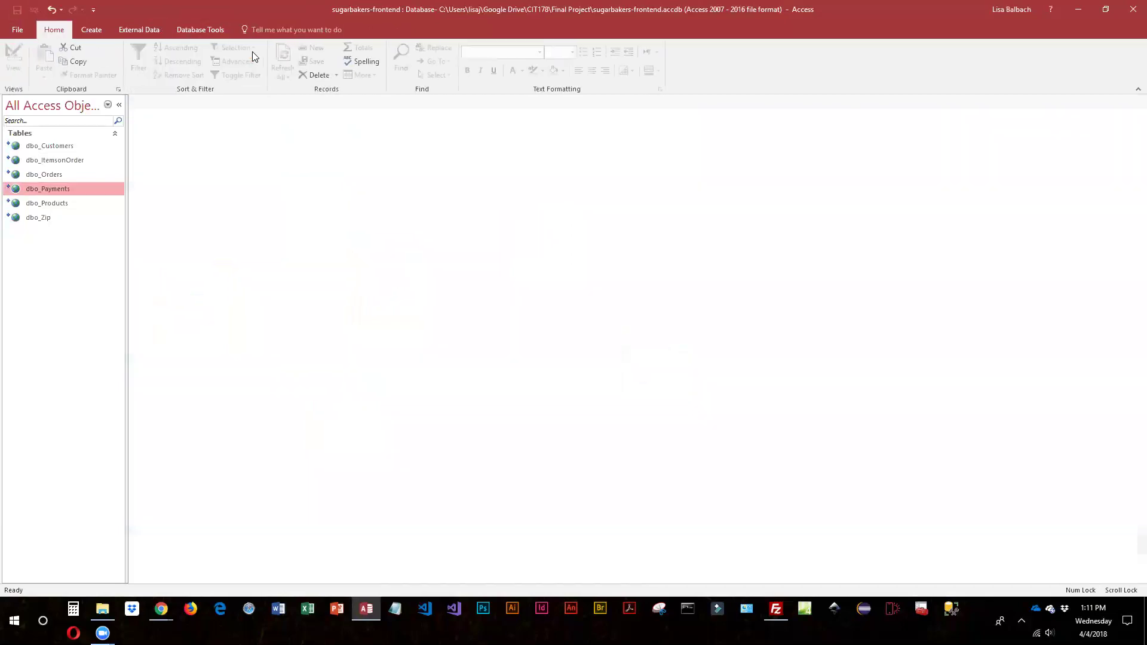
Open the linked dbo_Customers table to view its records, and close it again
{"action": "mouse_move", "coordinate": [23, 210]}
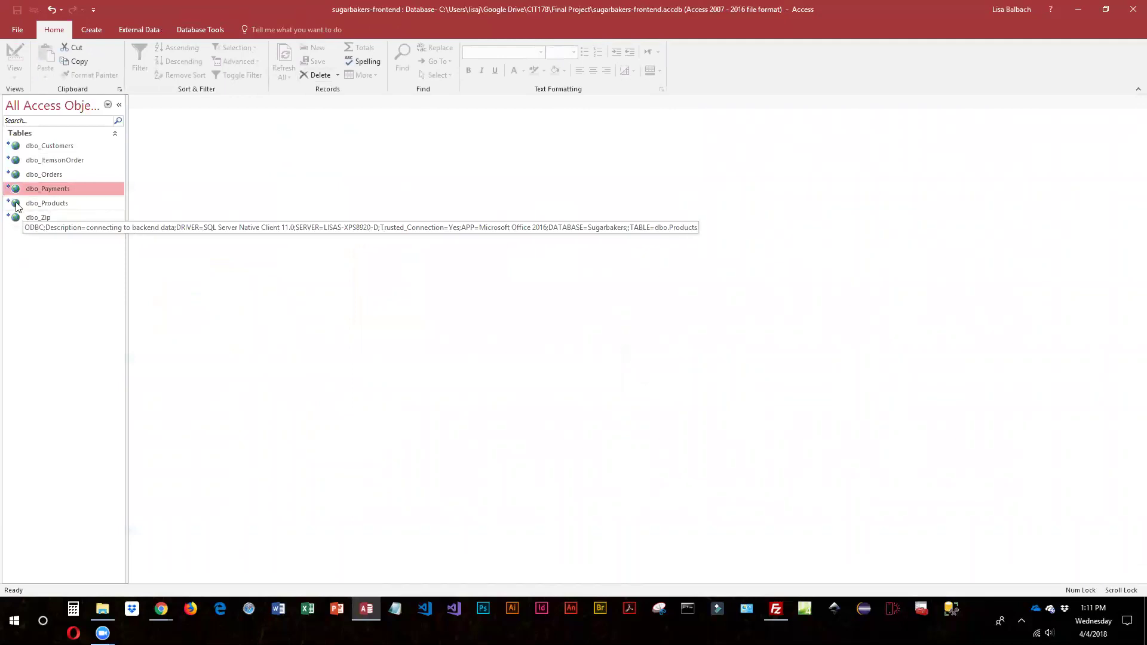
{"action": "left_click", "coordinate": [17, 148]}
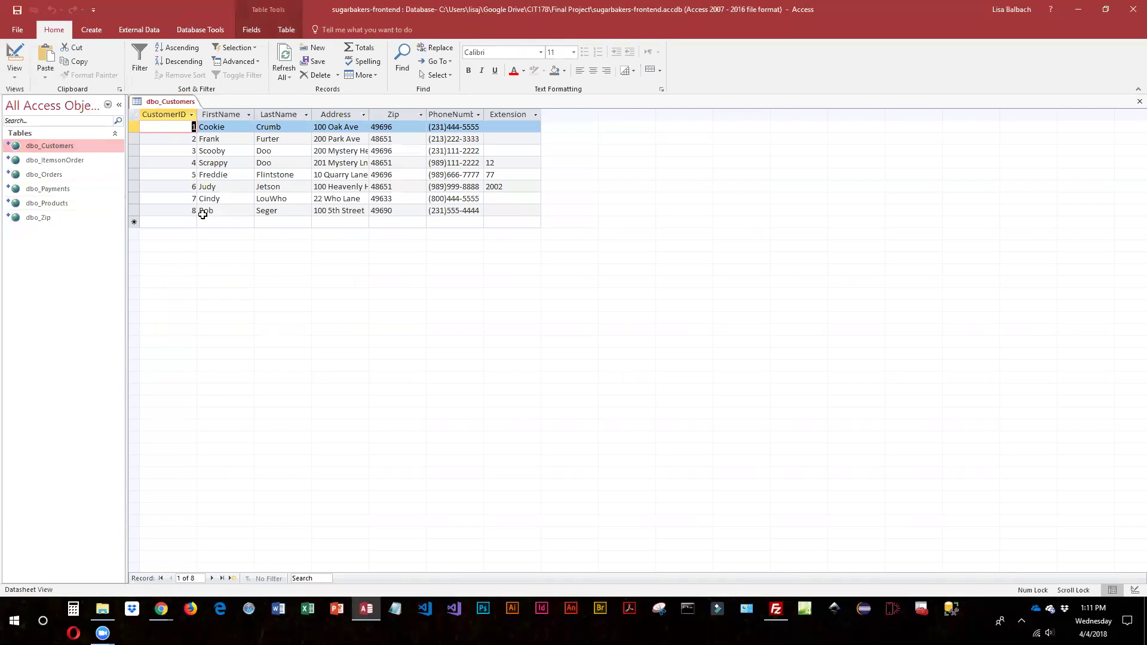
{"action": "left_click", "coordinate": [1131, 104]}
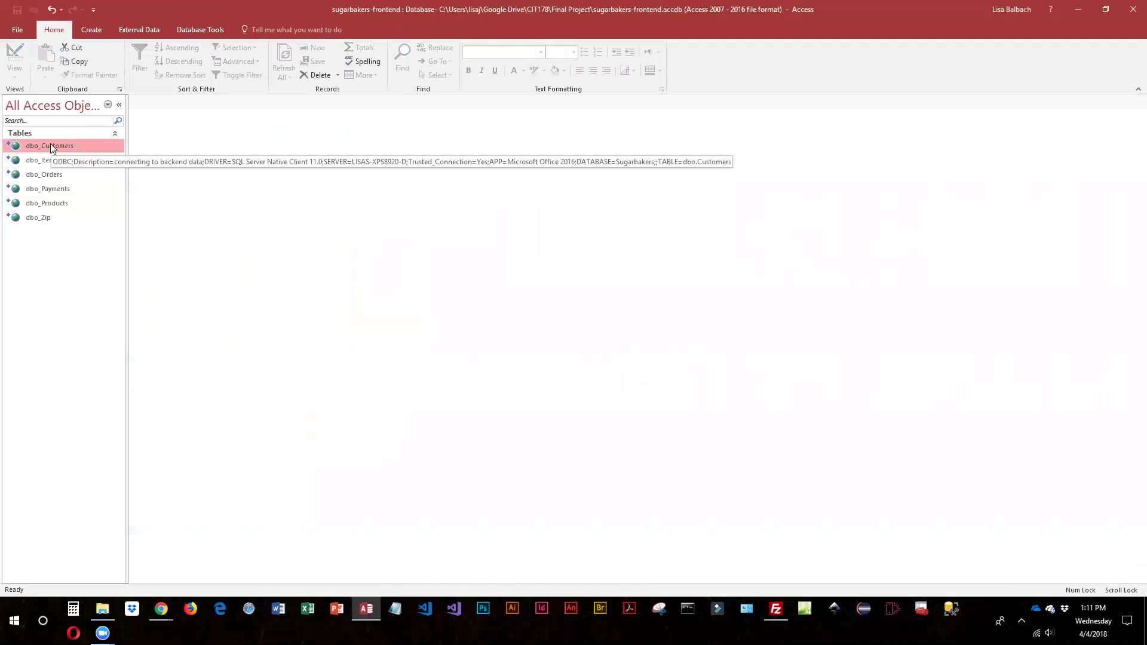
Start a new form from dbo_Orders with the Form Wizard and include all of that table's fields
{"action": "left_click", "coordinate": [103, 31]}
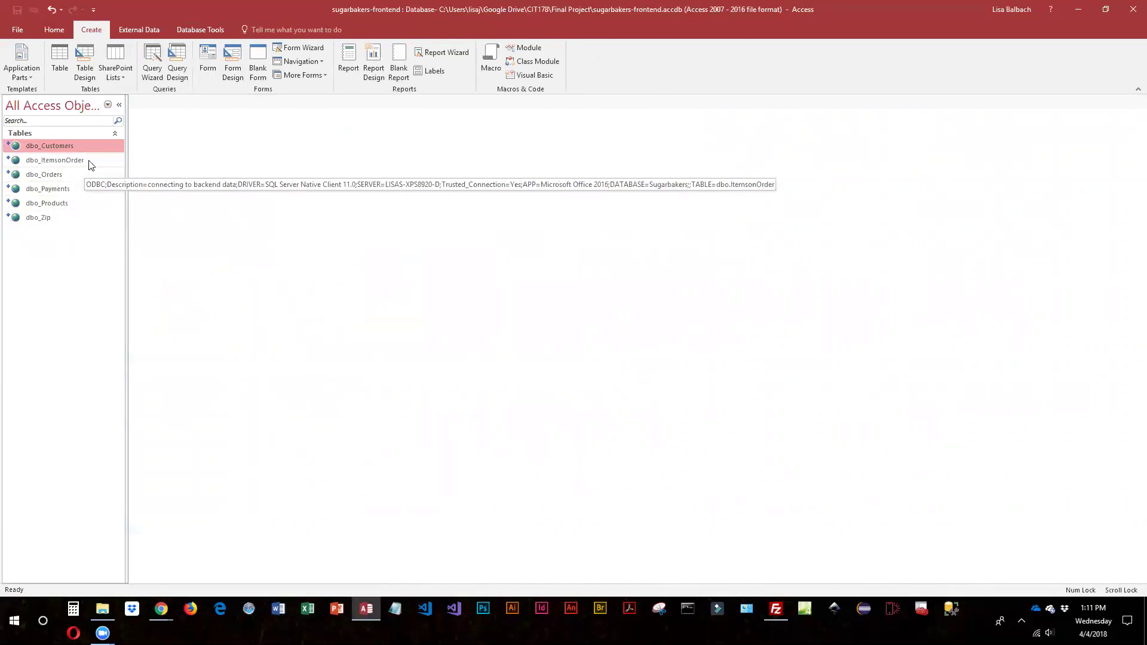
{"action": "left_click", "coordinate": [53, 178]}
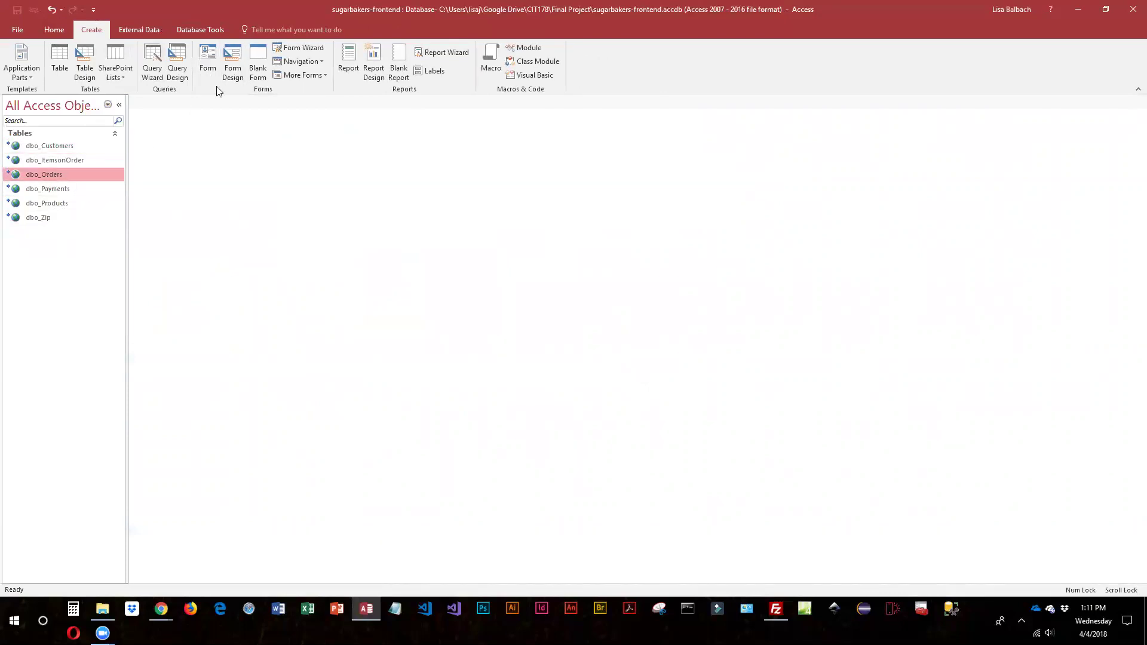
{"action": "left_click", "coordinate": [317, 50]}
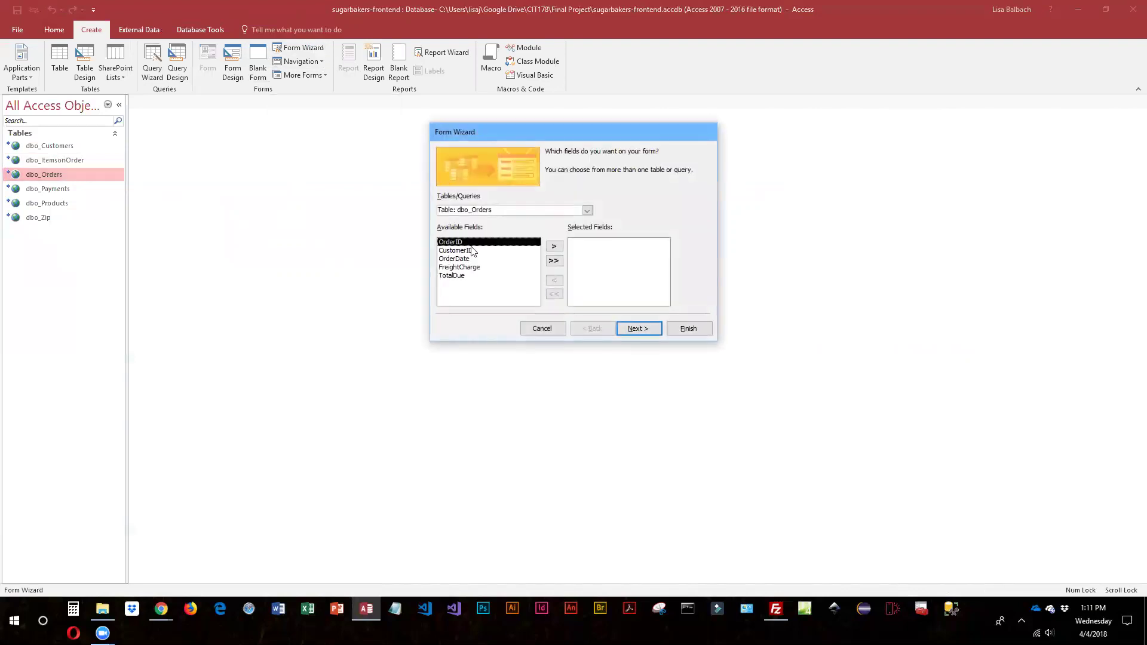
{"action": "left_click", "coordinate": [554, 262]}
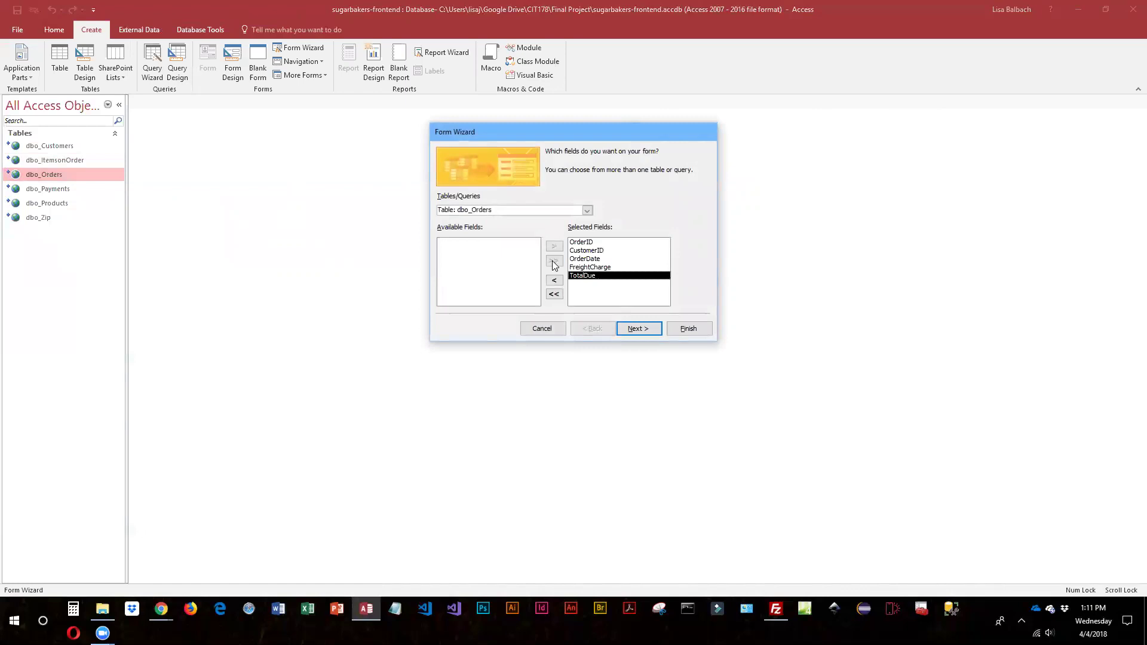
Add all dbo_ItemsonOrder fields except its Order ID to the form's selected fields
{"action": "left_click", "coordinate": [586, 211]}
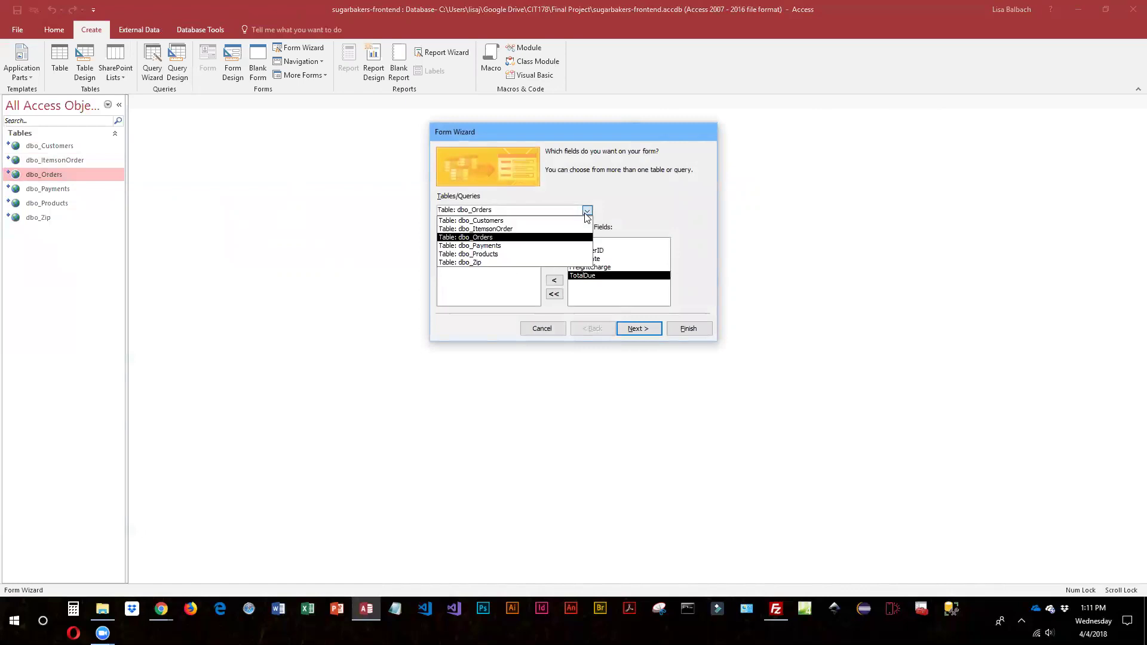
{"action": "left_click", "coordinate": [536, 230]}
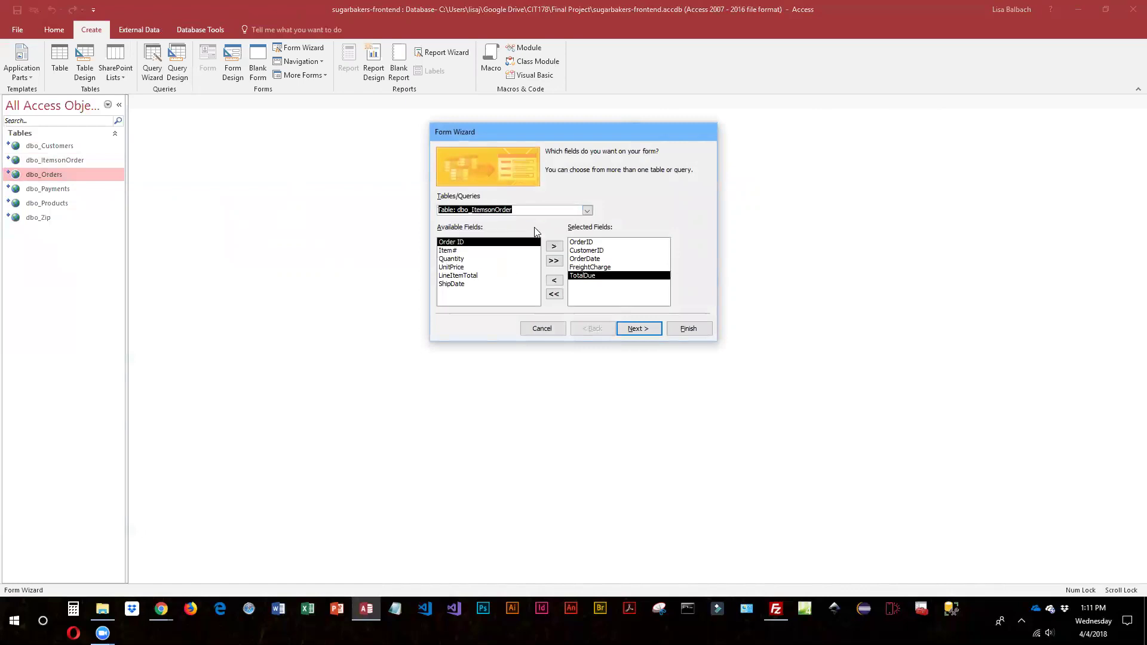
{"action": "left_click", "coordinate": [555, 262]}
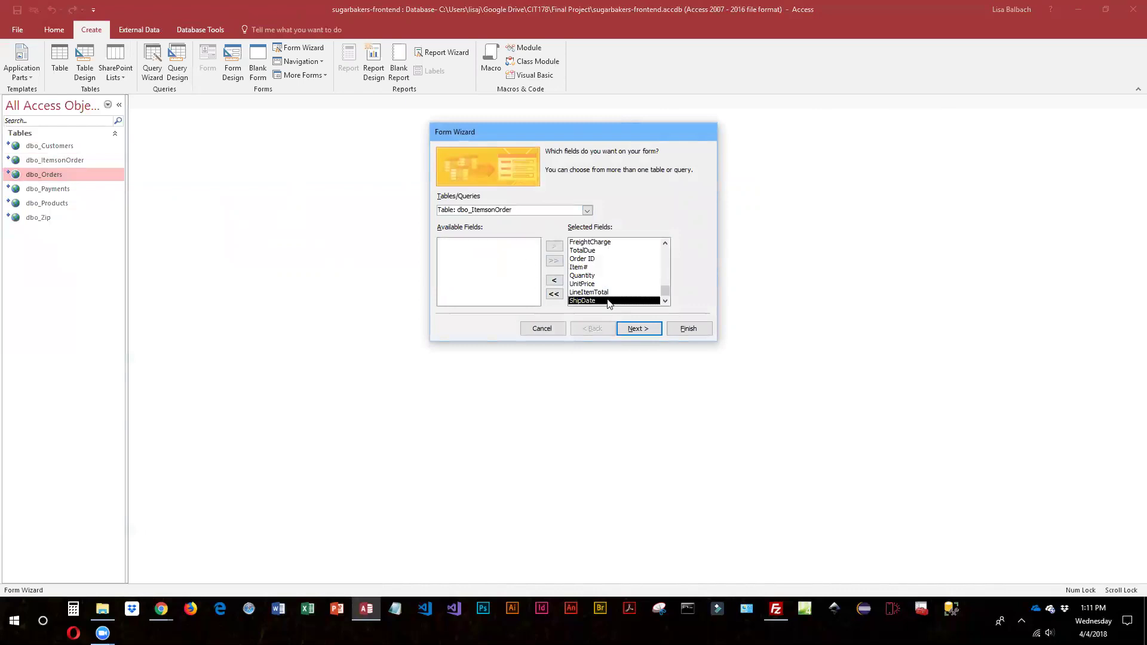
{"action": "scroll", "coordinate": [608, 288], "scroll_direction": "up", "scroll_amount": 1}
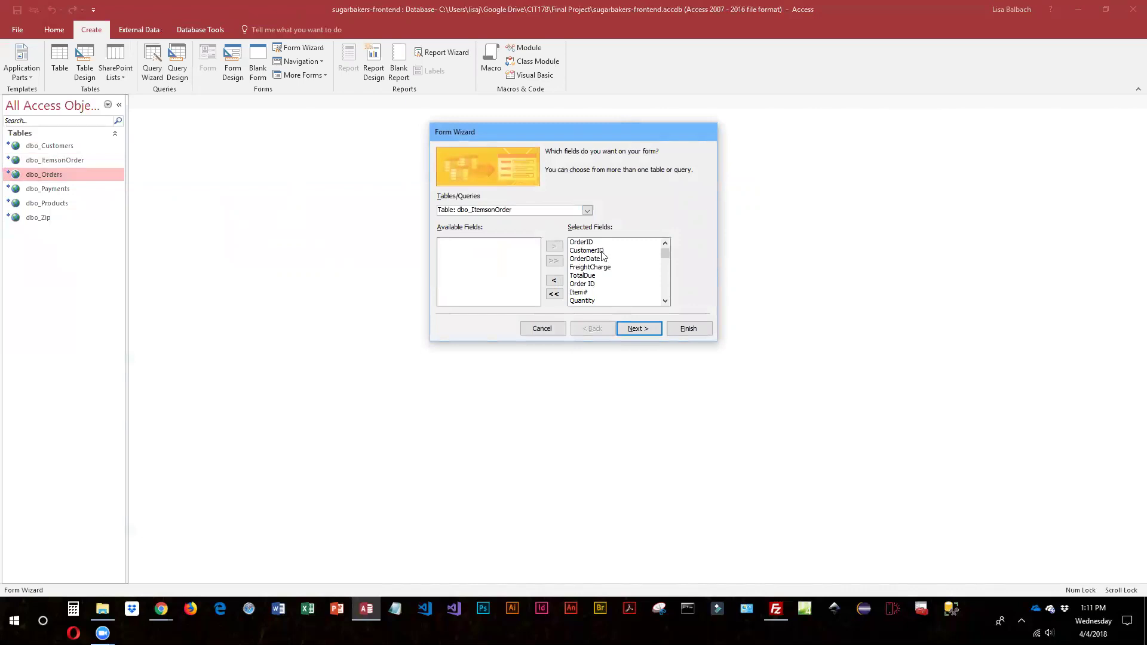
{"action": "left_click", "coordinate": [590, 285]}
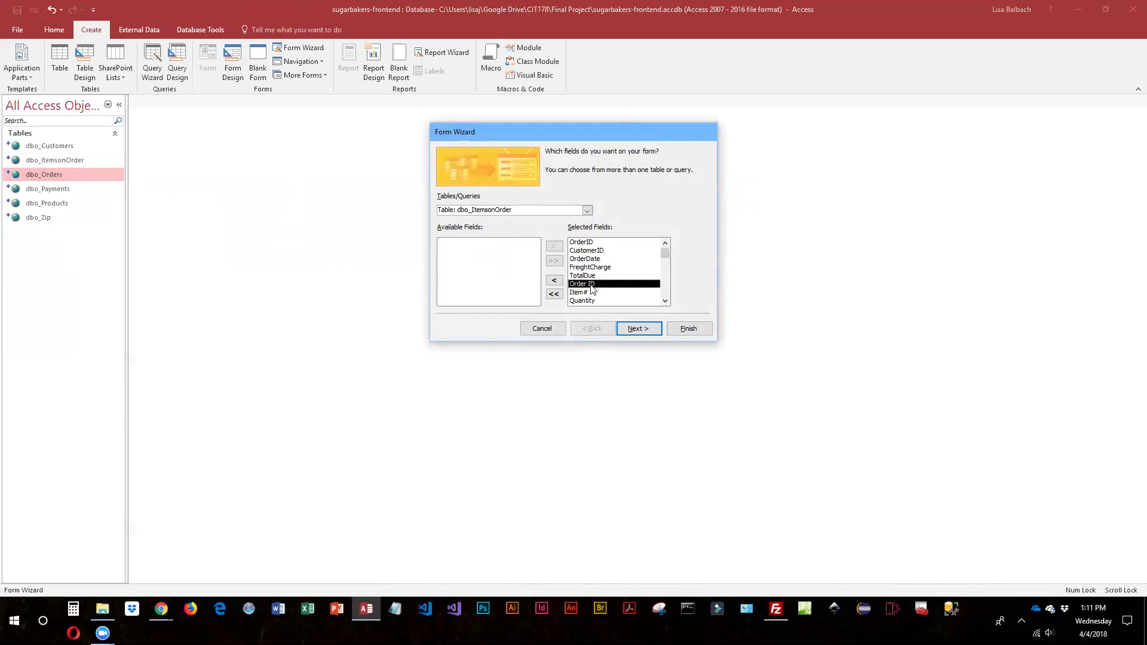
{"action": "left_click", "coordinate": [554, 280]}
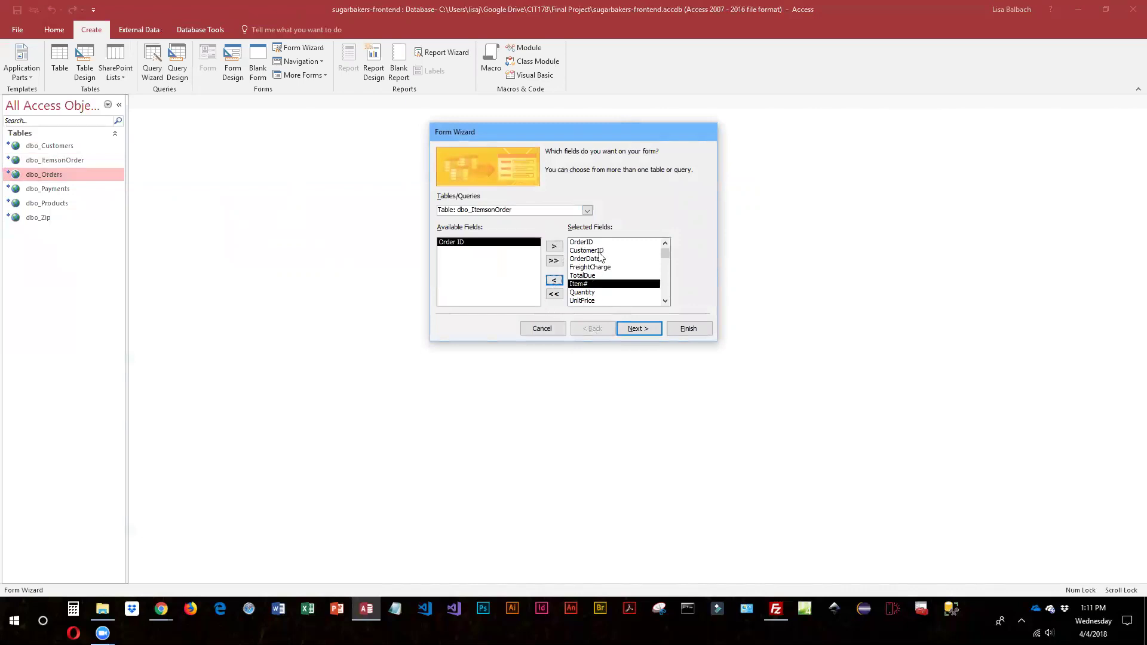
{"action": "left_click", "coordinate": [640, 333]}
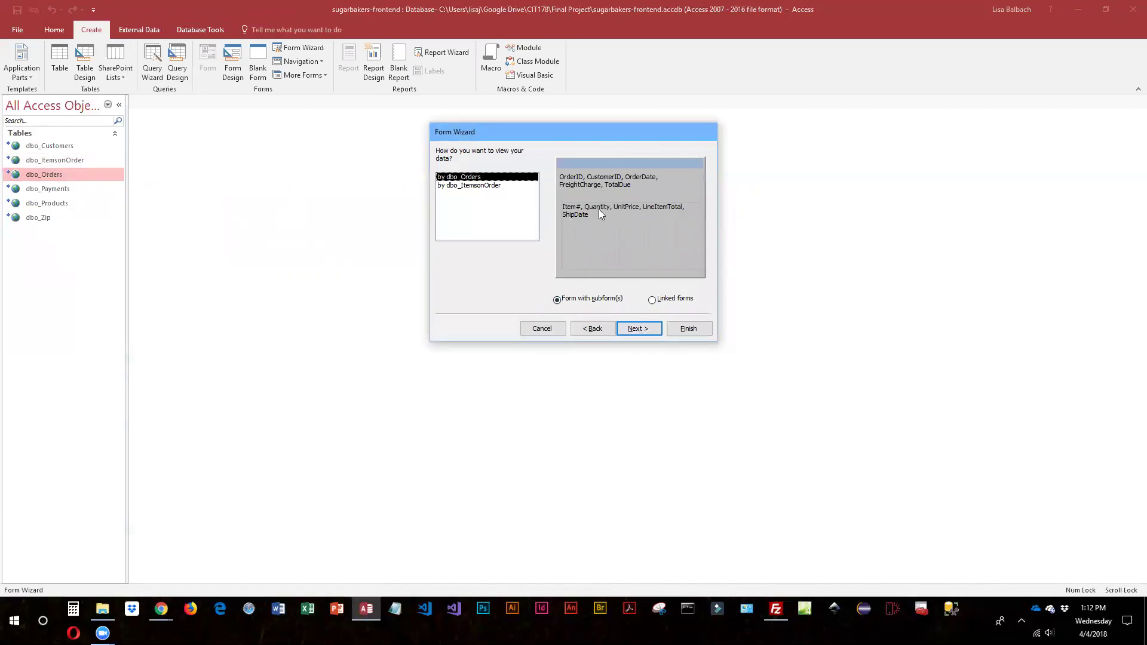
Create the dbo_Orders form organized by dbo_Orders, with a datasheet subform titled dbo_ItemsonOrder Subform, and open it to view information
{"action": "left_click", "coordinate": [644, 333]}
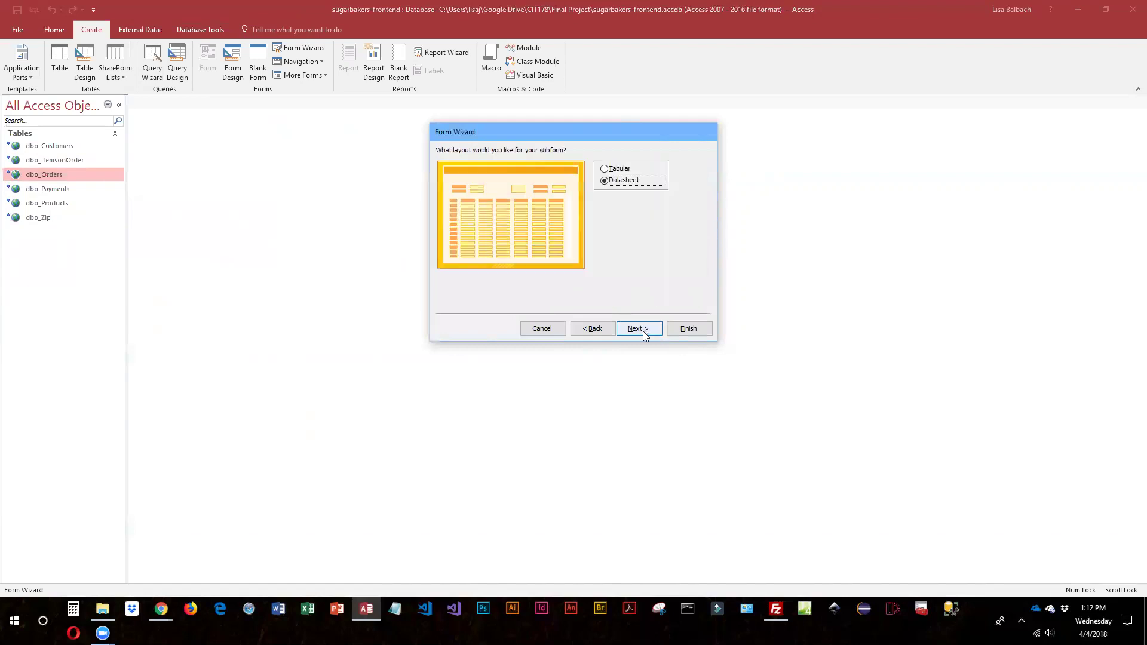
{"action": "left_click", "coordinate": [604, 170]}
{"action": "left_click", "coordinate": [607, 186]}
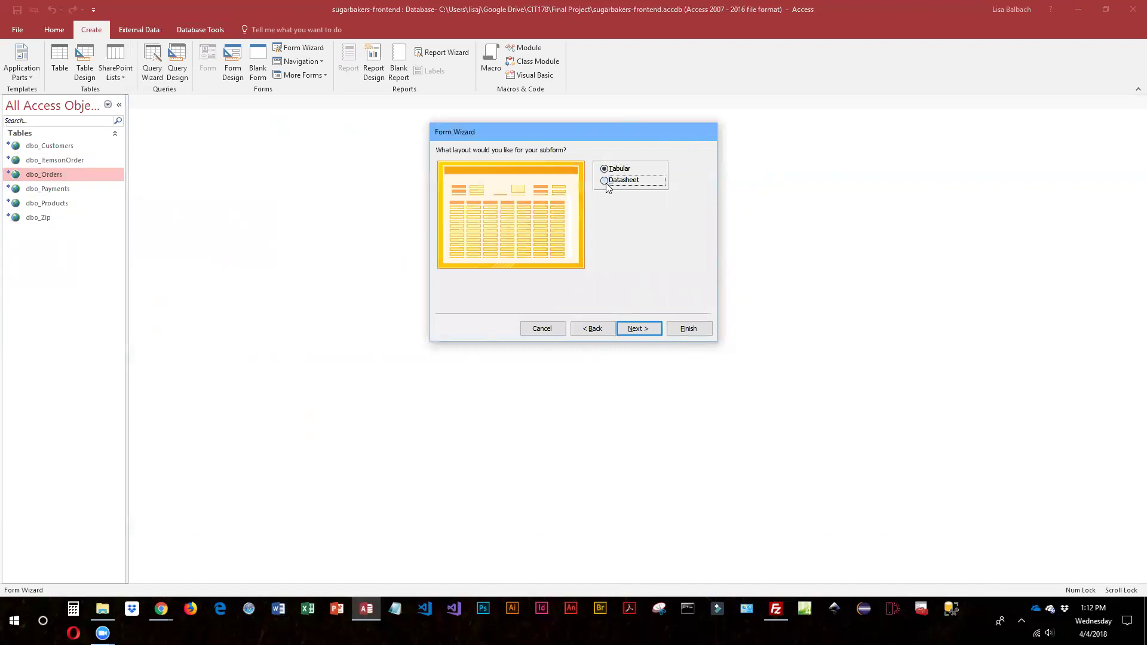
{"action": "left_click", "coordinate": [641, 330]}
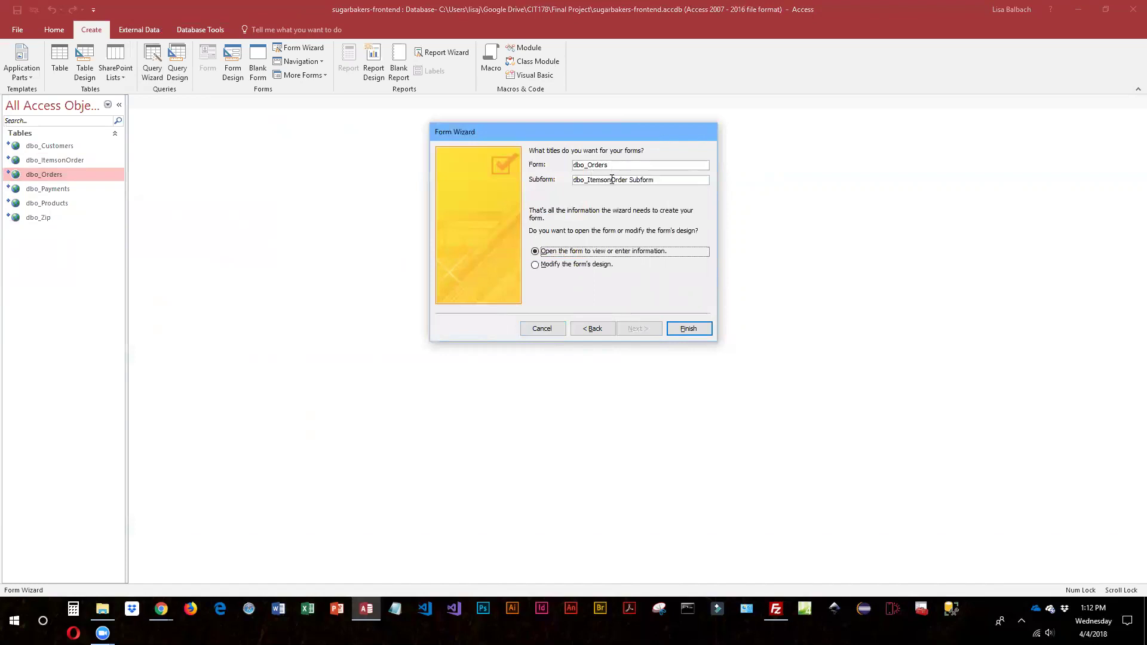
{"action": "left_click", "coordinate": [689, 329]}
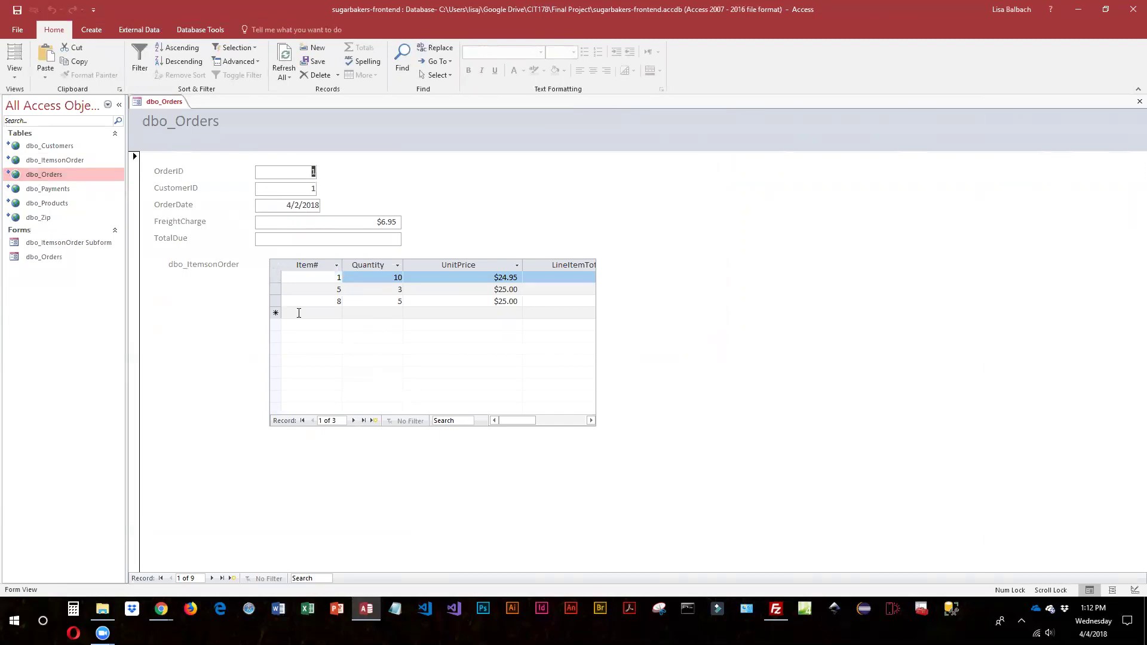
Browse the dbo_Orders form forward to the fifth order and back to the first to examine each order's items, and close the form
{"action": "left_click", "coordinate": [212, 578]}
{"action": "left_click", "coordinate": [212, 578]}
{"action": "left_click", "coordinate": [212, 578]}
{"action": "left_click", "coordinate": [212, 578]}
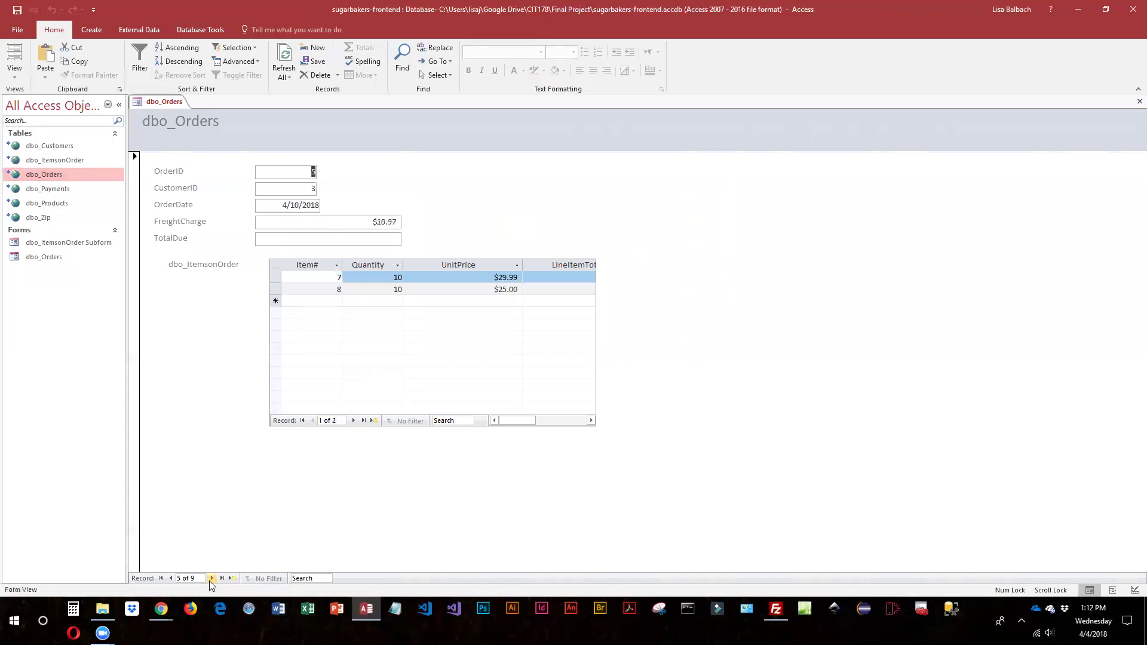
{"action": "left_click", "coordinate": [171, 578]}
{"action": "left_click", "coordinate": [171, 579]}
{"action": "left_click", "coordinate": [171, 578]}
{"action": "left_click", "coordinate": [171, 578]}
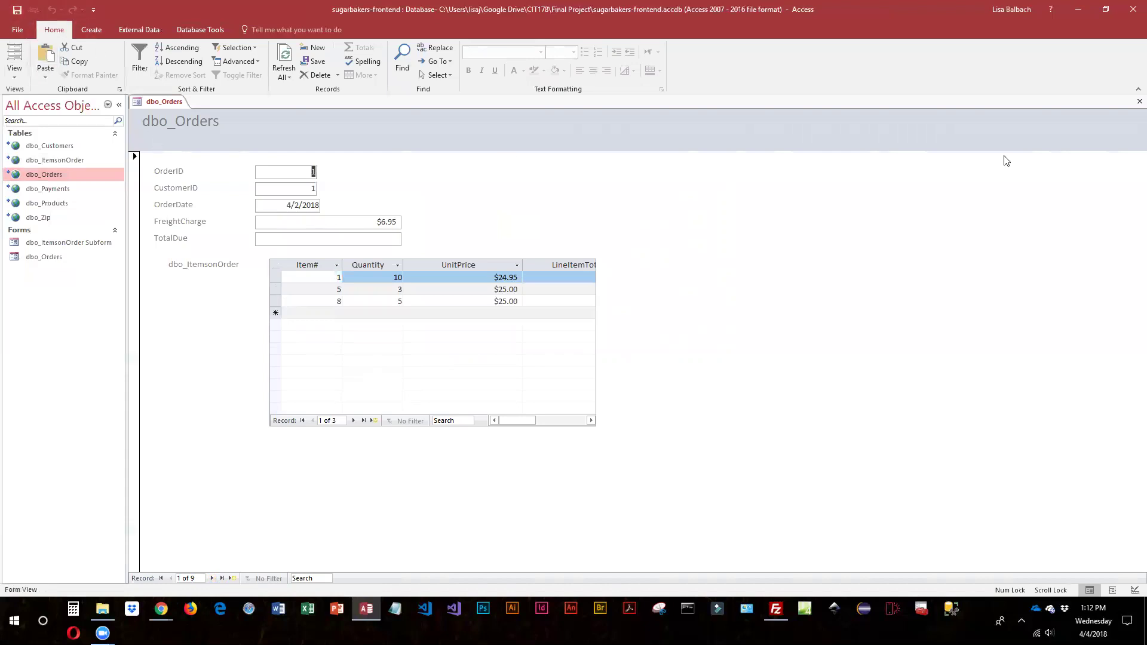
{"action": "left_click", "coordinate": [1140, 101]}
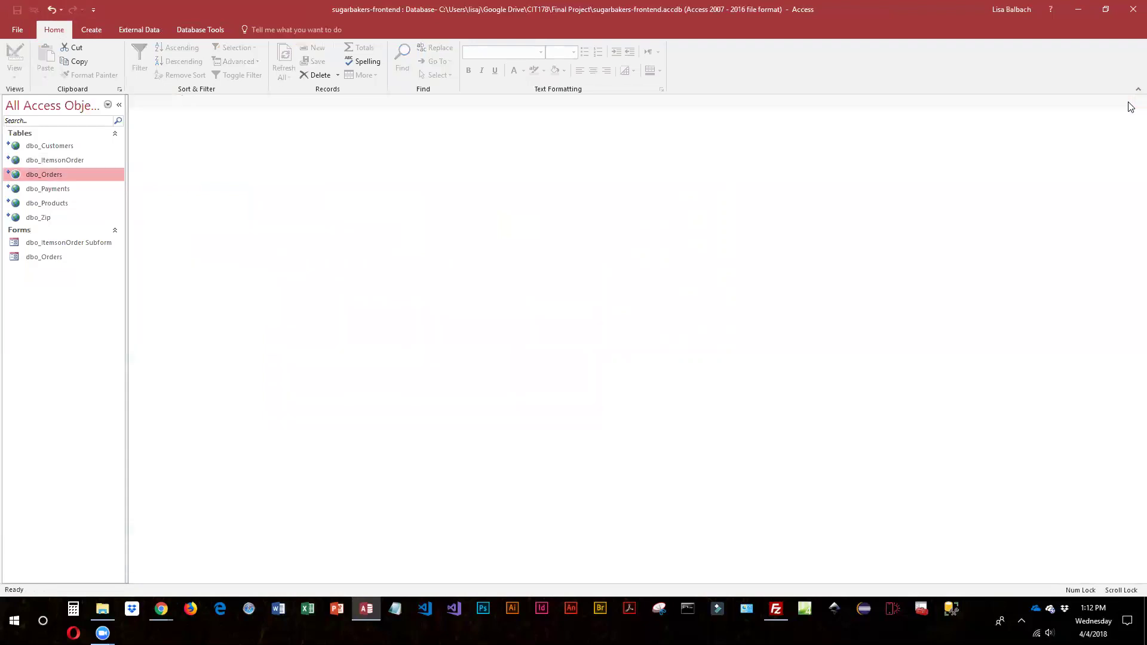